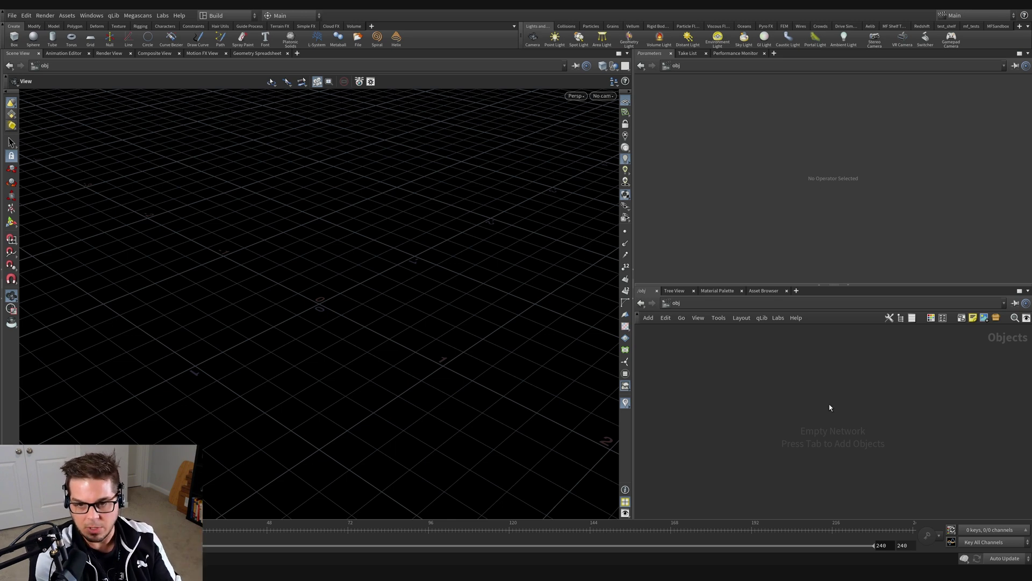
Step: Add a grid object to the scene and enter its geometry network, framing the grid in the viewport
key(Tab)
text(grid)
key(Return)
click(793, 416)
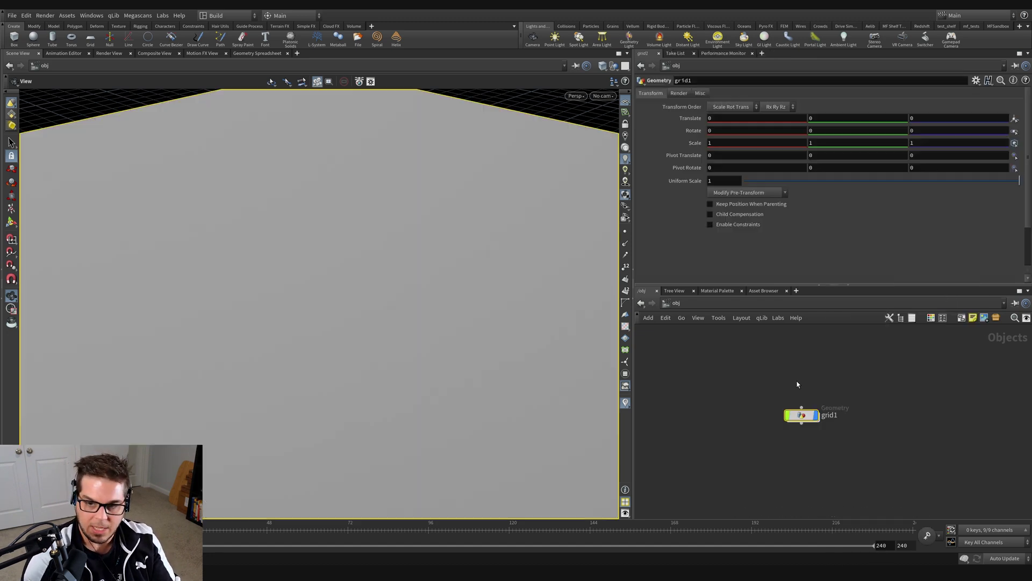
double_click(809, 419)
key(f)
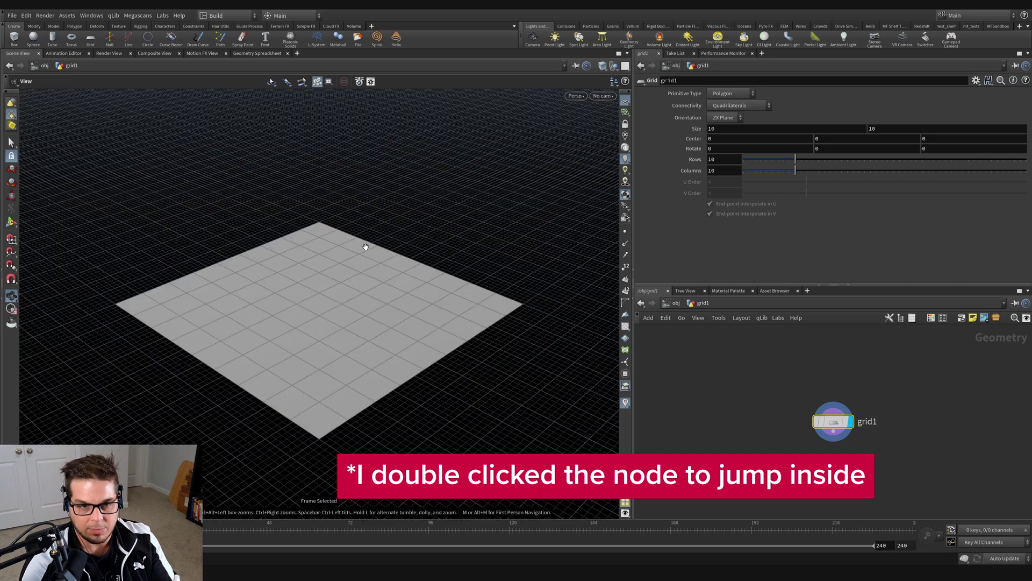
Step: Set the grid's rows and columns to 2 each
mouse_move(301, 334)
mouse_down()
mouse_move(339, 350)
mouse_move(290, 336)
mouse_up()
scroll(290, 336, up, 2)
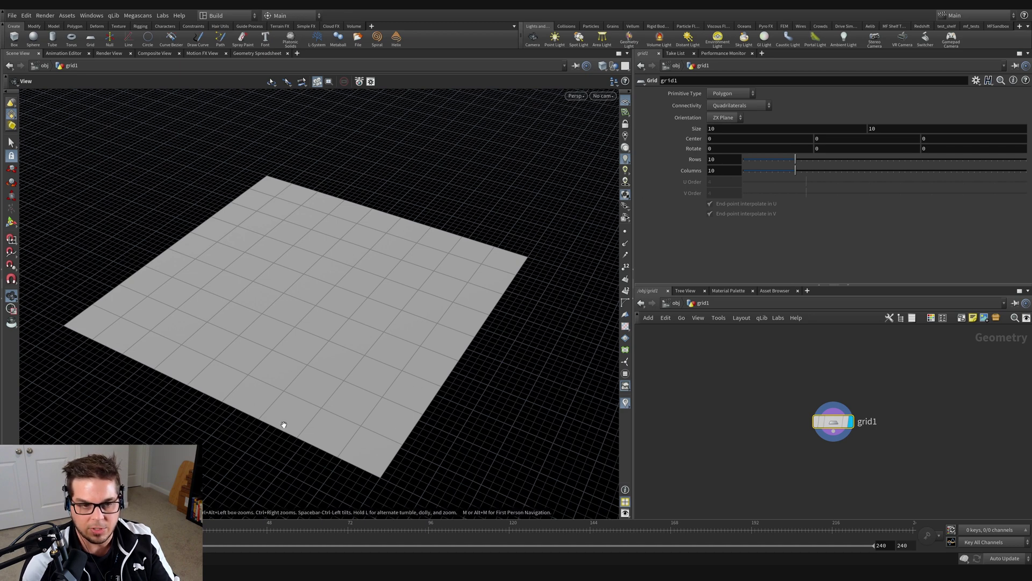
click(720, 158)
text(2)
key(Tab)
text(2)
key(Return)
Step: Set the grid's size to 2 by 1
double_click(731, 129)
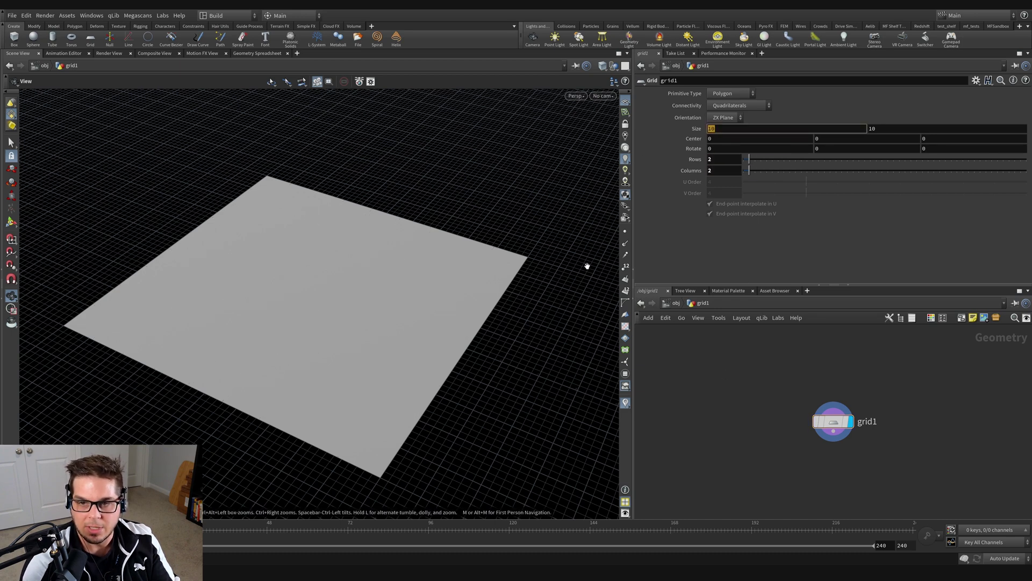
text(2)
key(Tab)
text(1)
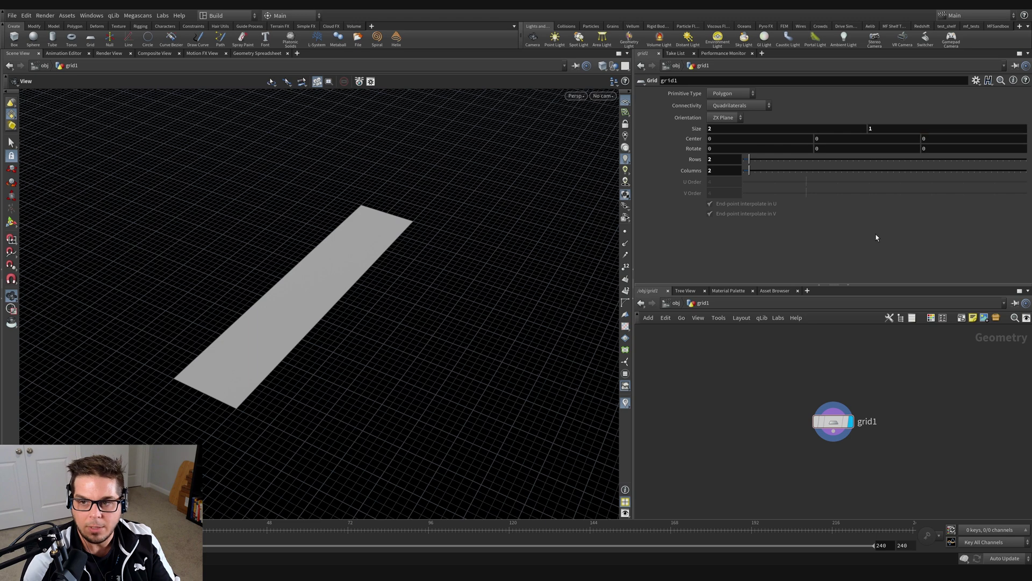
key(Return)
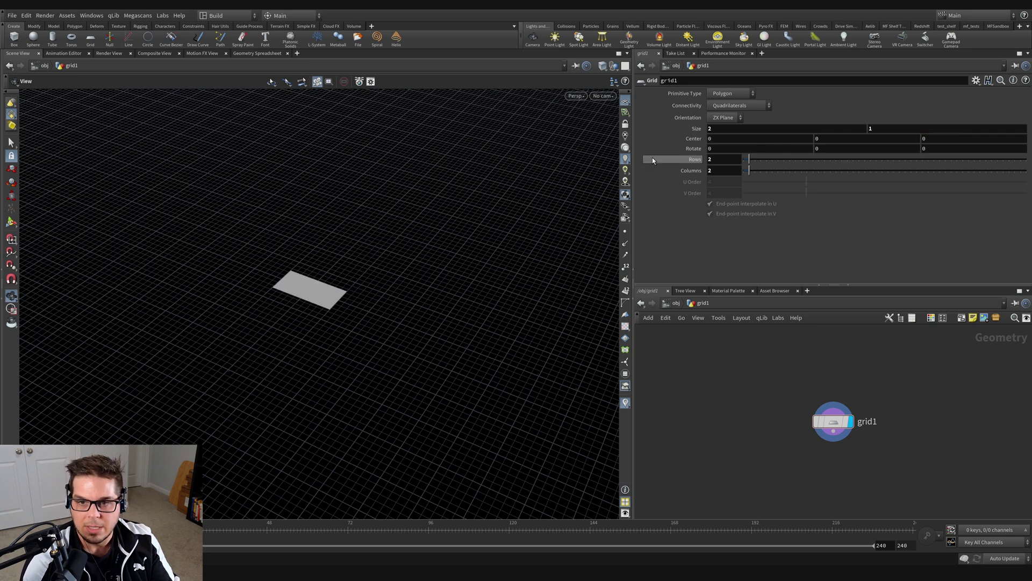
Step: Increase the grid's columns to 3 to divide it across its width
scroll(282, 297, up, 6)
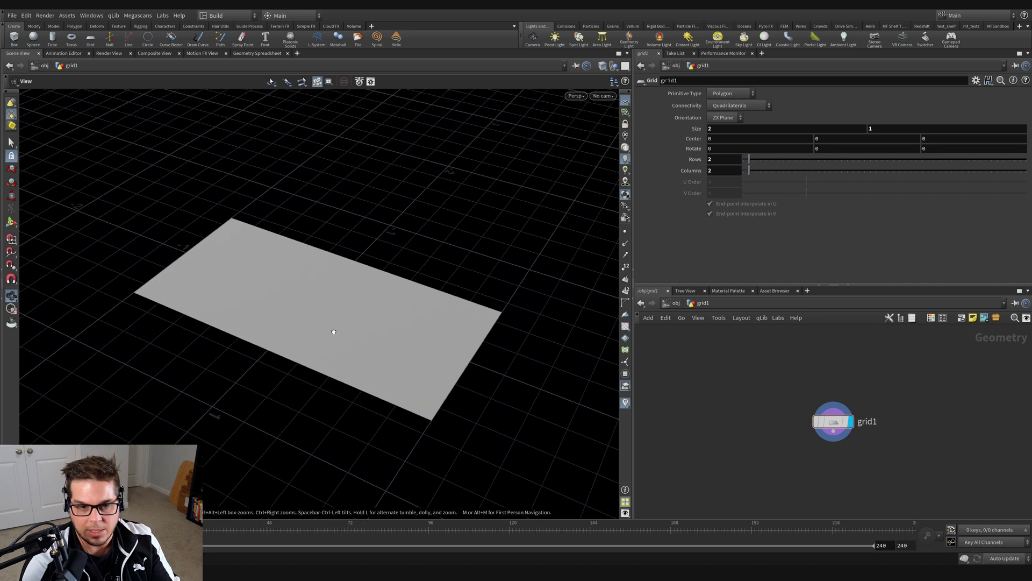
scroll(333, 332, up, 1)
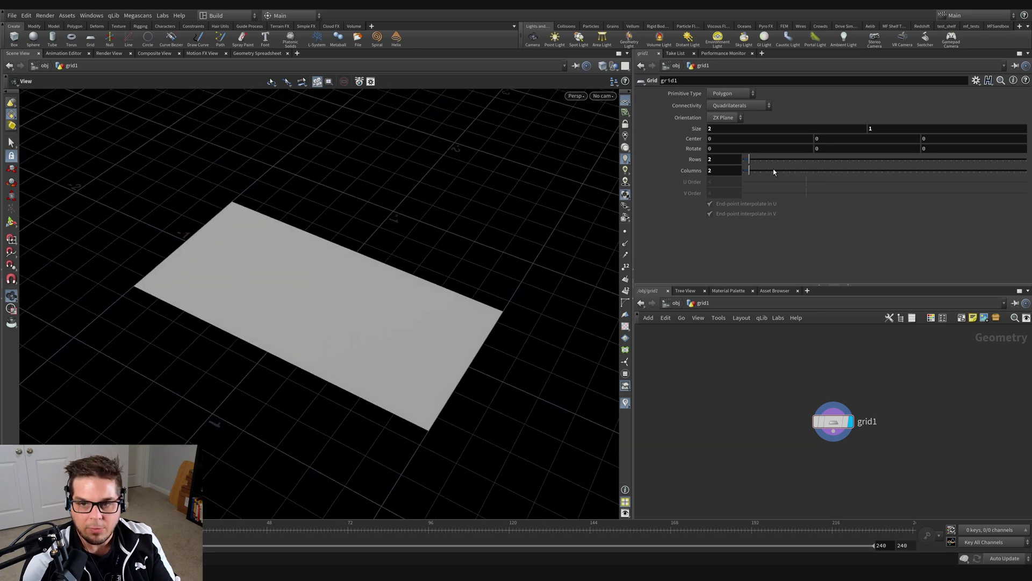
drag(752, 175, 758, 177)
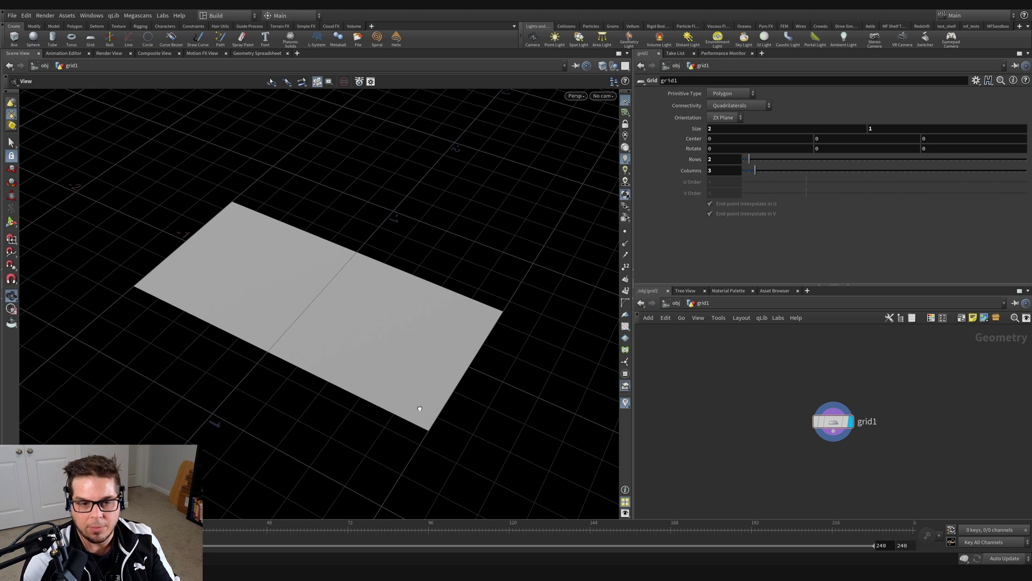
Step: Set the grid's X size to 3 and its columns to 4
drag(419, 417, 420, 386)
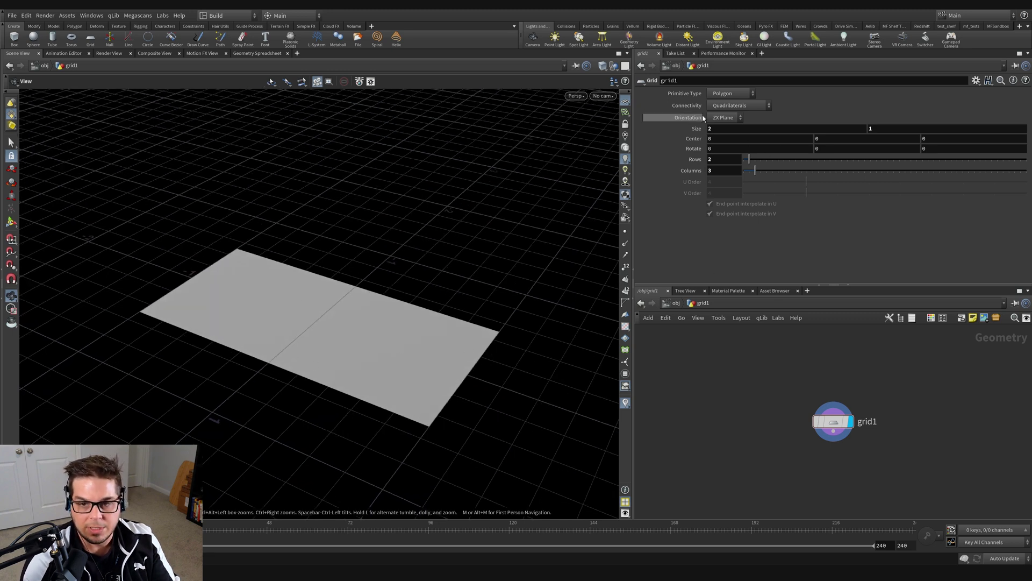
middle_drag(722, 129, 772, 126)
click(757, 130)
text(3)
key(Return)
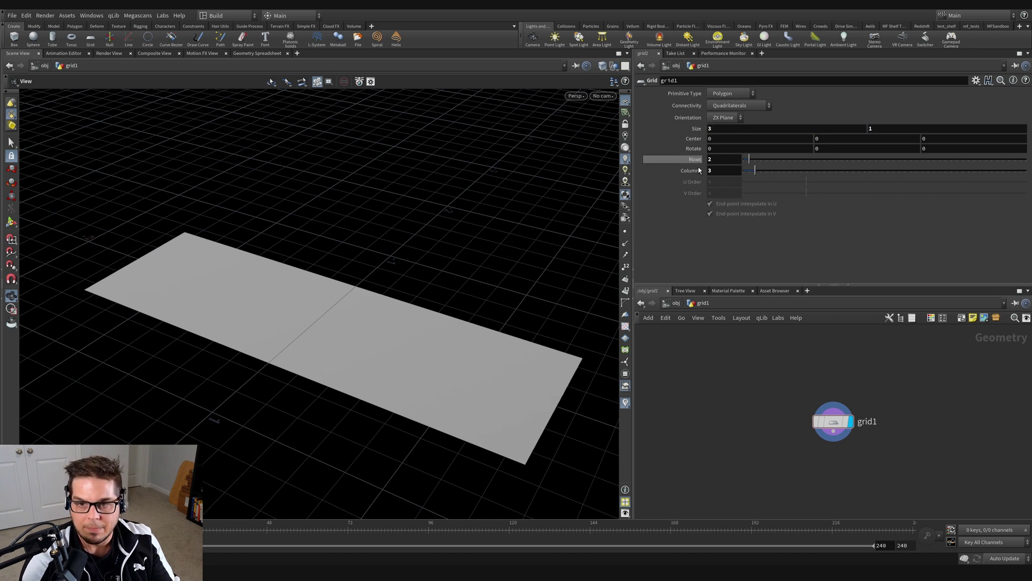
drag(756, 172, 761, 172)
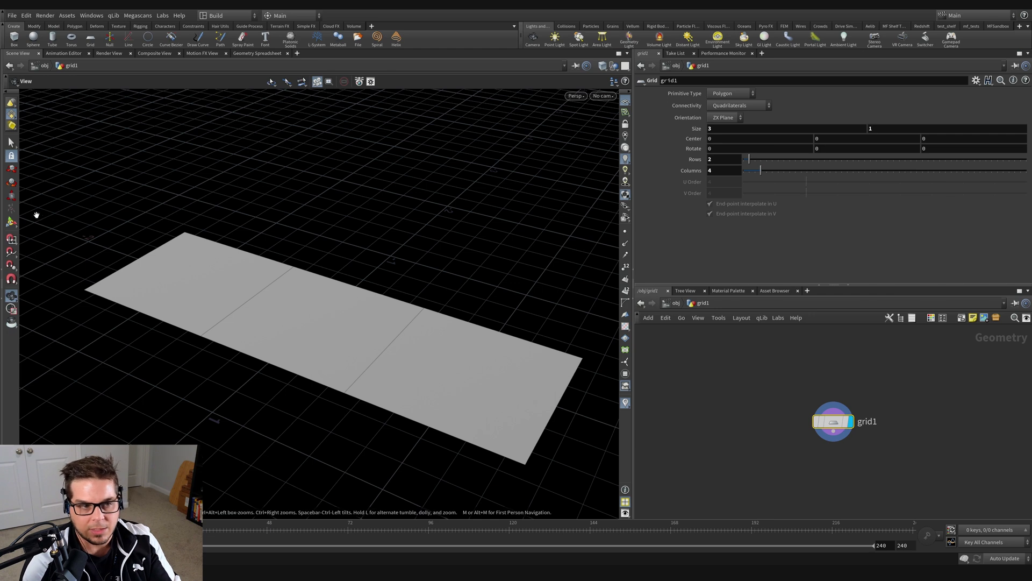
Step: Resize the grid with its edge handle in the viewport, shrinking the X size to about 1.68 and stretching it to about 3.04
click(13, 222)
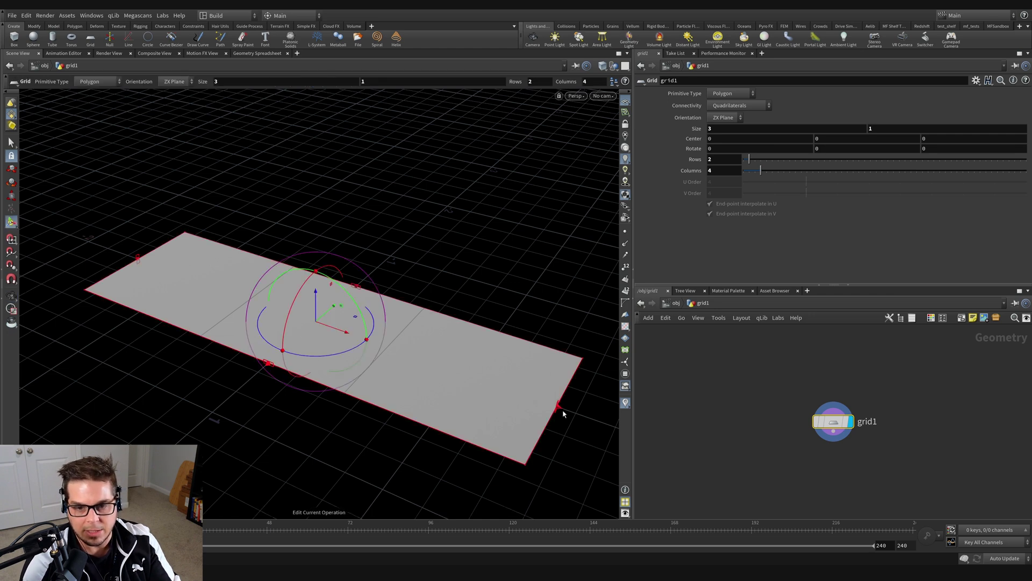
drag(557, 408, 323, 383)
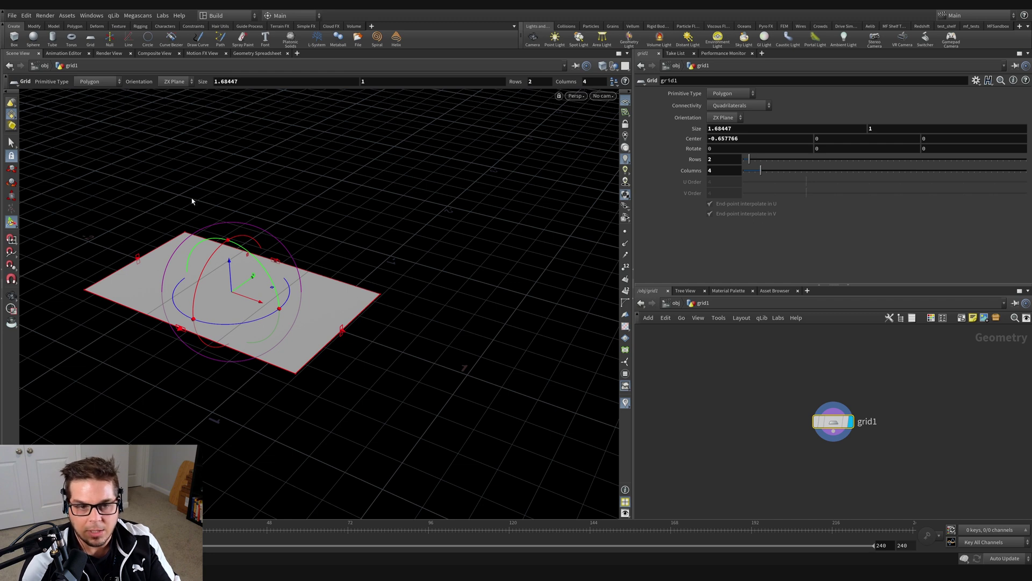
drag(344, 337, 566, 406)
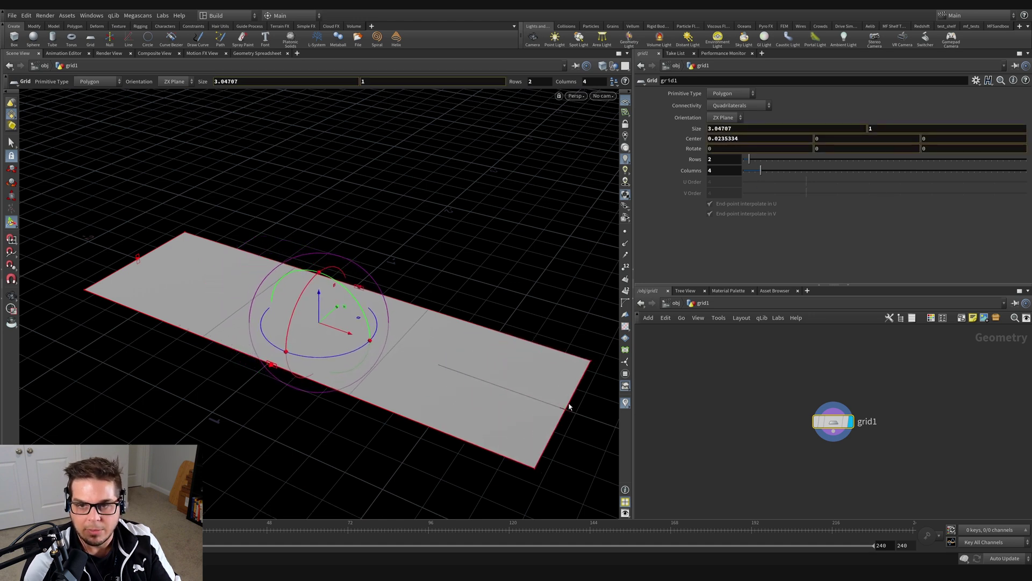
Step: Set the grid's X size to 2 and its columns to 3, and leave handle editing for selection mode
double_click(747, 128)
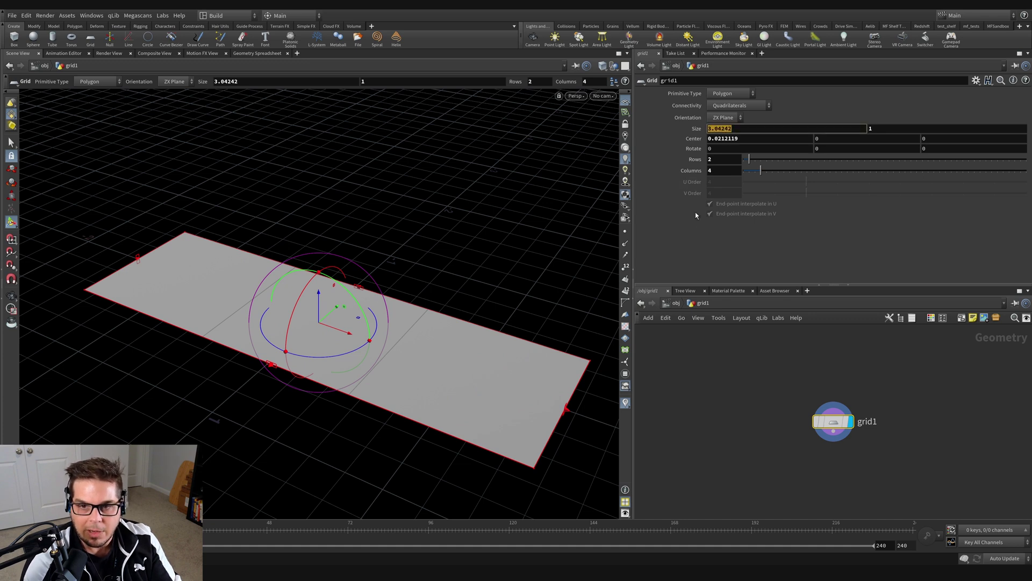
text(2)
double_click(721, 170)
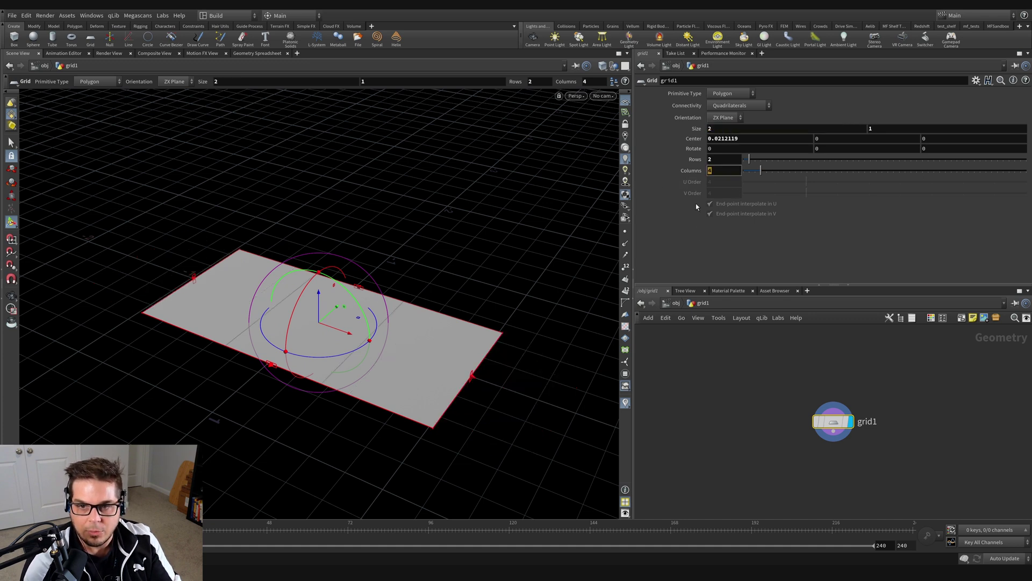
key(Return)
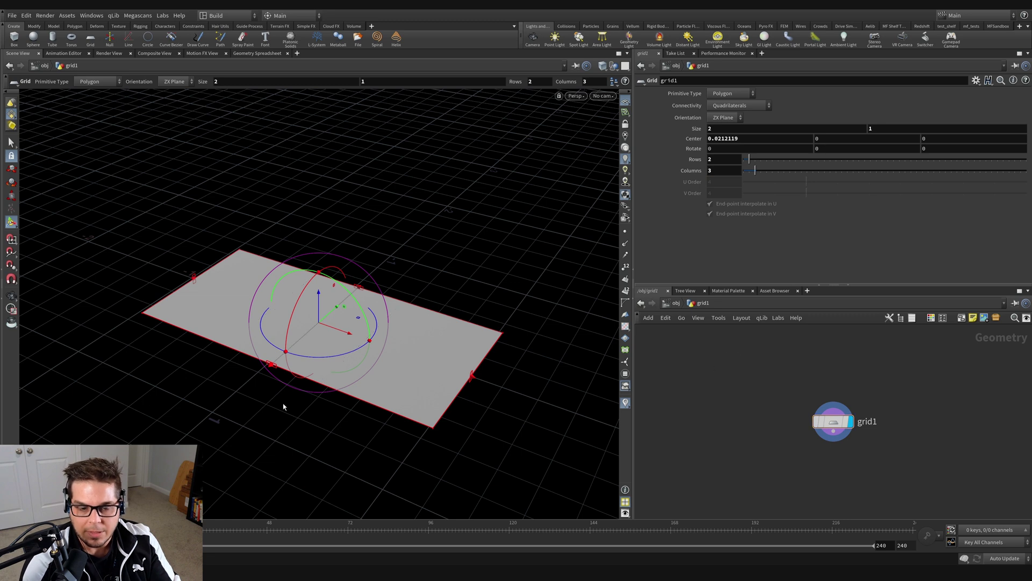
click(11, 142)
Step: Copy the grid's X size parameter and paste it as a relative reference into Columns, giving ch("sizex")
double_click(717, 171)
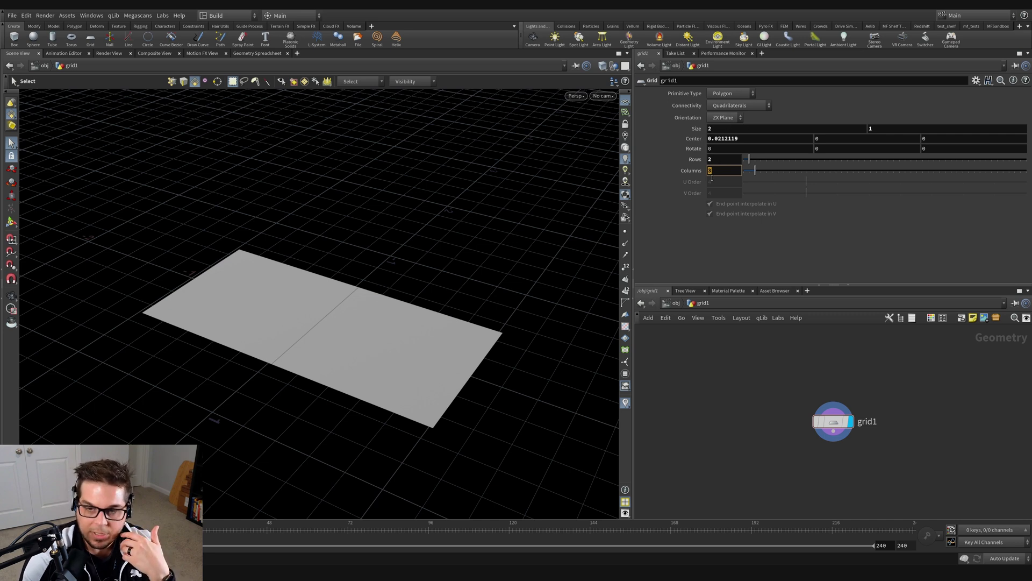
click(694, 173)
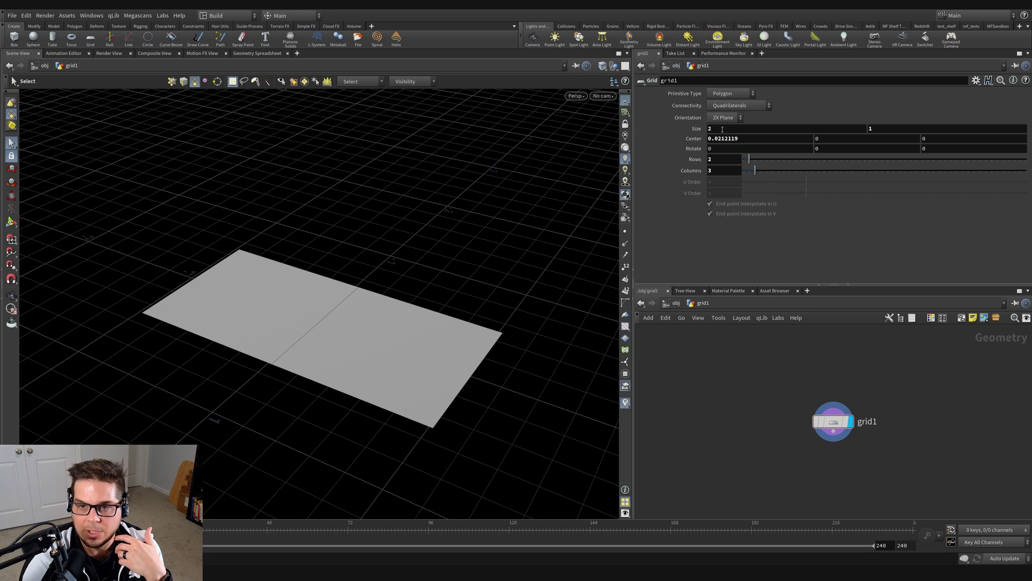
right_click(722, 129)
click(748, 211)
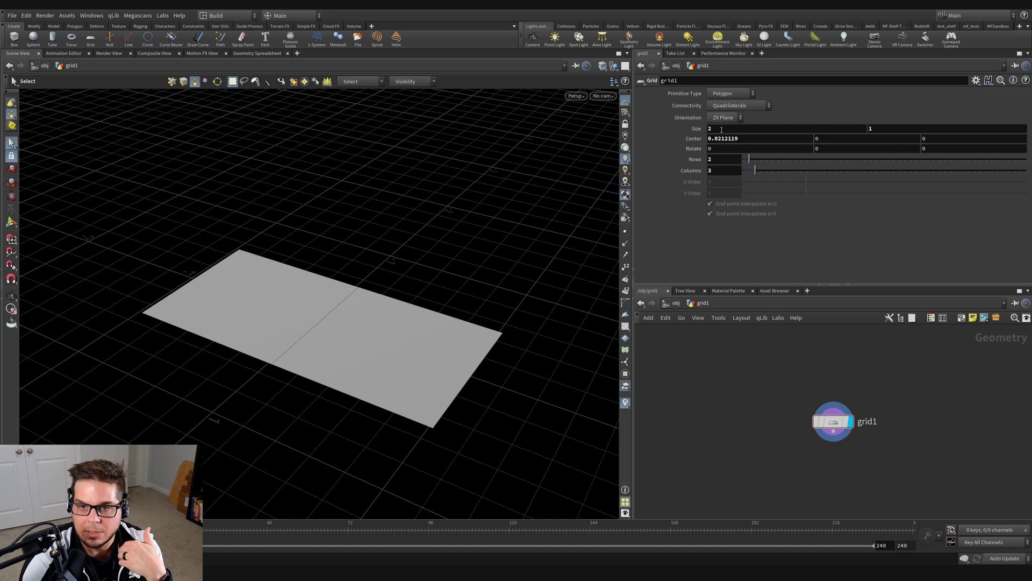
right_click(721, 129)
click(747, 211)
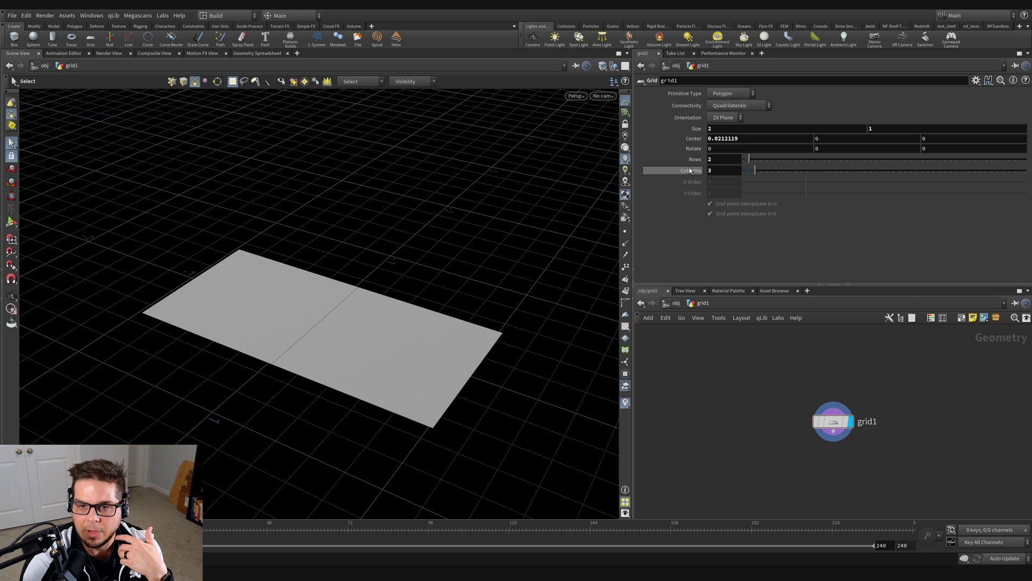
click(721, 170)
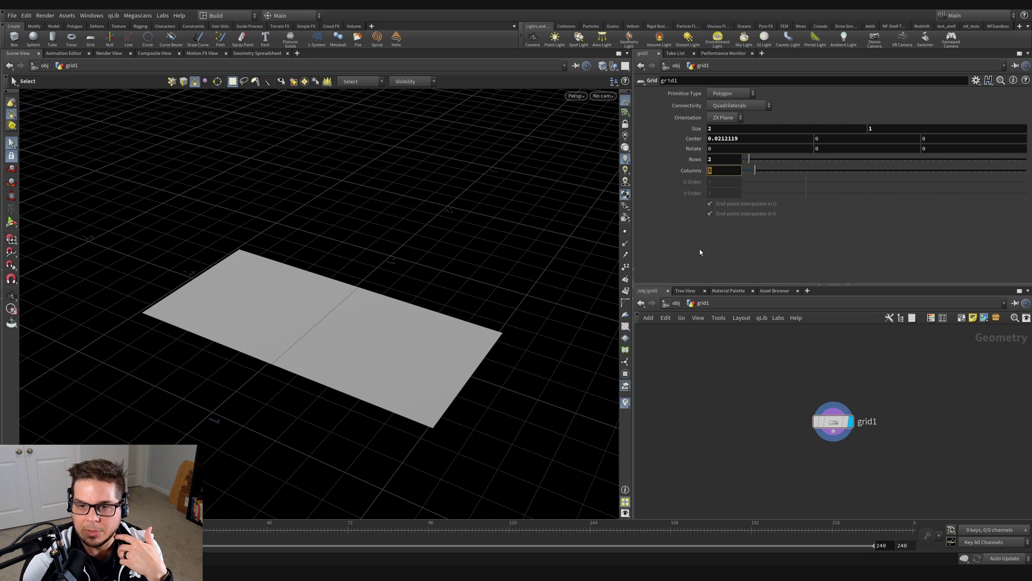
right_click(723, 171)
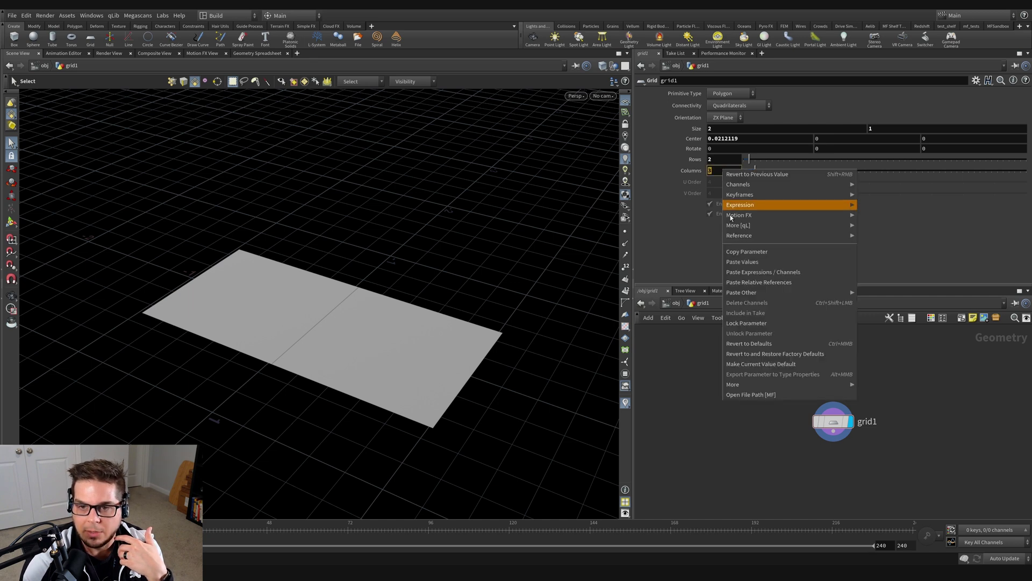
click(745, 282)
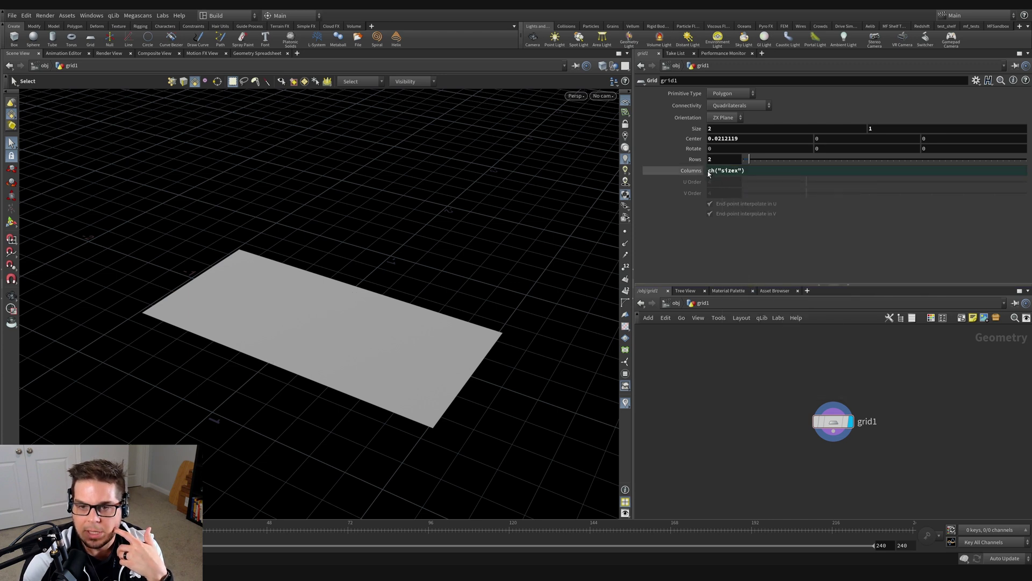
Step: Examine the Columns expression against the Size parameter names, switching Columns between its expression and its evaluated value
double_click(711, 171)
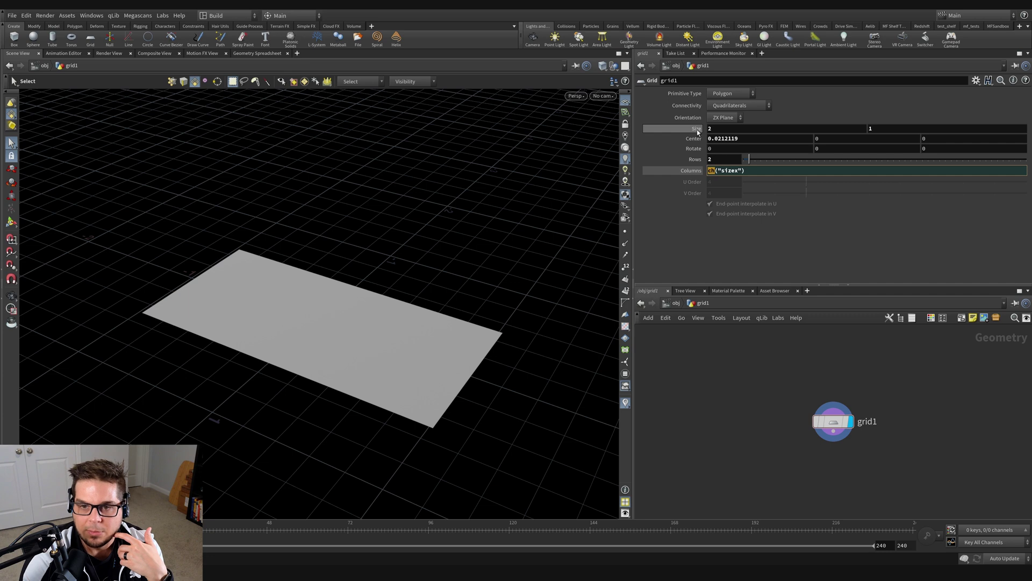
mouse_move(697, 130)
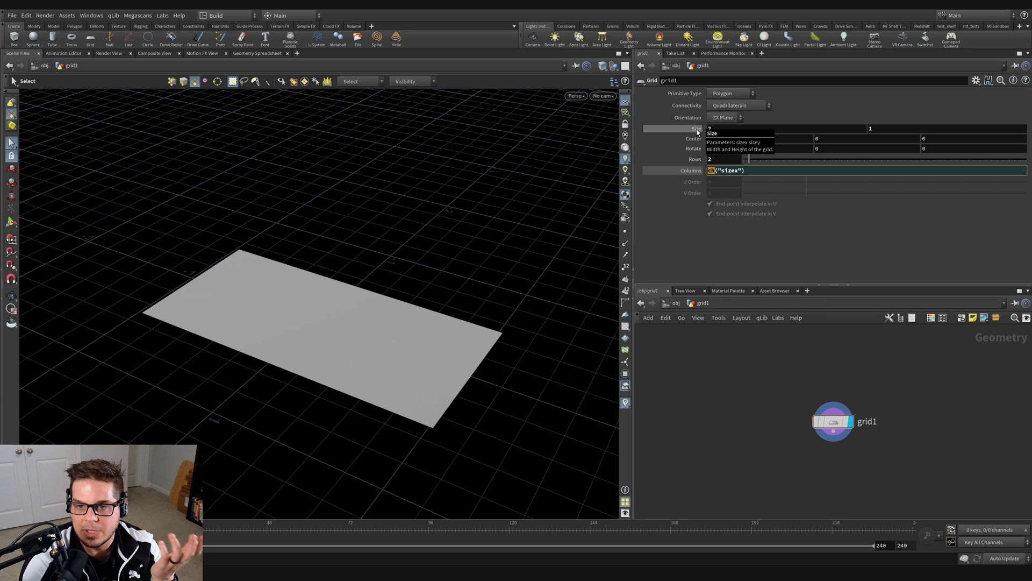
click(809, 132)
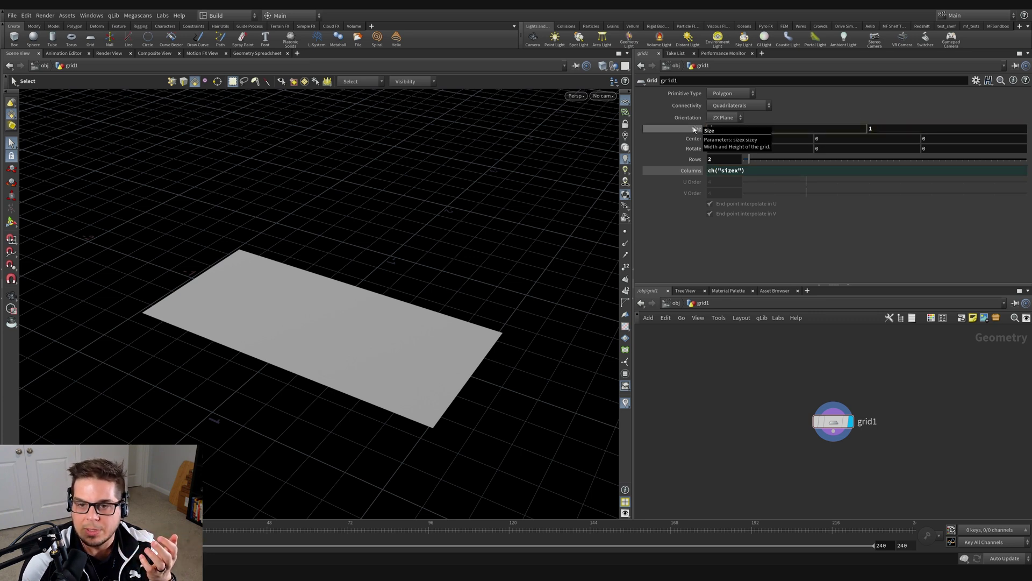
click(718, 170)
click(744, 170)
click(688, 171)
click(691, 171)
click(691, 171)
click(691, 171)
click(692, 171)
click(691, 171)
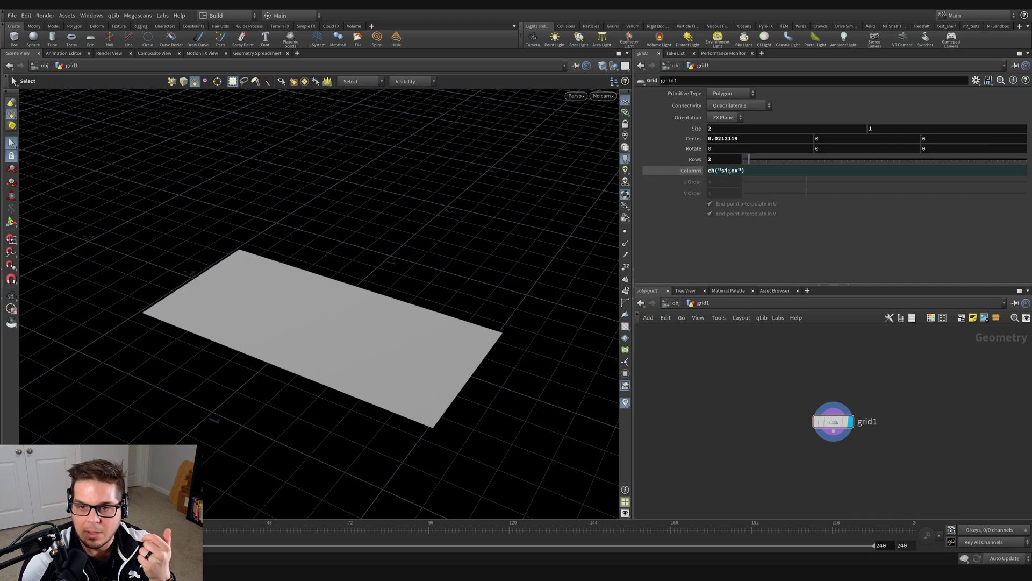
click(694, 172)
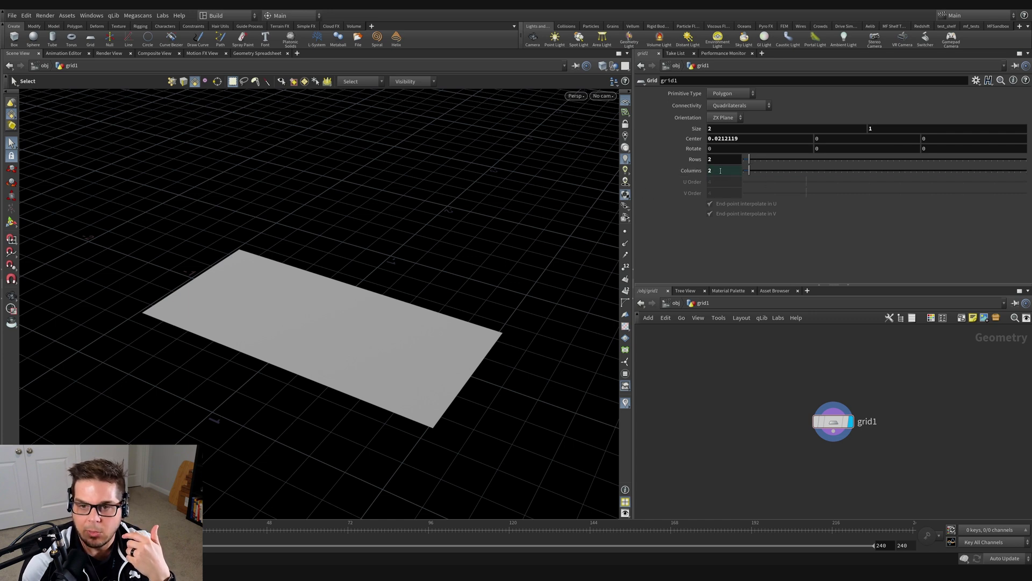
click(690, 170)
click(690, 170)
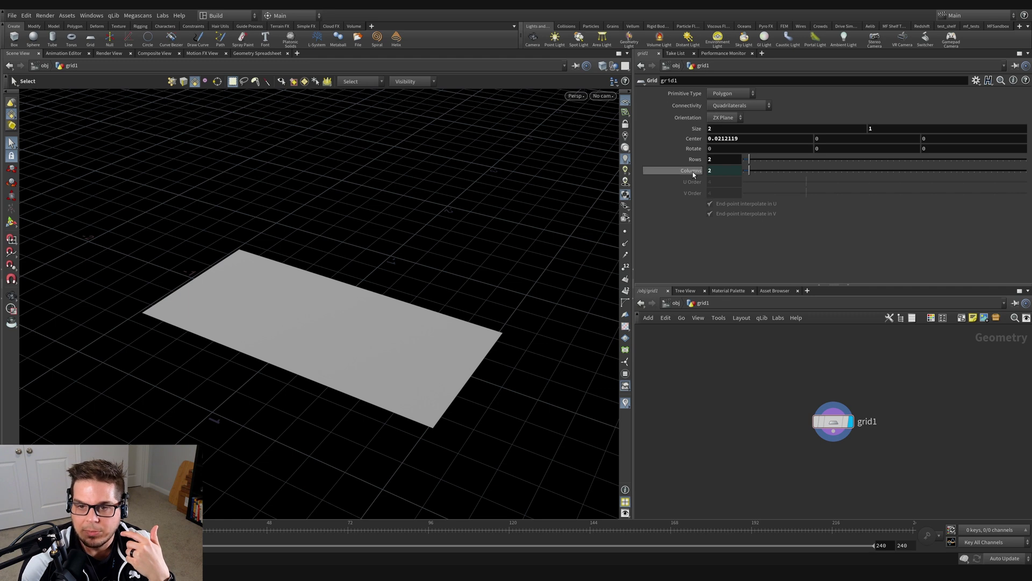
Step: Stretch and reposition the grid with its viewport handles to try the linked columns, leaving its X size at about 2.88
click(464, 356)
click(11, 221)
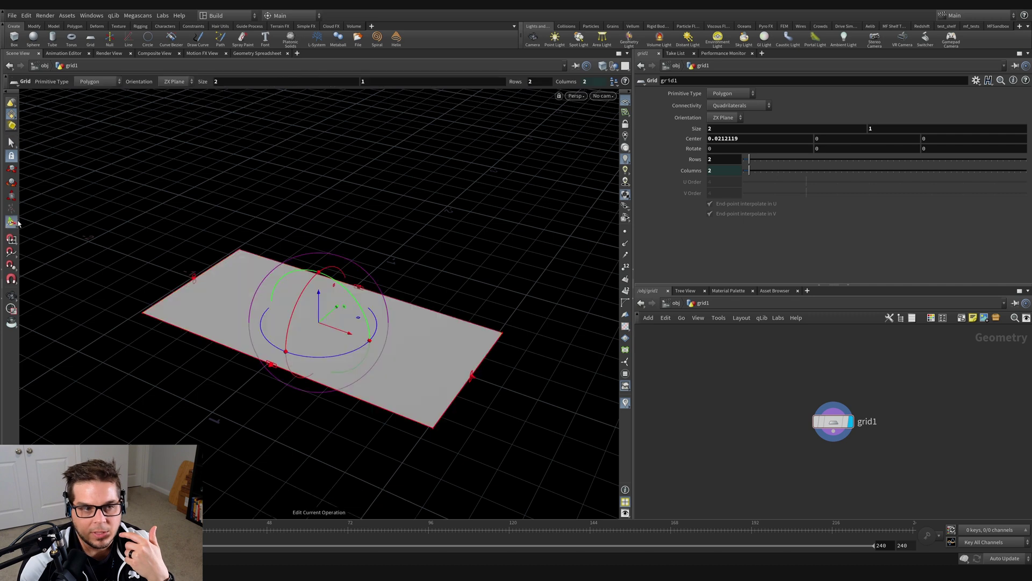
drag(478, 383, 640, 429)
middle_drag(498, 405, 406, 371)
Step: Set the grid's X size to 3 and return to selection mode to check its polygon divisions
double_click(723, 128)
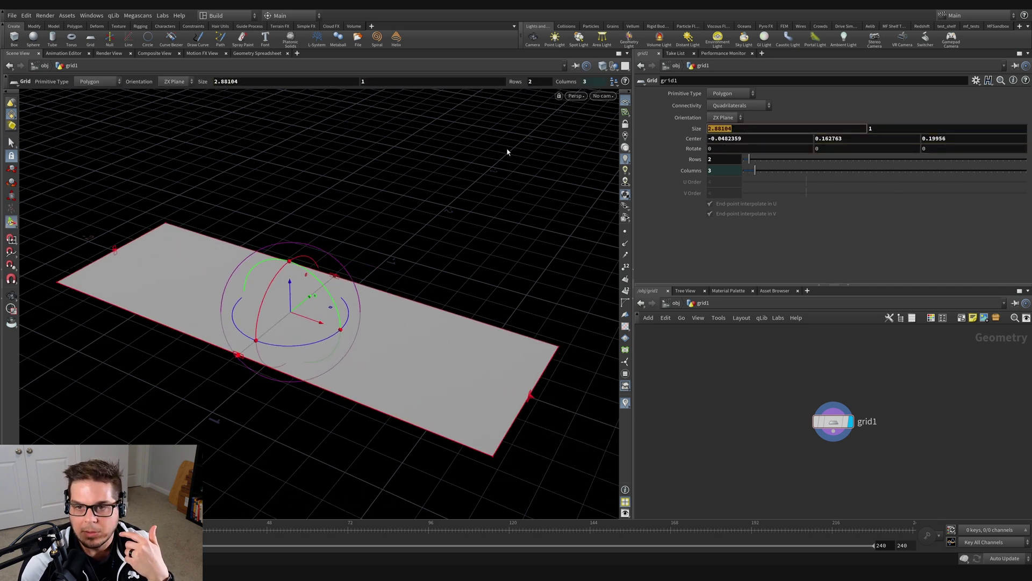
text(3)
key(Return)
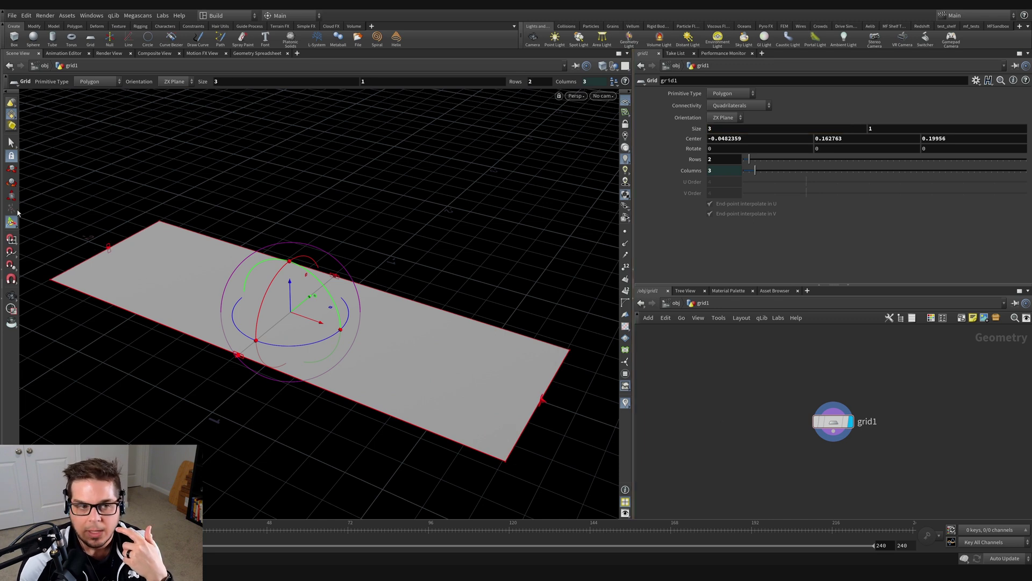
click(11, 143)
click(264, 286)
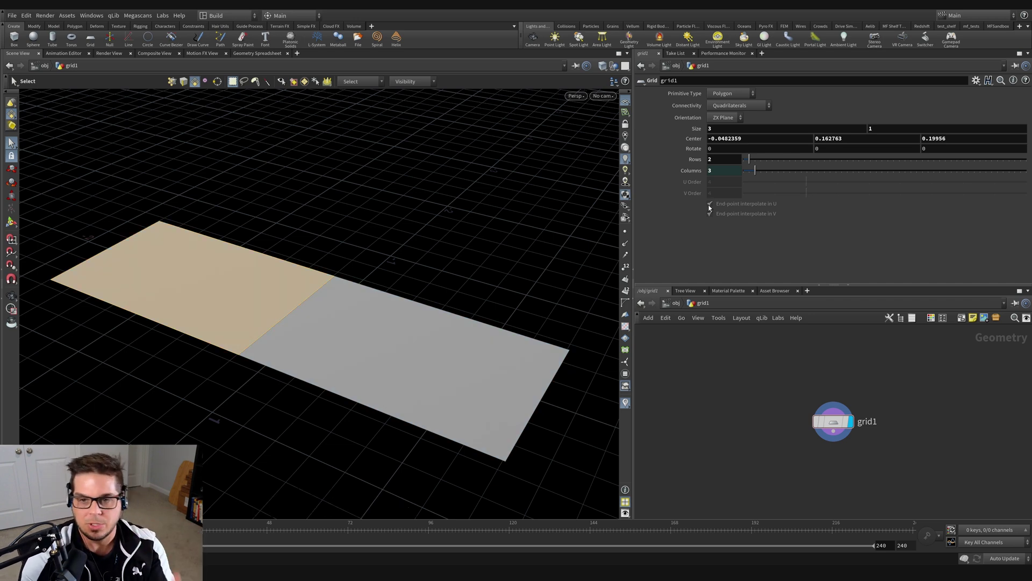
Step: Change the grid's Columns expression to ch("sizex")+1 to compensate for the extra dividing line
click(691, 170)
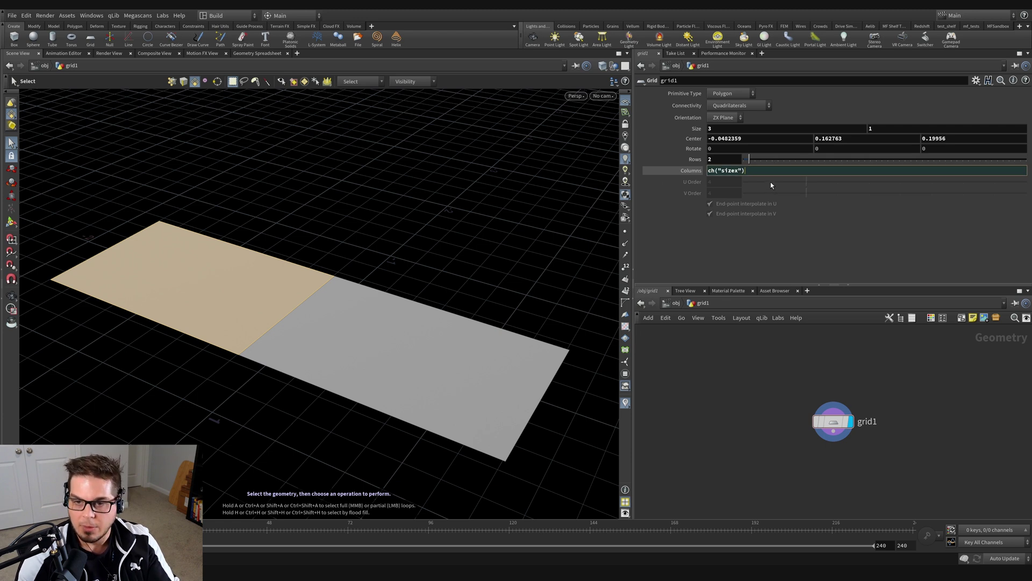
text(+1)
key(Return)
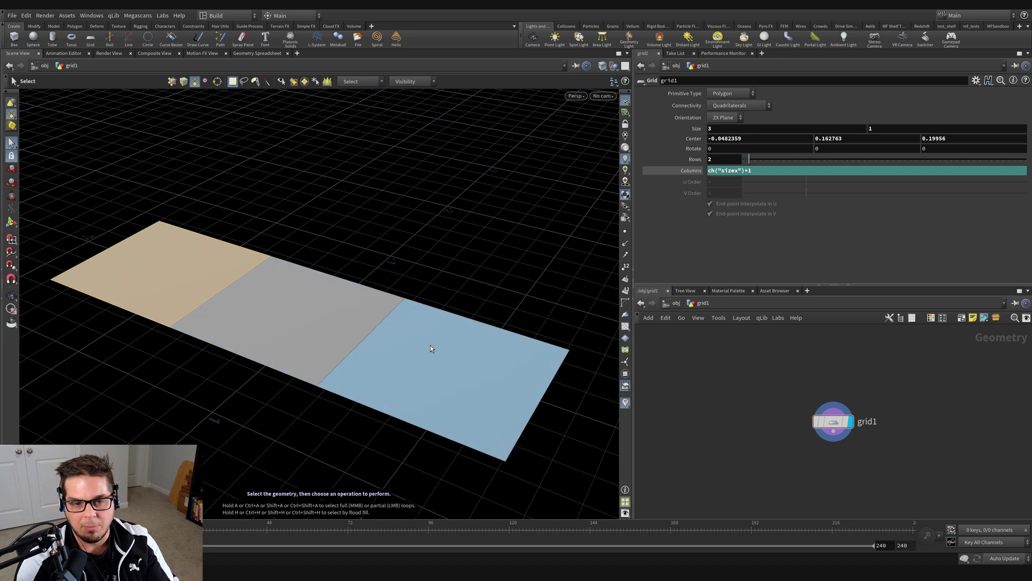
Step: Stretch the grid with its viewport handles to an X size of about 6.33 to test the new Columns expression
key(Return)
drag(542, 399, 602, 463)
drag(786, 491, 802, 497)
drag(372, 341, 255, 260)
alt+drag(255, 260, 385, 337)
scroll(385, 336, down, 5)
alt+middle_drag(385, 336, 319, 351)
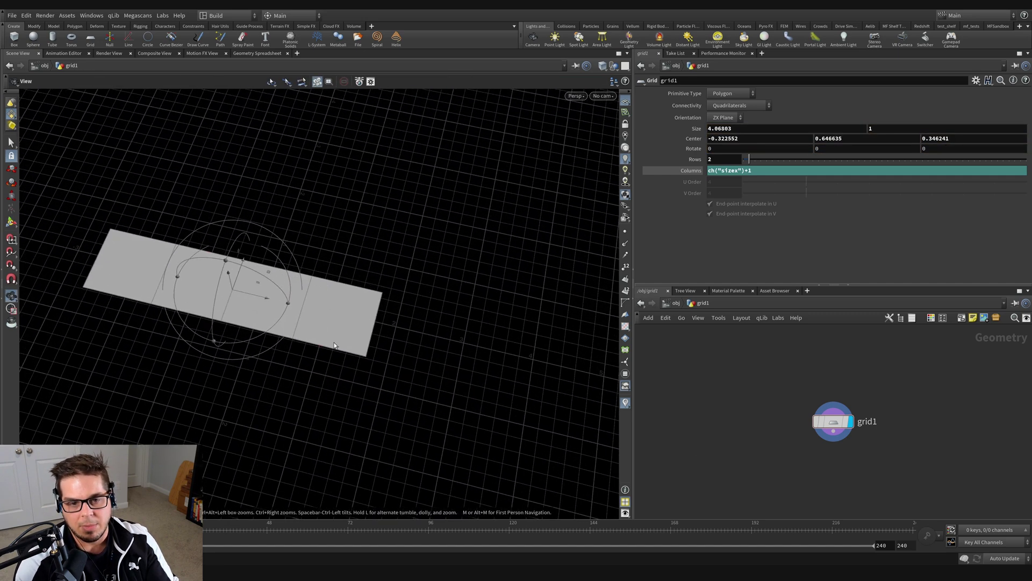
key(Return)
drag(376, 325, 462, 404)
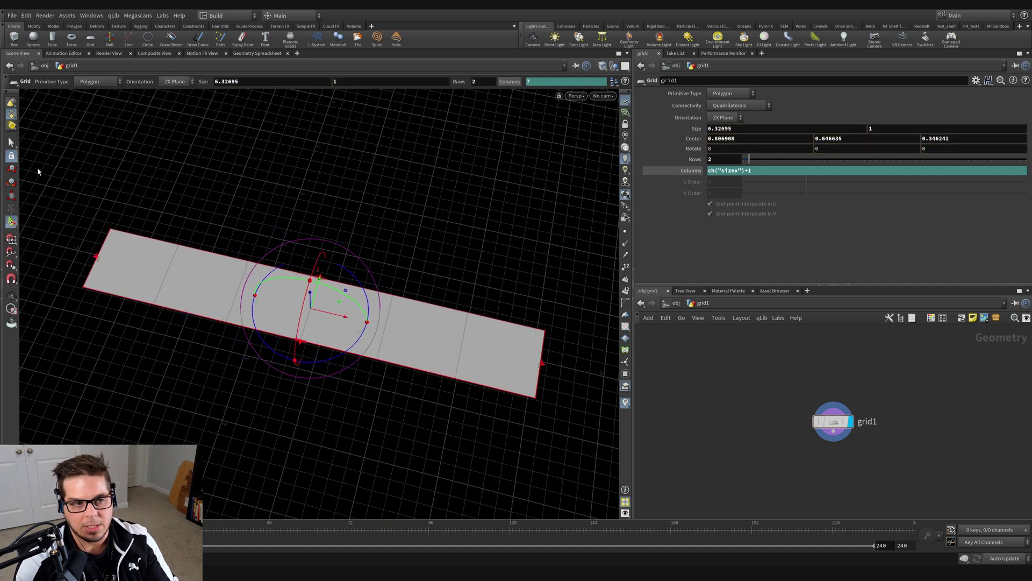
Step: Reduce the grid's X size to about 2.03 and return to selection mode to check its divisions
key(s)
middle_drag(733, 128, 635, 134)
key(Escape)
drag(387, 218, 323, 301)
key(s)
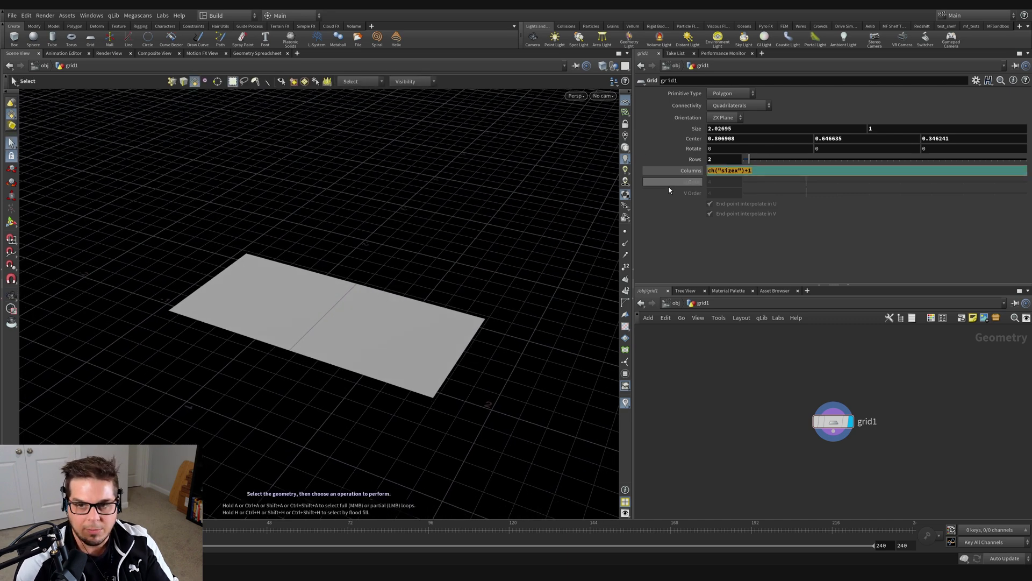
Step: Examine the +1 in the Columns expression, switching Columns between its expression and its evaluated value
click(681, 171)
click(680, 171)
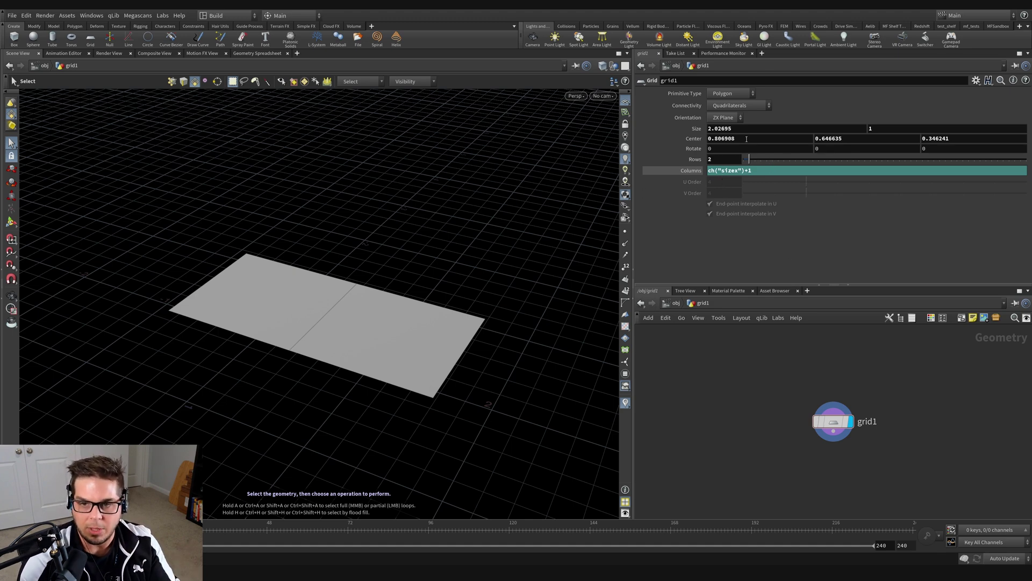
click(692, 171)
click(691, 172)
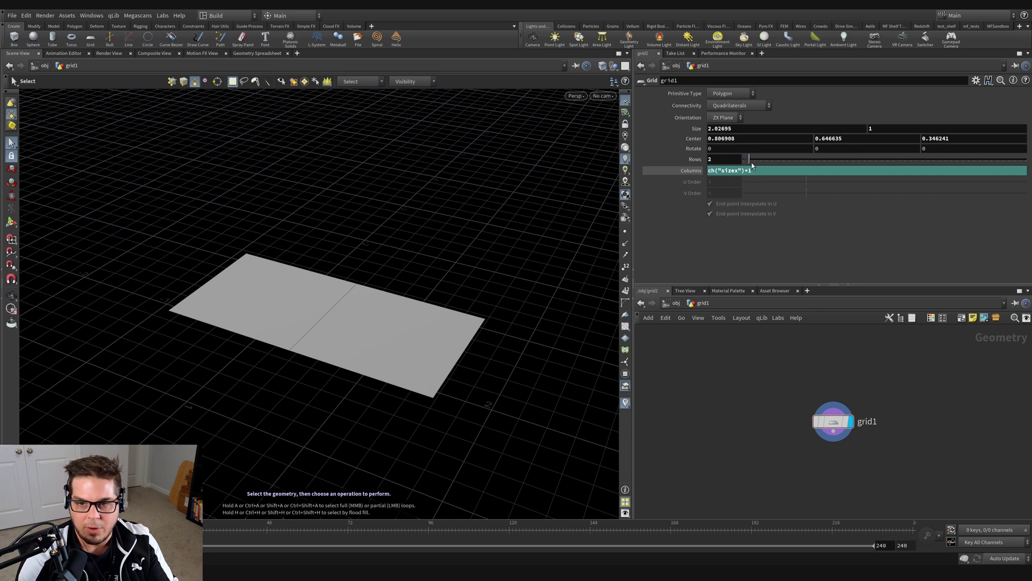
drag(756, 171, 690, 171)
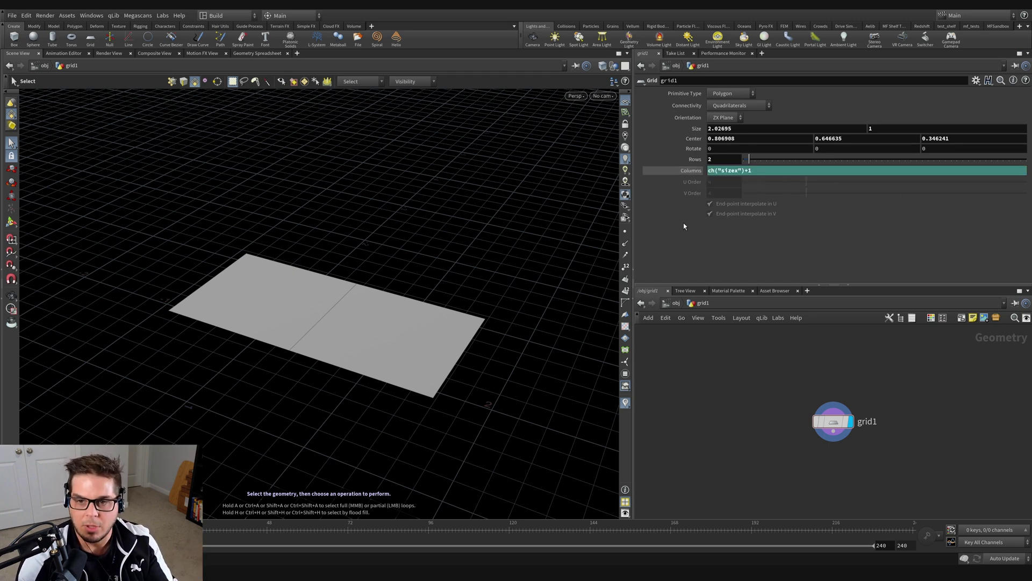
click(692, 172)
click(694, 170)
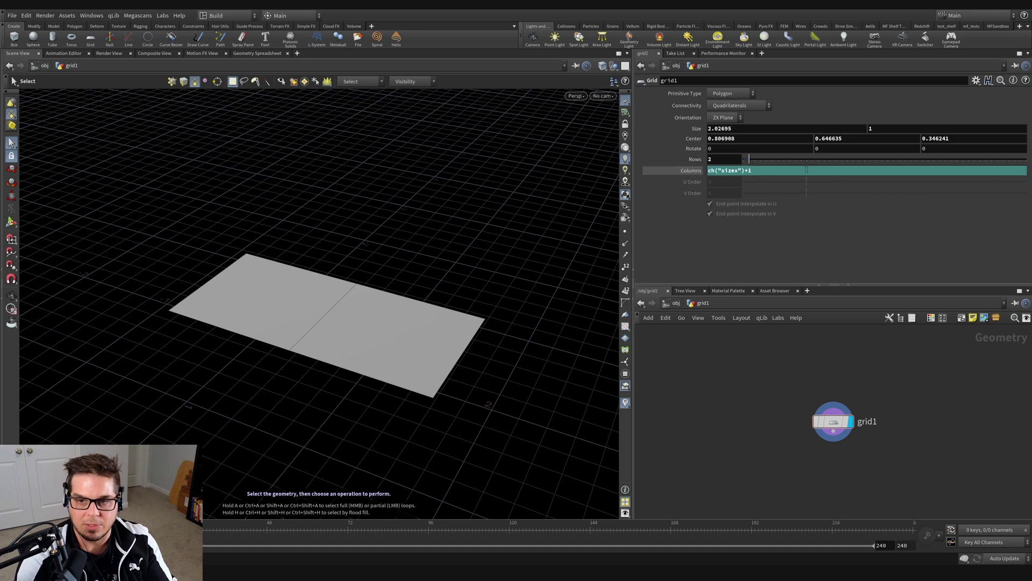
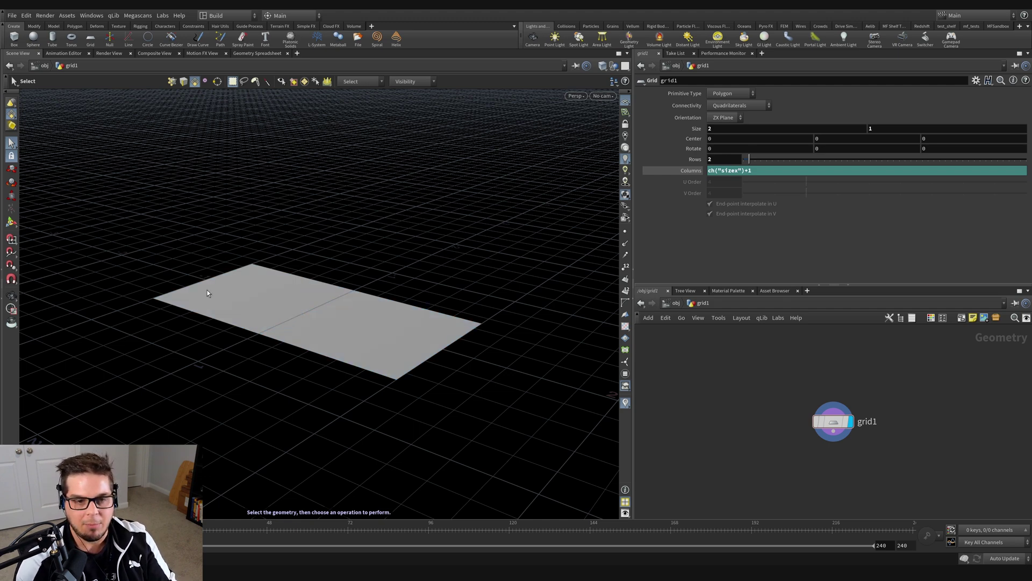
Step: Add a PolyExtrude node below grid1, connect the grid's output to it and display it
middle_drag(911, 476, 812, 430)
key(Tab)
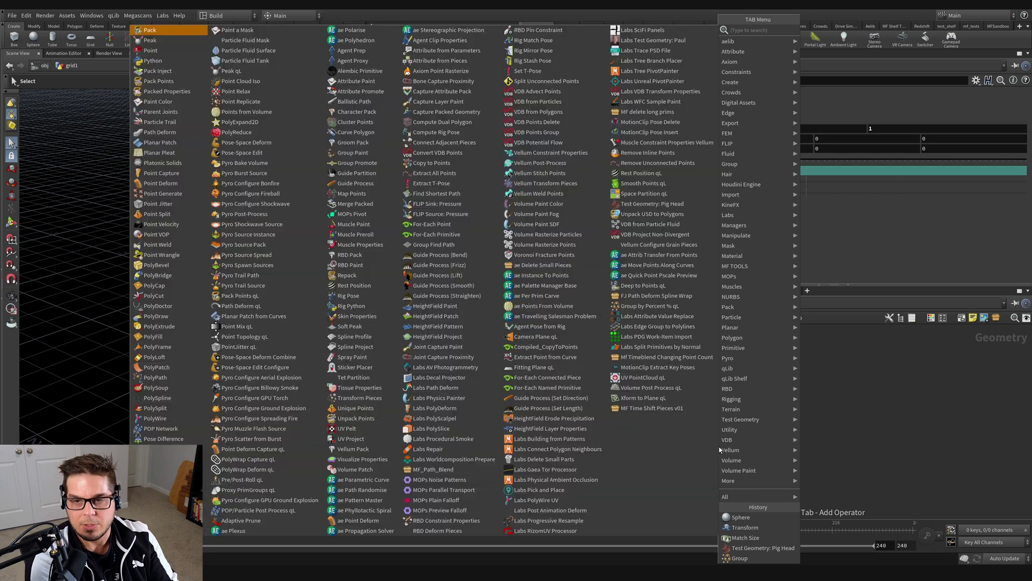
text(polyextru)
key(Return)
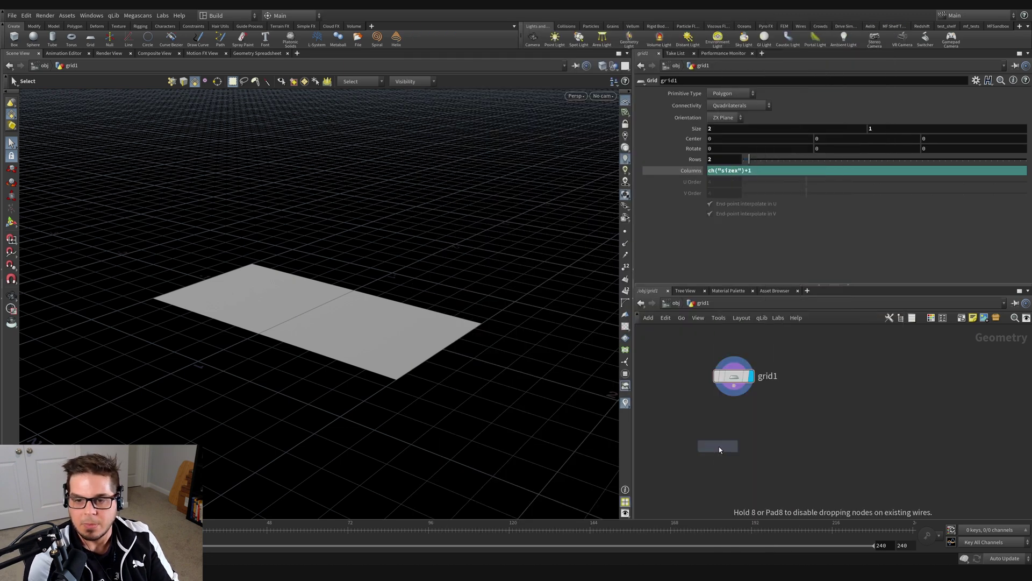
click(733, 438)
drag(735, 392, 726, 428)
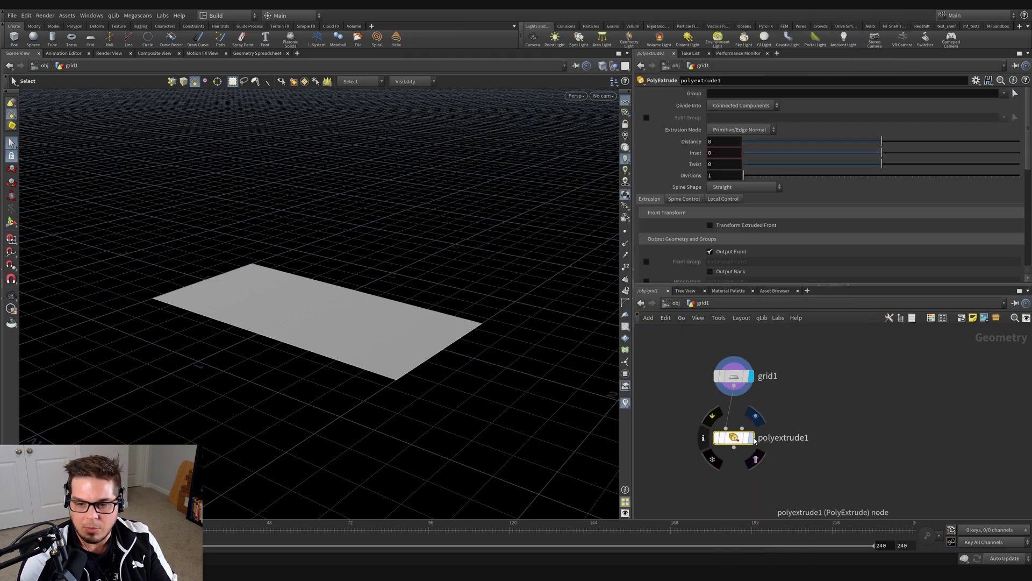
click(751, 437)
Step: Pull the grid upward with the extrusion handle and set the PolyExtrude Distance to .15
click(11, 222)
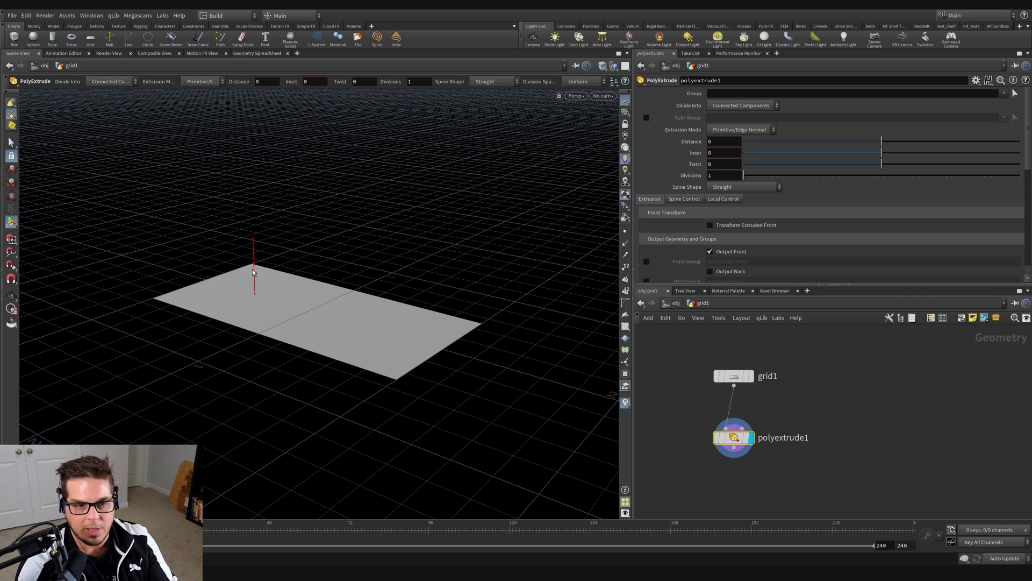
drag(253, 272, 253, 248)
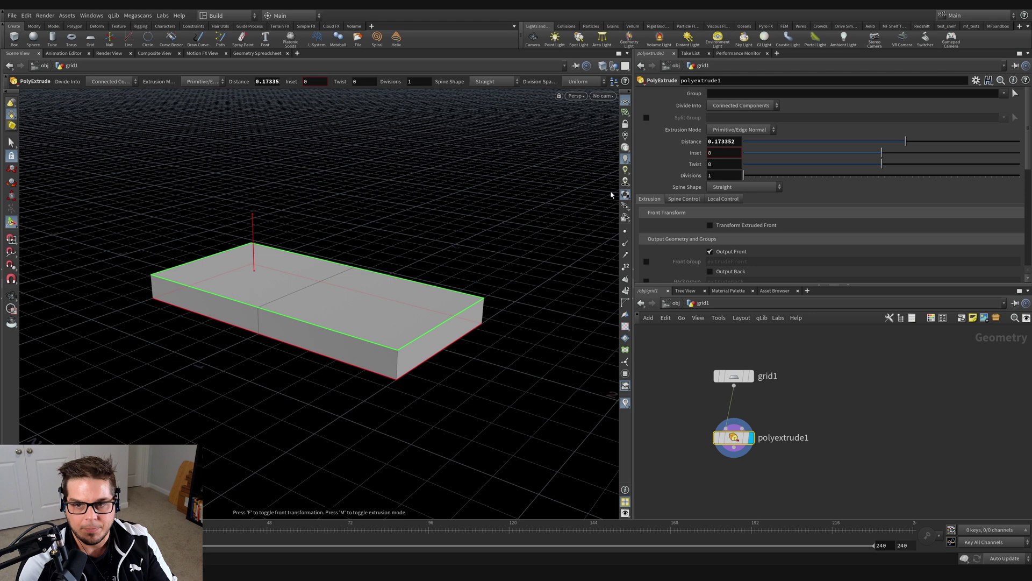
click(738, 142)
text(1.5)
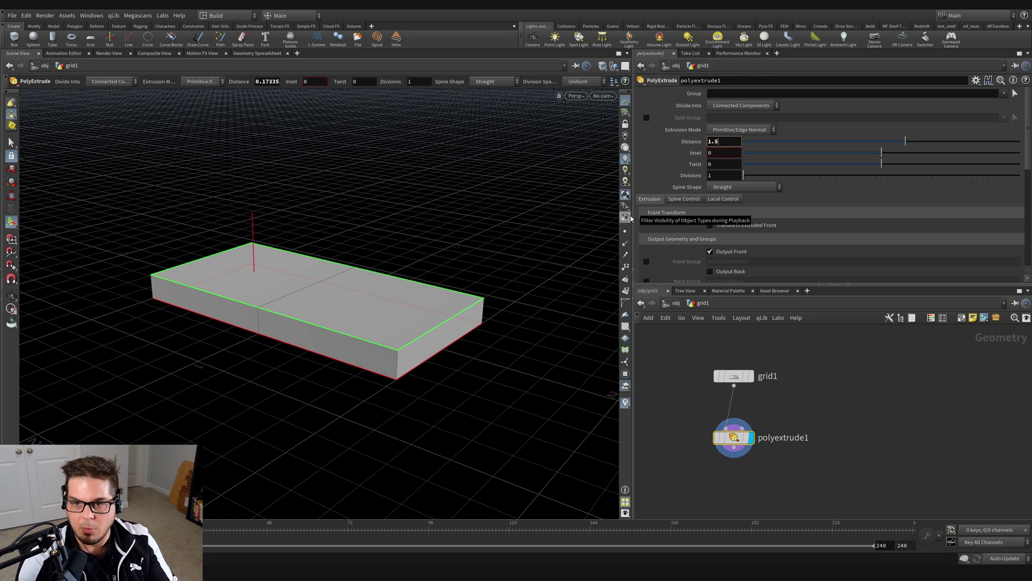
text(15)
key(Return)
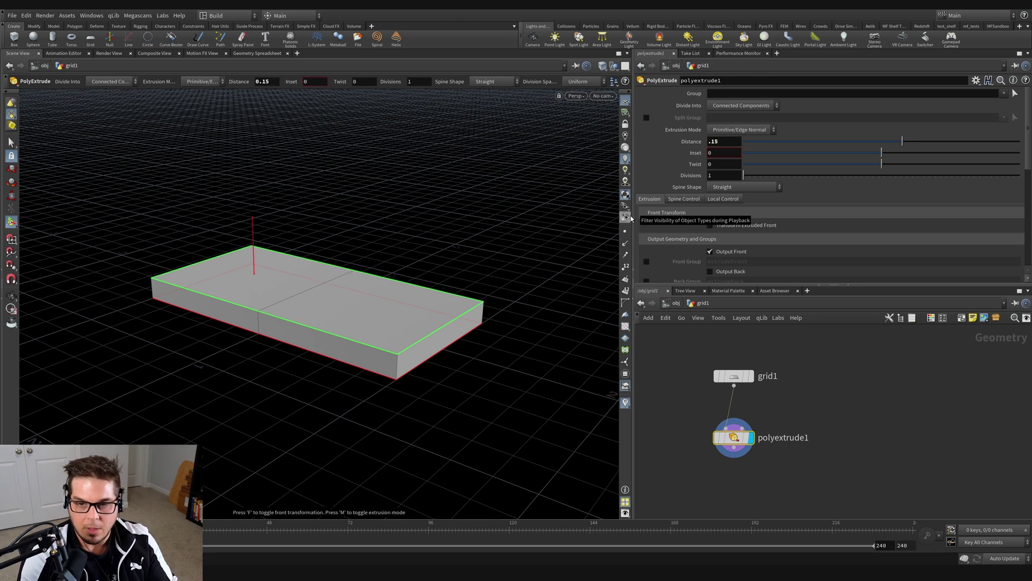
Step: Enable Output Back on the PolyExtrude to close the slab's open underside, checking it from below
key(Escape)
drag(414, 325, 369, 253)
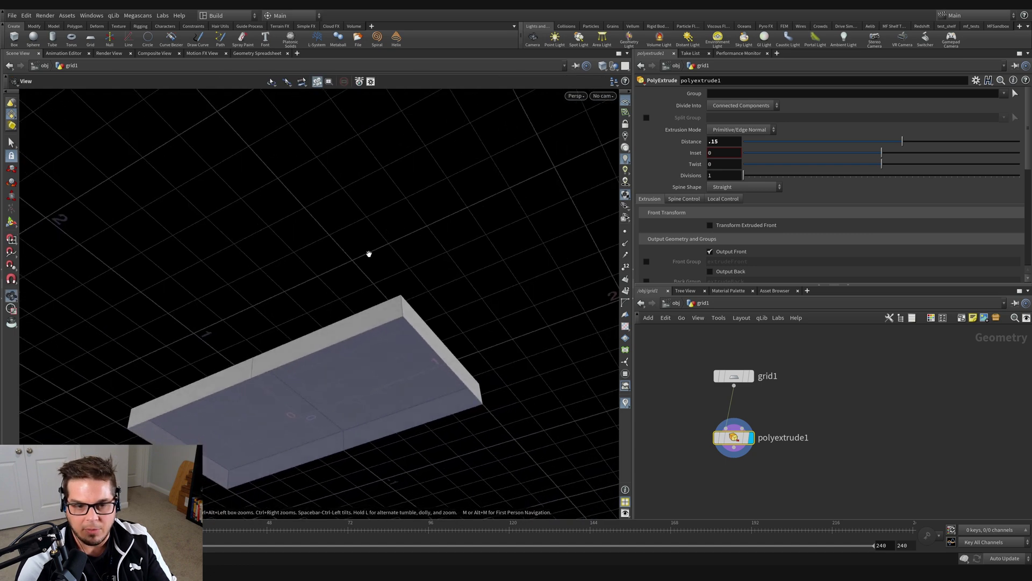
alt+middle_drag(369, 253, 389, 210)
alt+right_drag(389, 210, 398, 309)
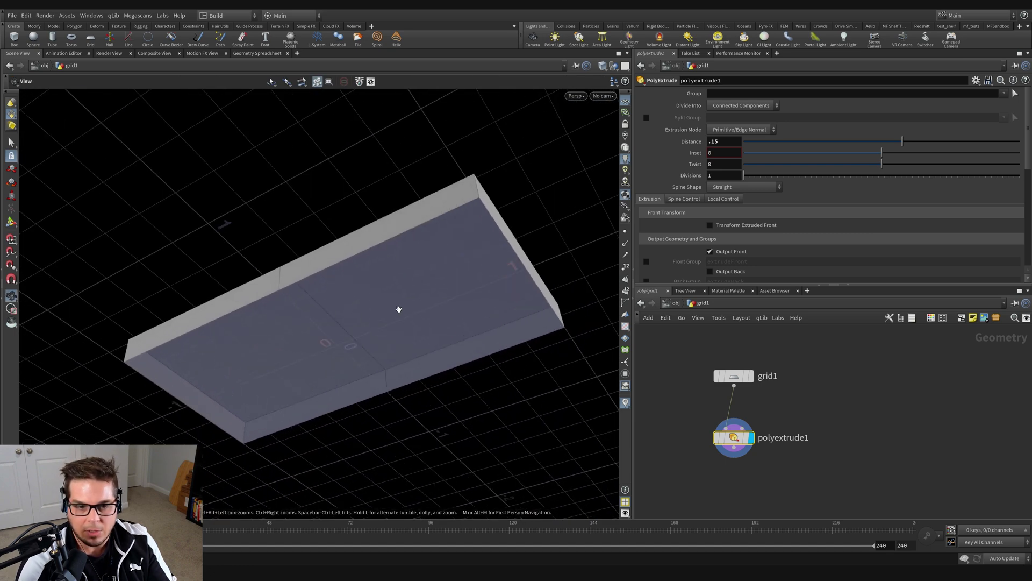
click(711, 271)
drag(463, 358, 353, 299)
key(Escape)
drag(389, 242, 318, 372)
key(Return)
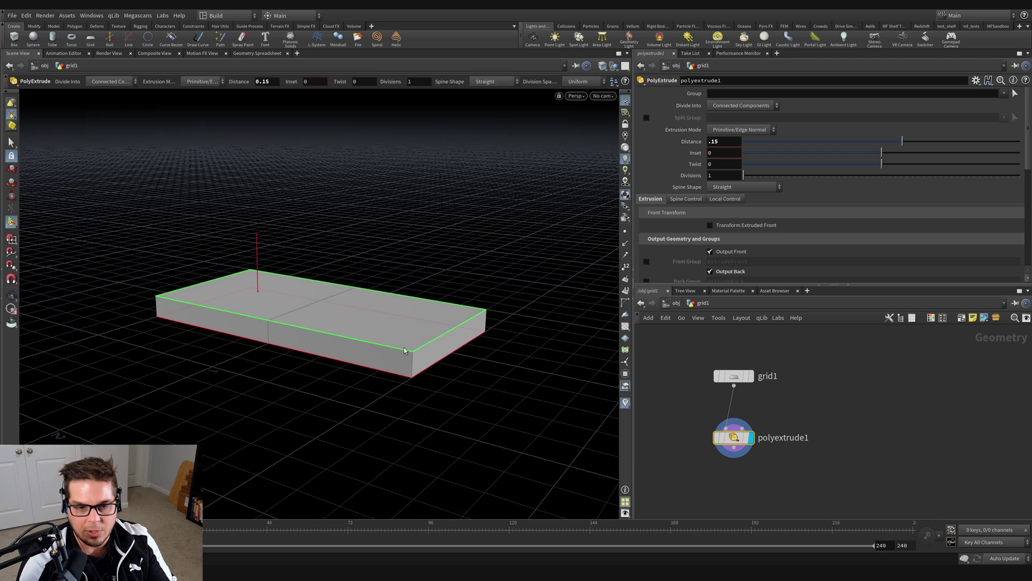
Step: Try isolating the two faces of one long side with a Blast on primitives 4-5 using Delete Non Selected, and remove the Blast node
key(Escape)
drag(172, 285, 361, 343)
key(Return)
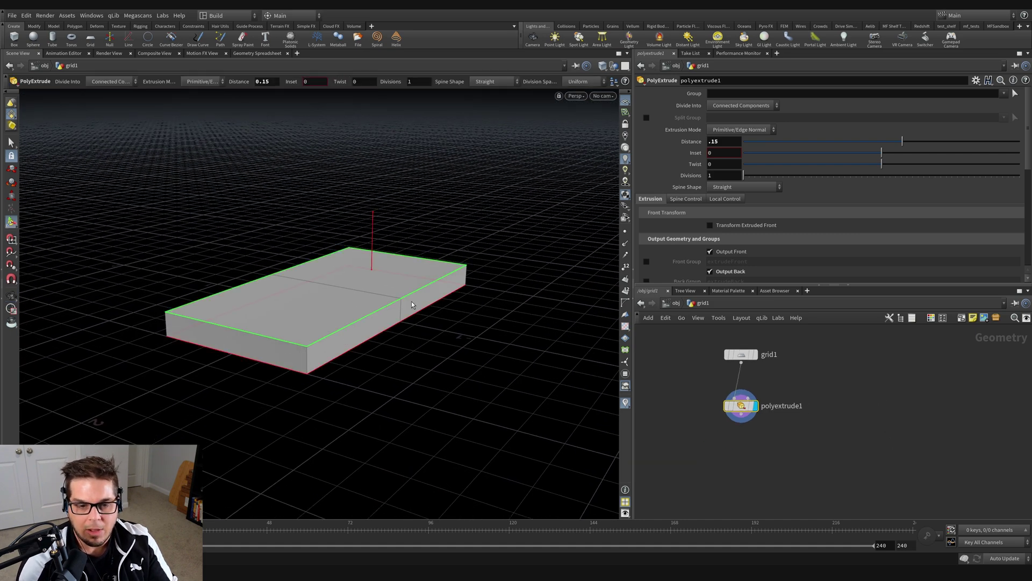
key(s)
key(Delete)
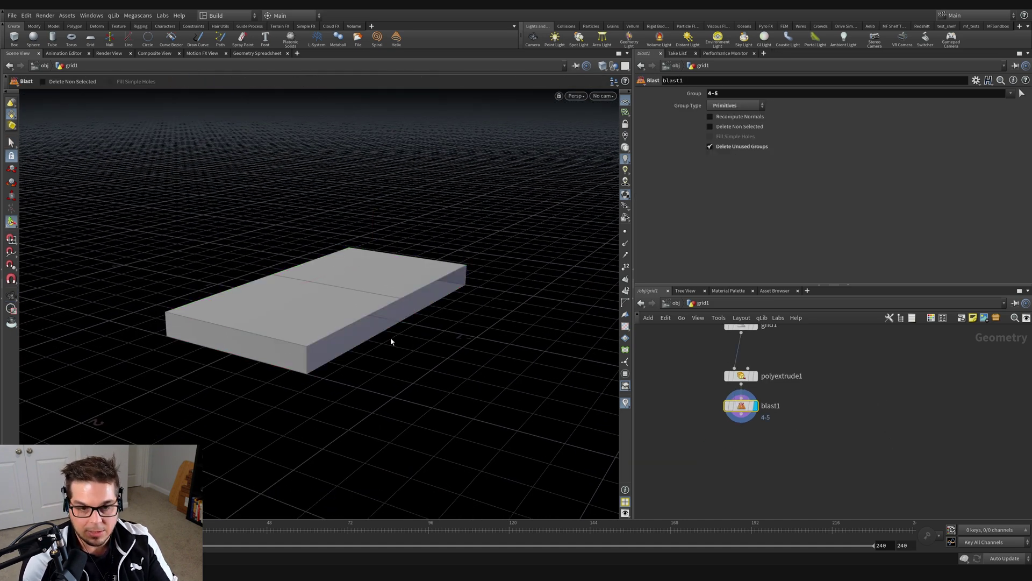
click(726, 126)
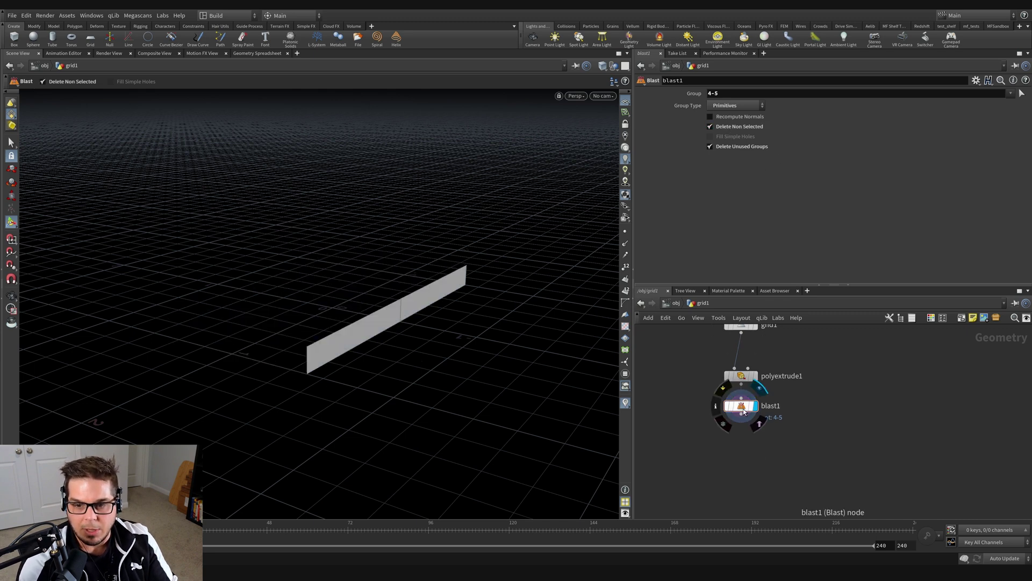
drag(742, 406, 742, 423)
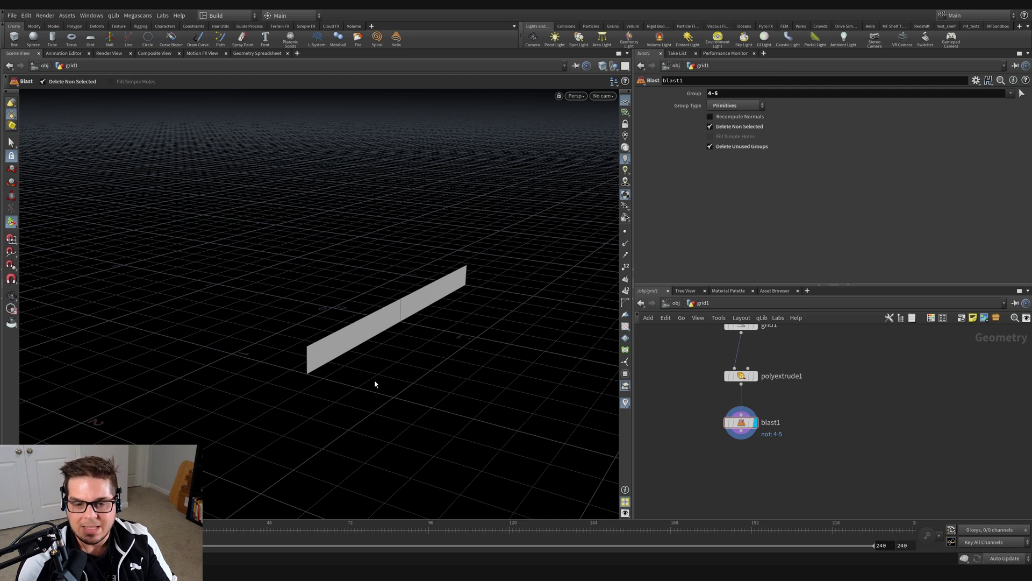
key(Delete)
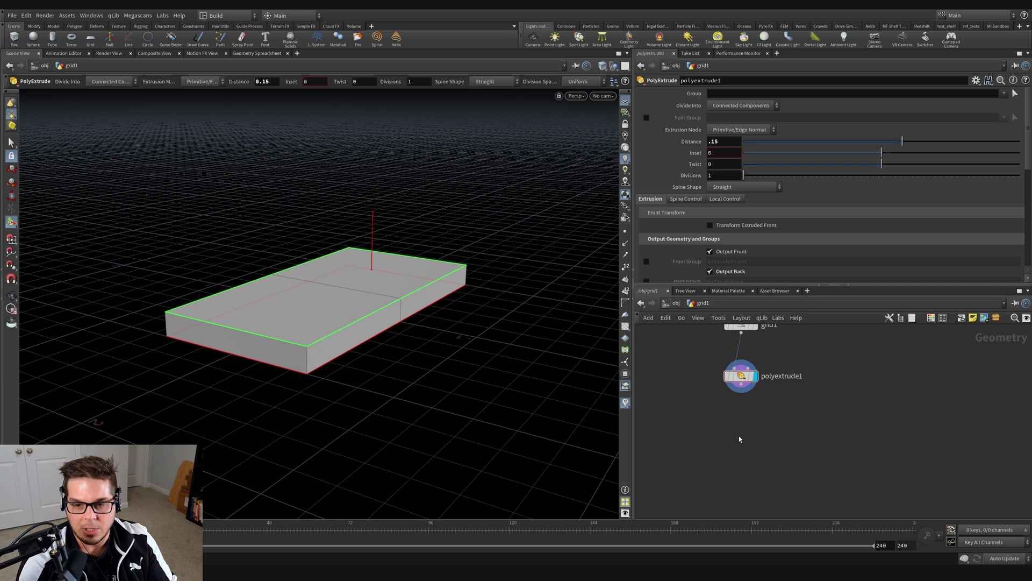
Step: Add a Group node fed by polyextrude1 and display it
key(Tab)
text(group)
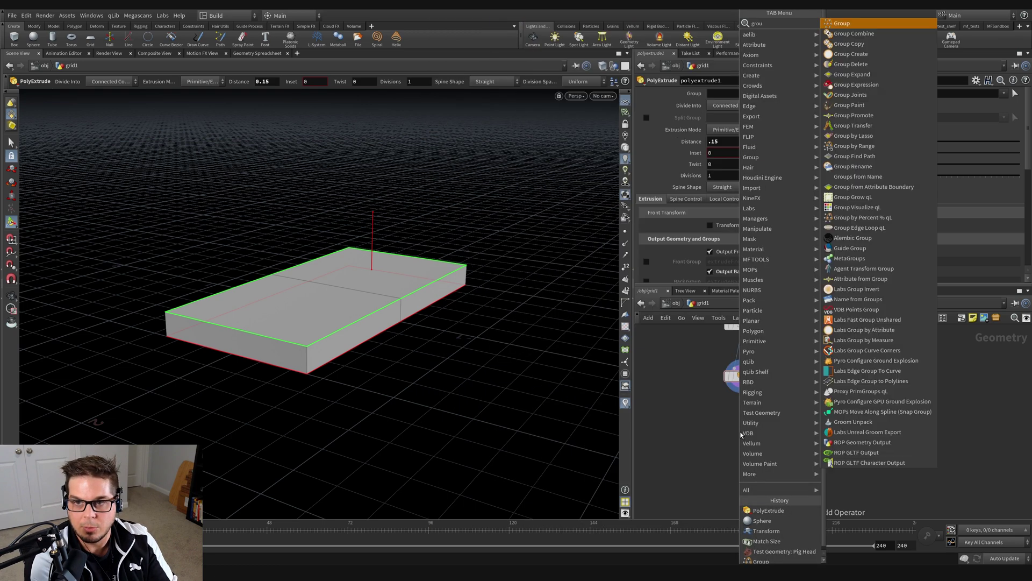
key(Return)
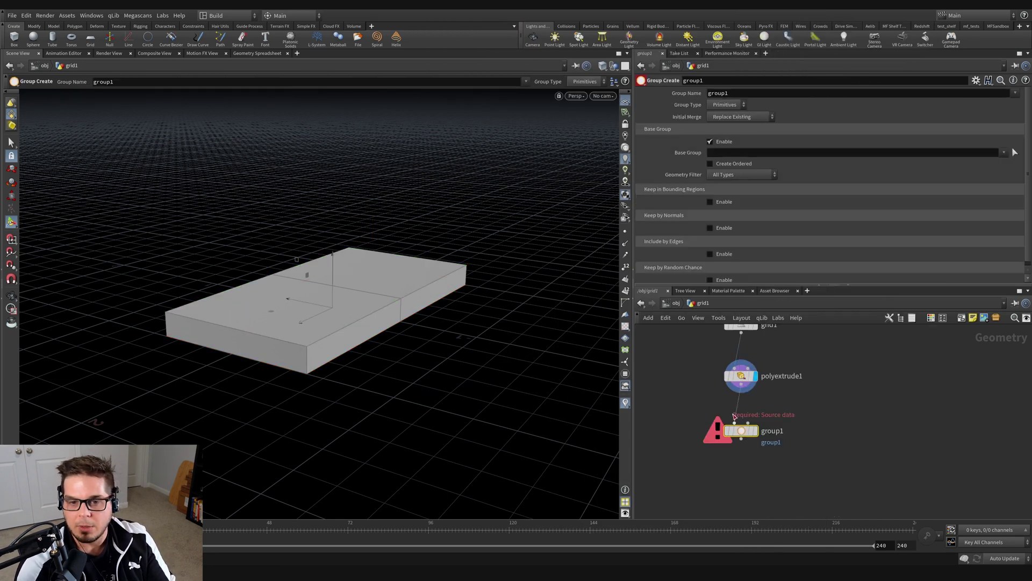
click(745, 433)
scroll(717, 164, down, 1)
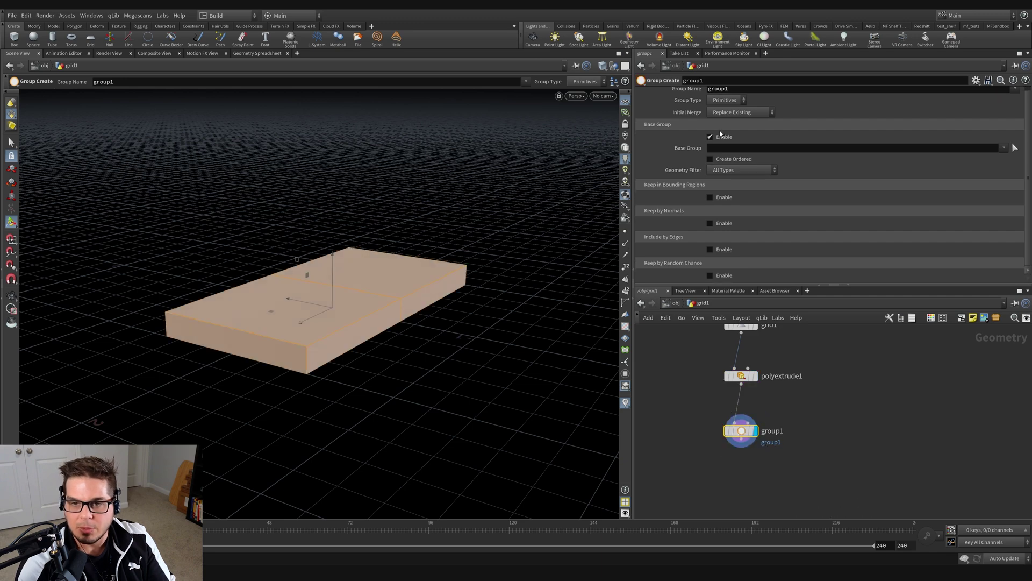
Step: Disable Base Group and keep primitives by normals, with direction 0, 0, -1 and a spread angle of 63.8, to group one long side
click(722, 138)
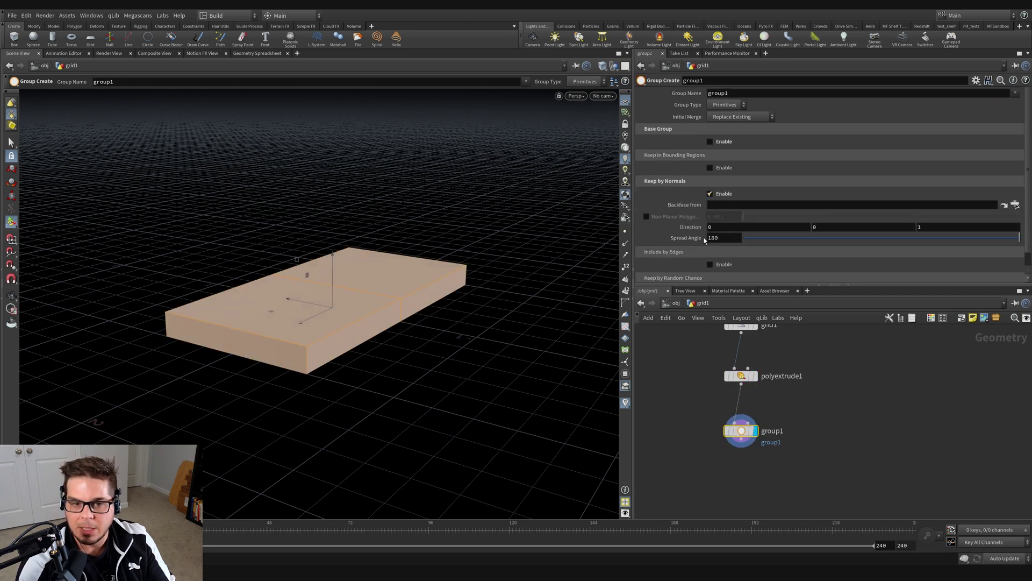
drag(925, 228, 871, 270)
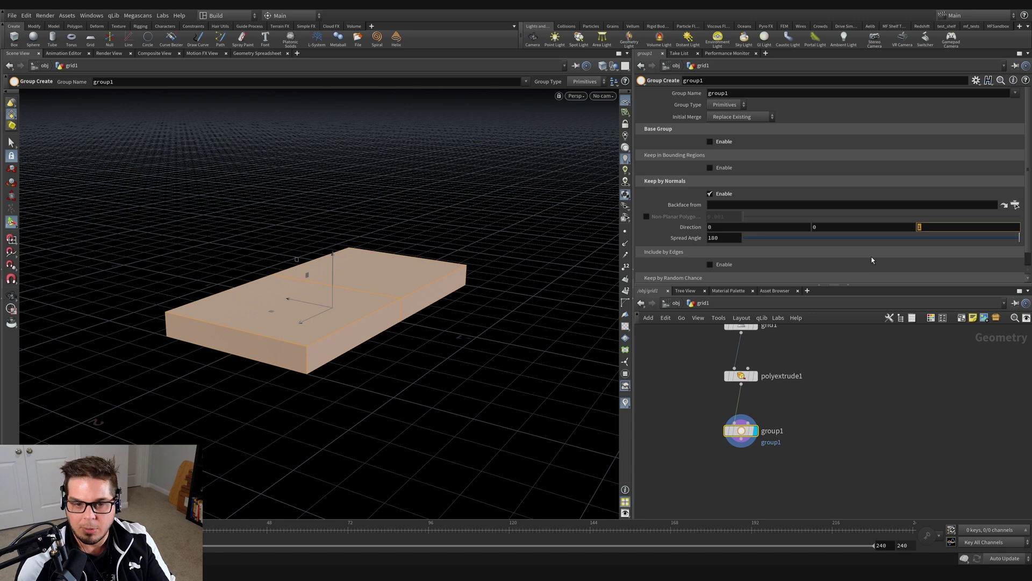
text(-1)
key(Return)
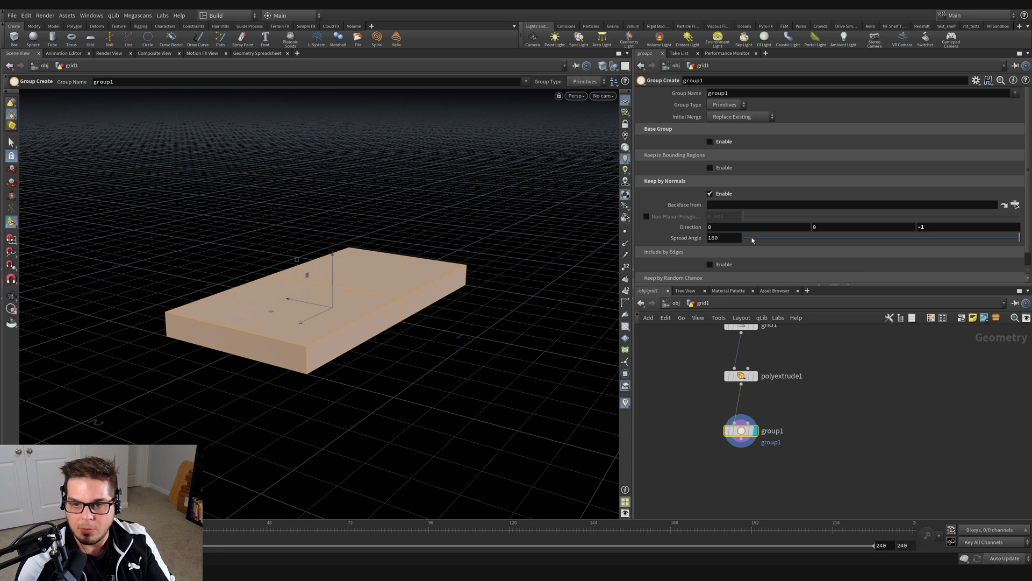
drag(845, 240, 841, 238)
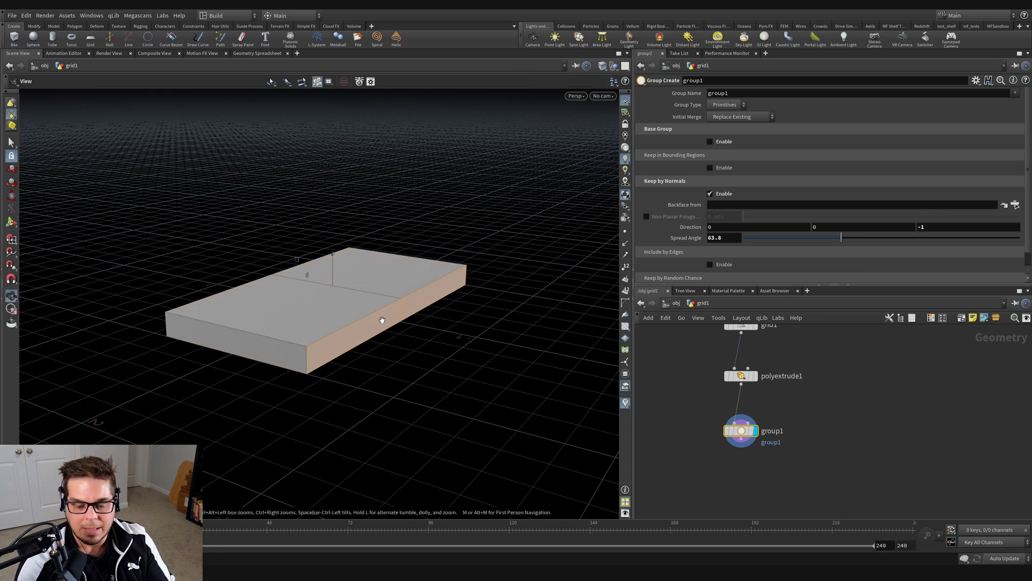
mouse_move(381, 320)
alt+mouse_down()
mouse_move(359, 320)
mouse_move(377, 314)
alt+mouse_up()
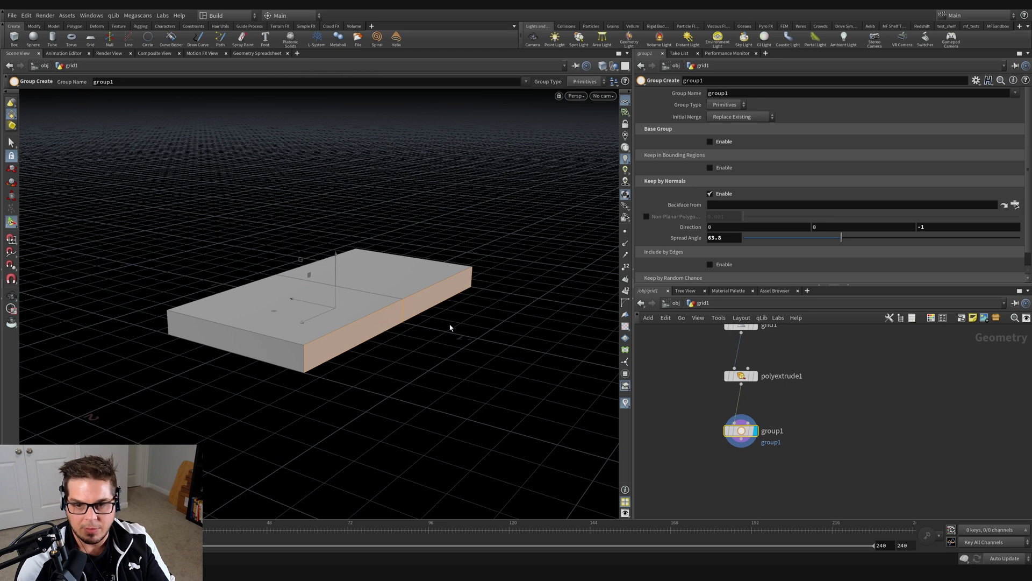
Step: Name the group of the slab's long side faces back
middle_drag(814, 468, 804, 454)
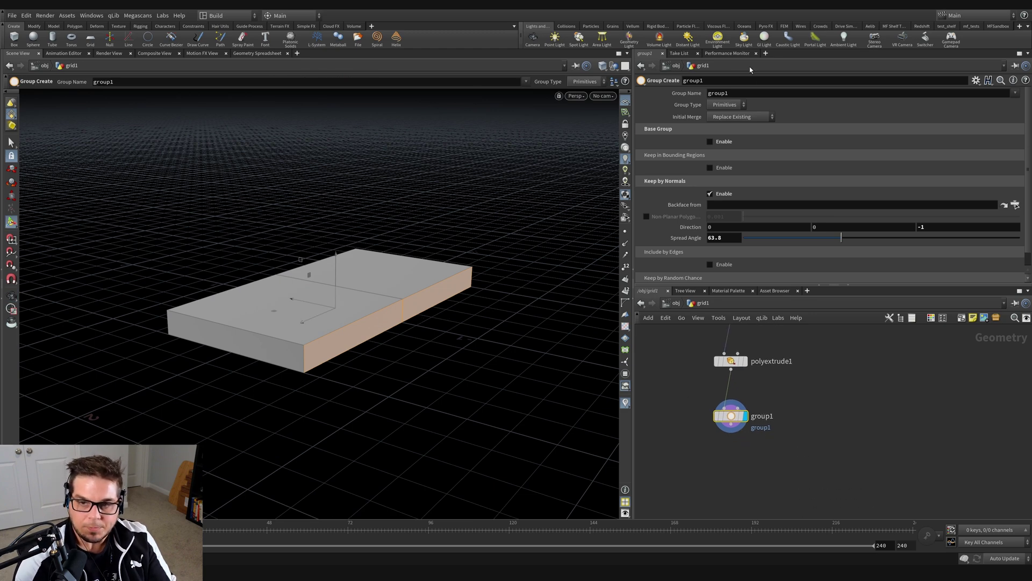
double_click(718, 93)
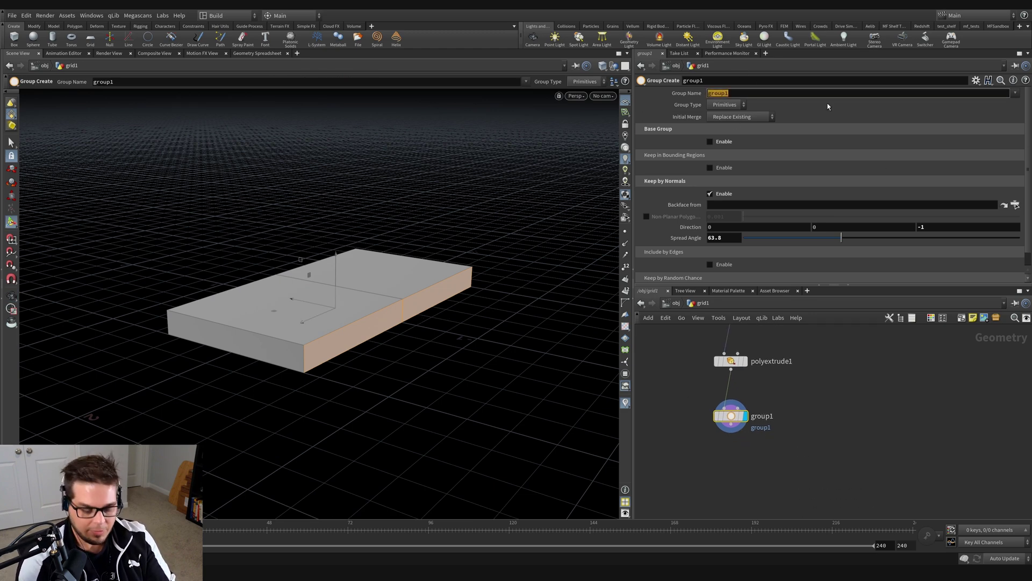
text(back)
key(Return)
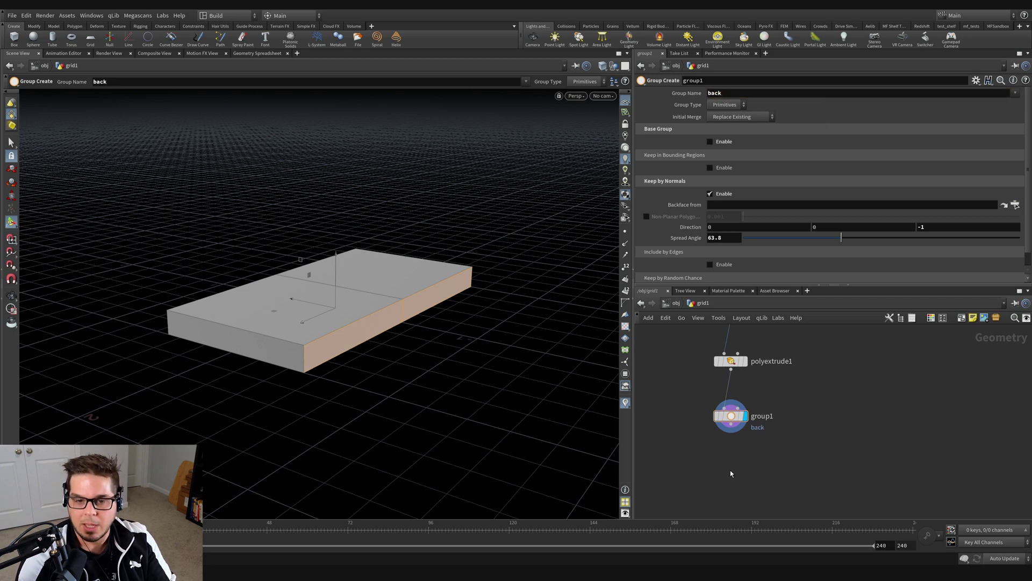
Step: Add a Blast node fed by group1 and display it
key(Tab)
text(bla)
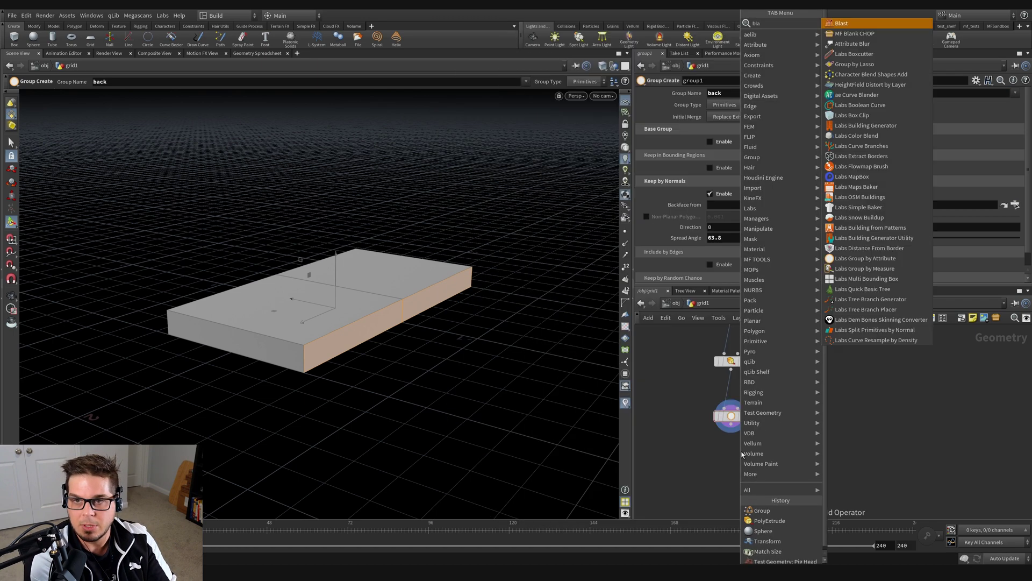
key(Return)
click(723, 457)
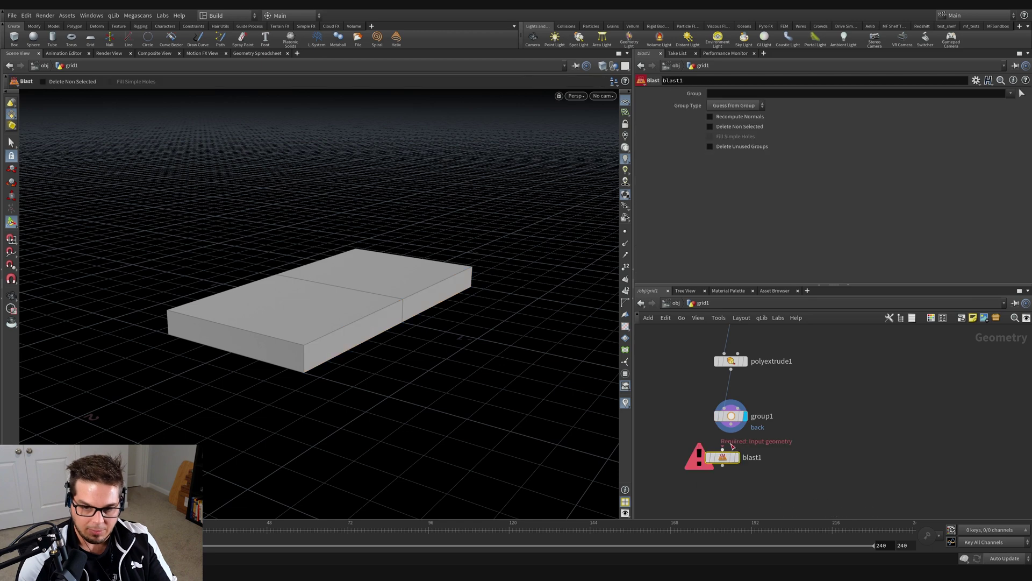
click(737, 457)
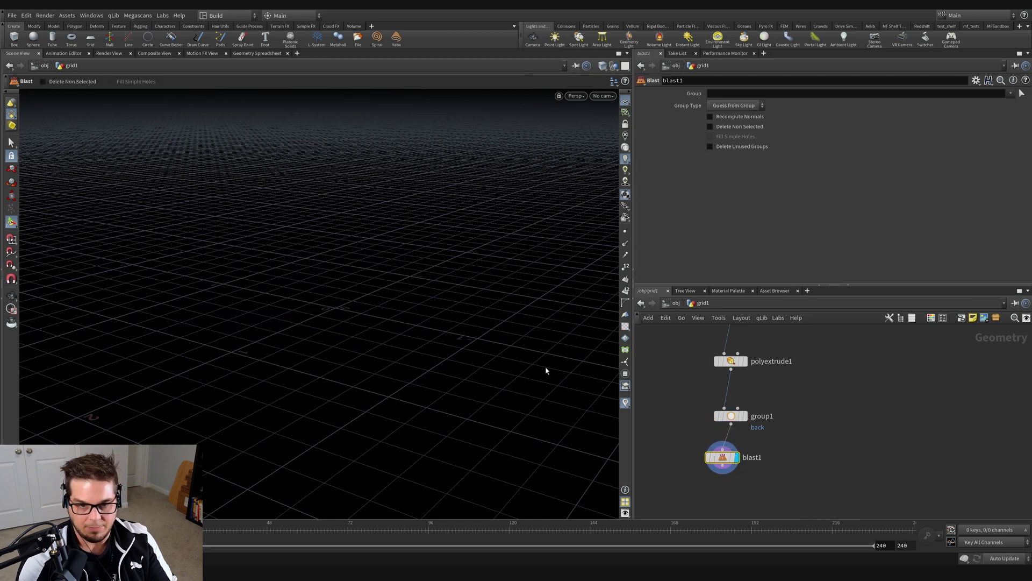
Step: Set the Blast to the back group with Delete Non Selected, and align polyextrude1, group1 and blast1 neatly in the network
click(1011, 93)
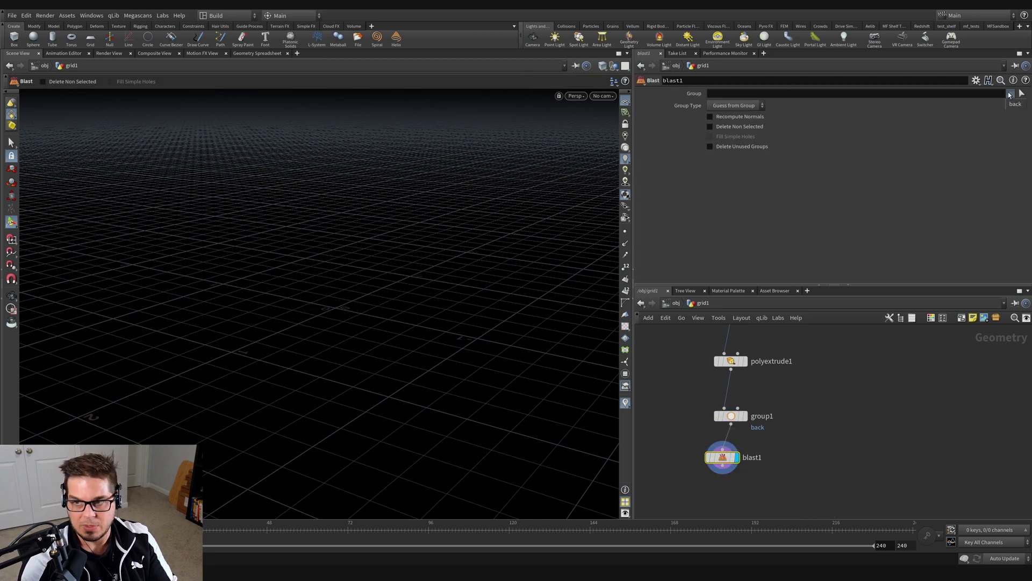
click(1016, 105)
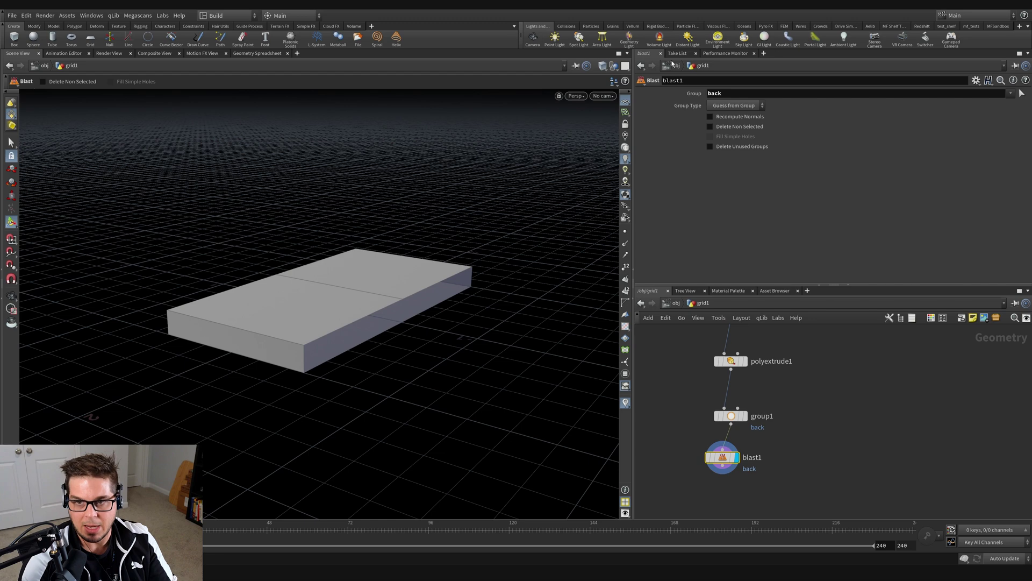
click(734, 128)
alt+drag(387, 258, 446, 311)
alt+middle_drag(443, 298, 432, 269)
drag(722, 506, 755, 350)
key(l)
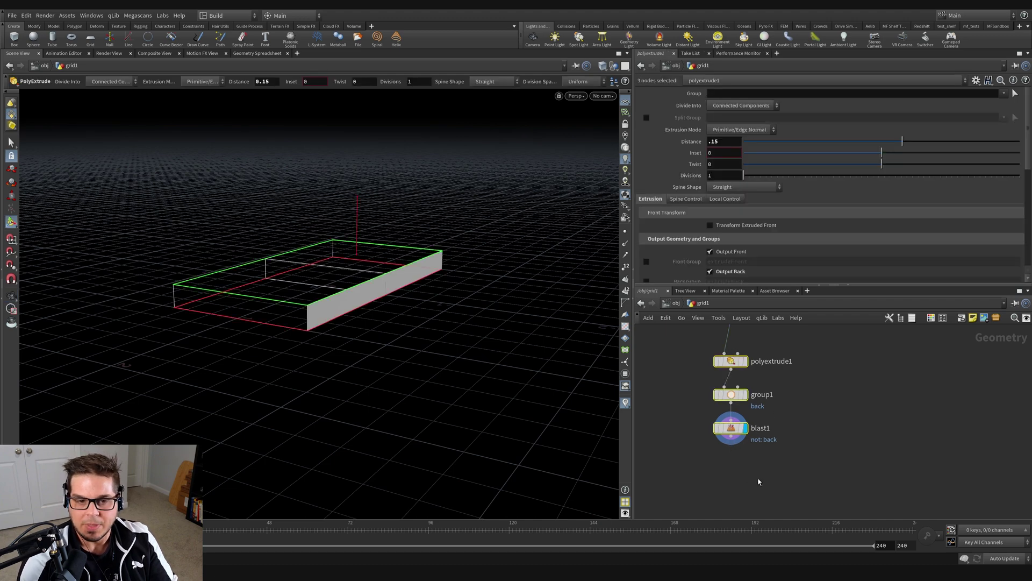
click(732, 479)
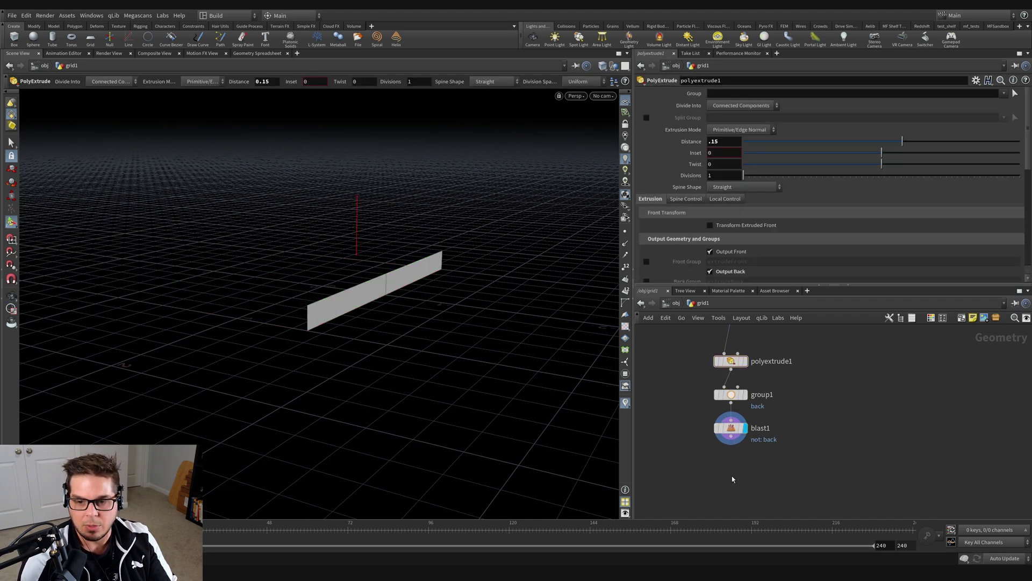
Step: Add a second PolyExtrude node fed by blast1 and display it
key(Tab)
text(polyex)
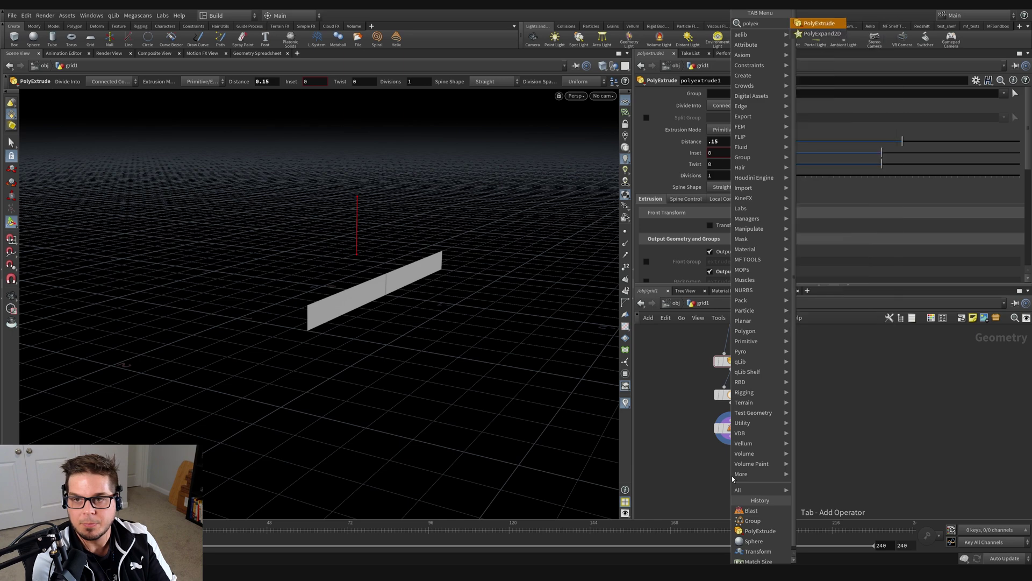
key(Return)
click(733, 478)
click(732, 437)
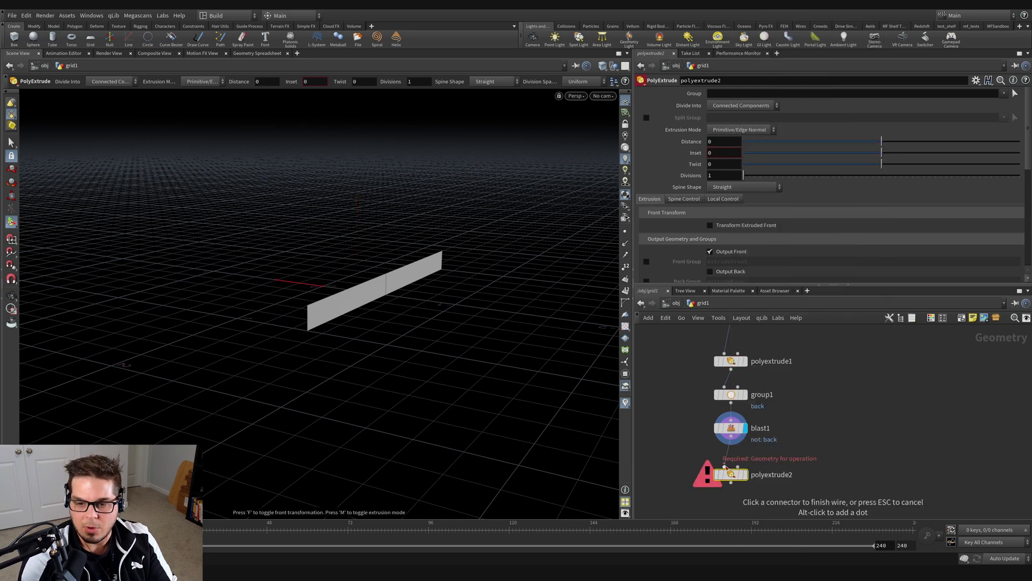
click(724, 466)
click(746, 475)
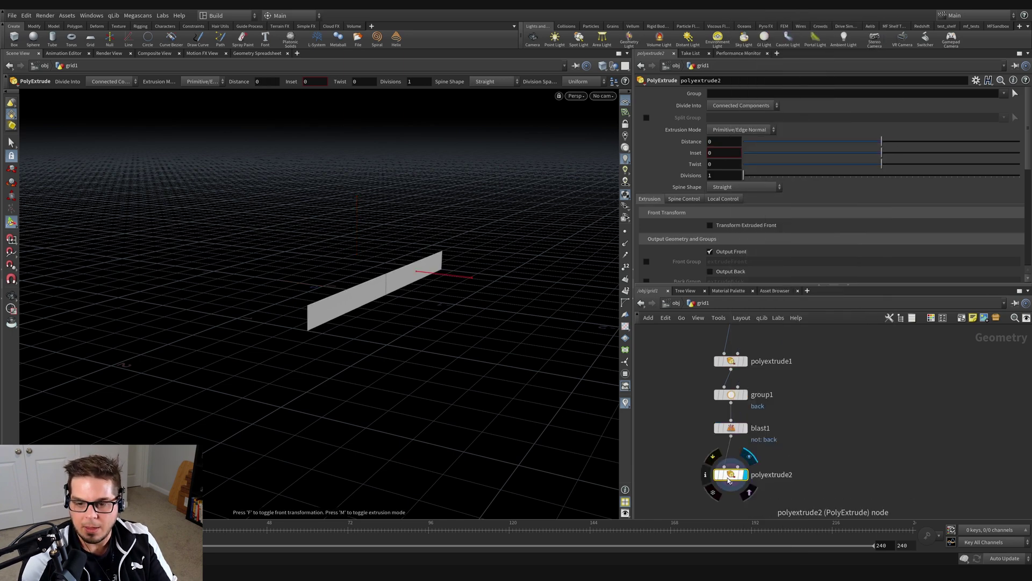
Step: Extrude the isolated back faces outward by about 0.16 and enable Output Back to close the strip's open side
drag(464, 278, 487, 280)
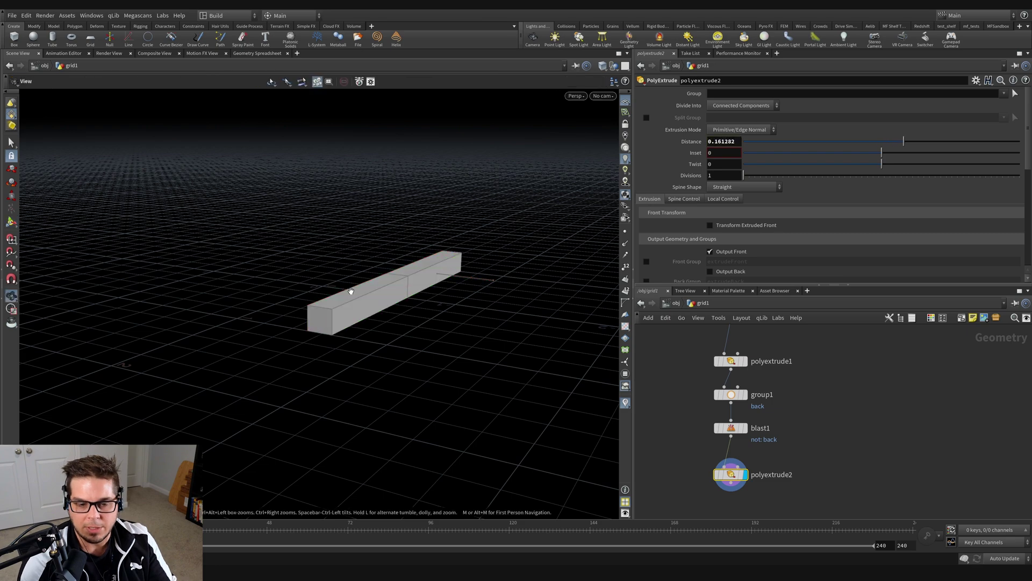
alt+drag(350, 291, 413, 294)
drag(385, 245, 411, 291)
alt+middle_drag(406, 328, 462, 362)
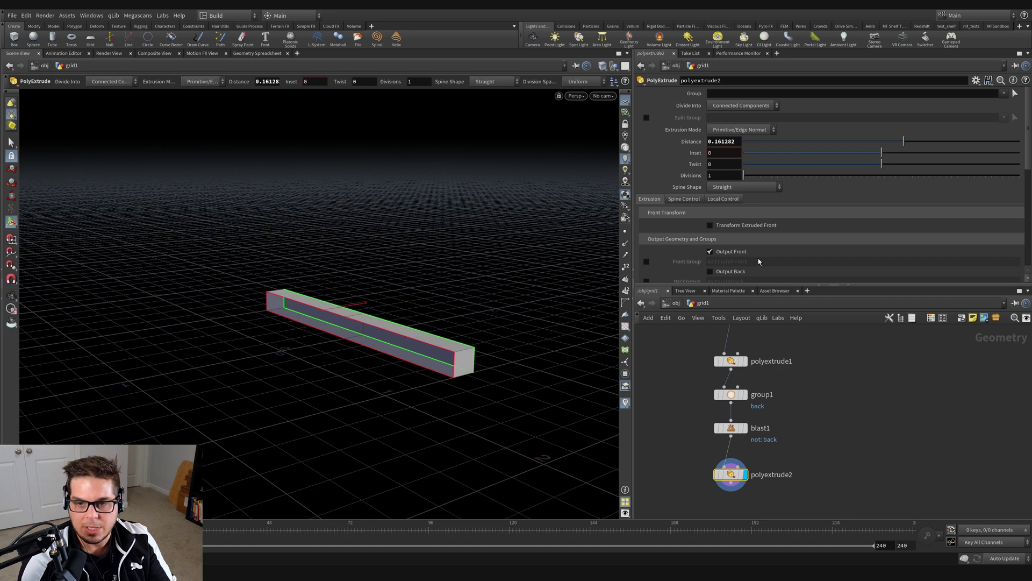
scroll(685, 240, down, 2)
click(710, 238)
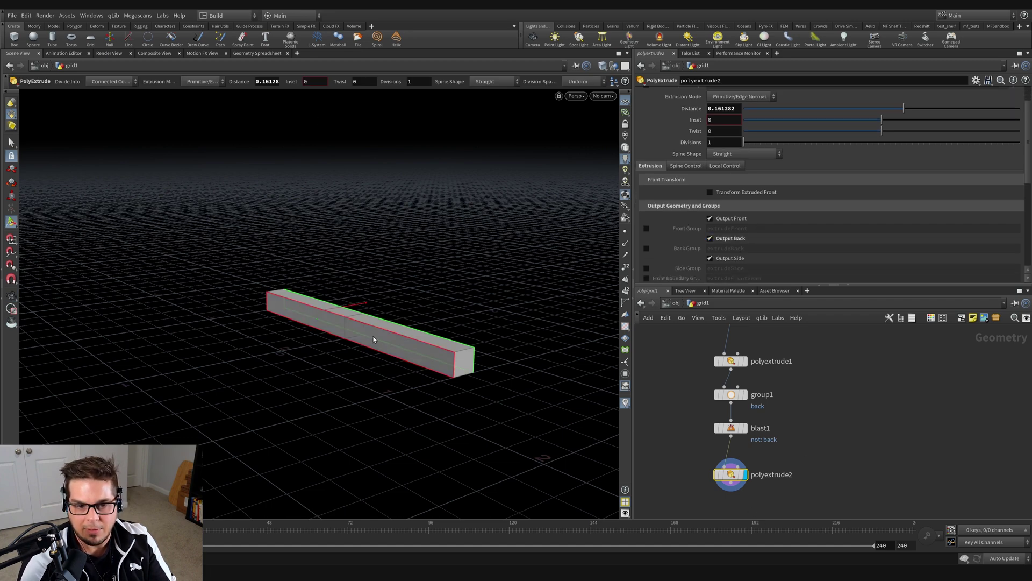
Step: Add a Group node fed by polyextrude2 and display it
scroll(715, 430, down, 2)
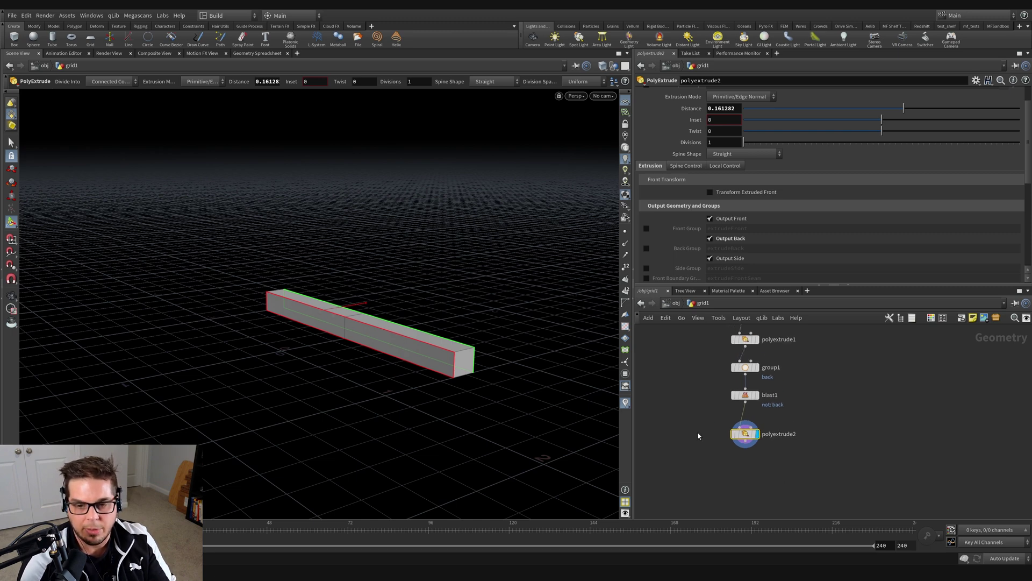
key(Tab)
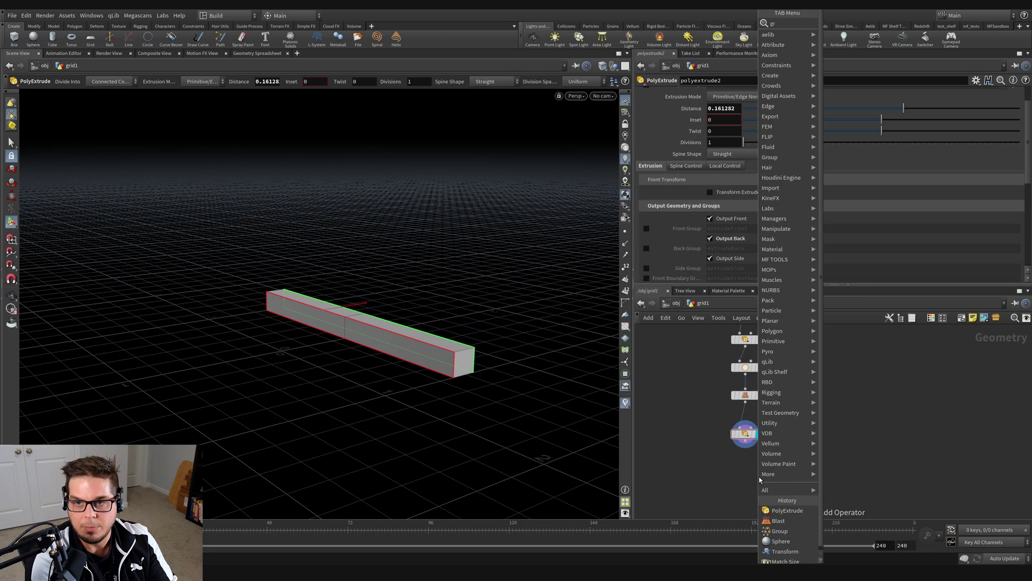
text(group)
key(Return)
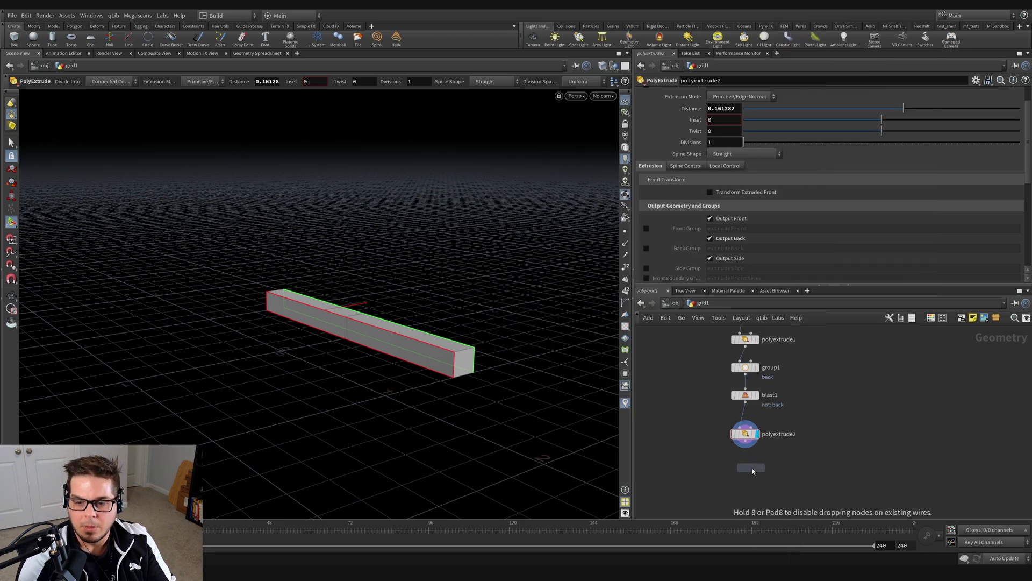
click(749, 466)
click(747, 458)
click(745, 442)
click(760, 466)
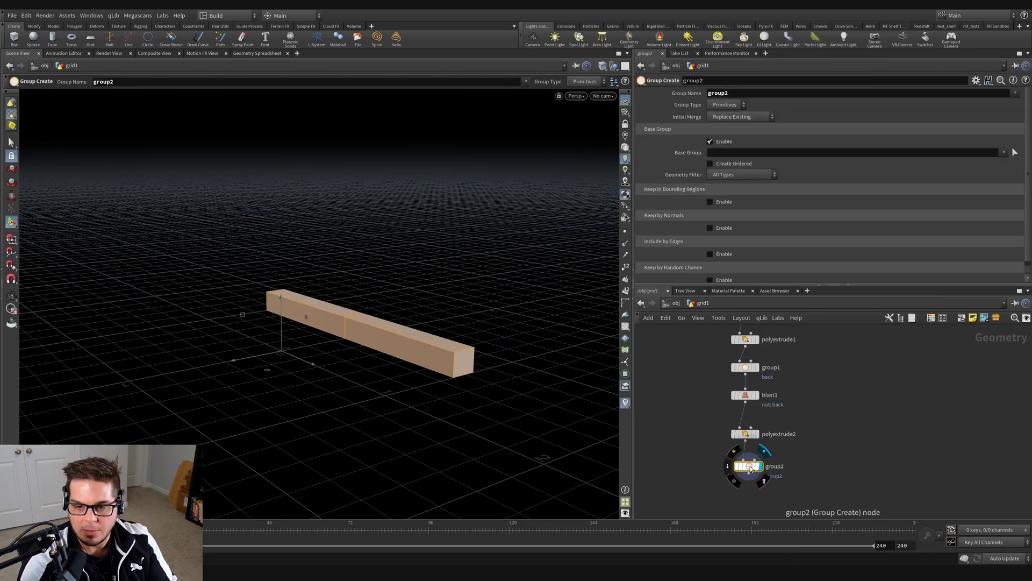
Step: Disable Base Group and keep primitives by normals, with direction 0, 1, 0 and a spread angle of 62.9, to group the strip's top faces
click(710, 142)
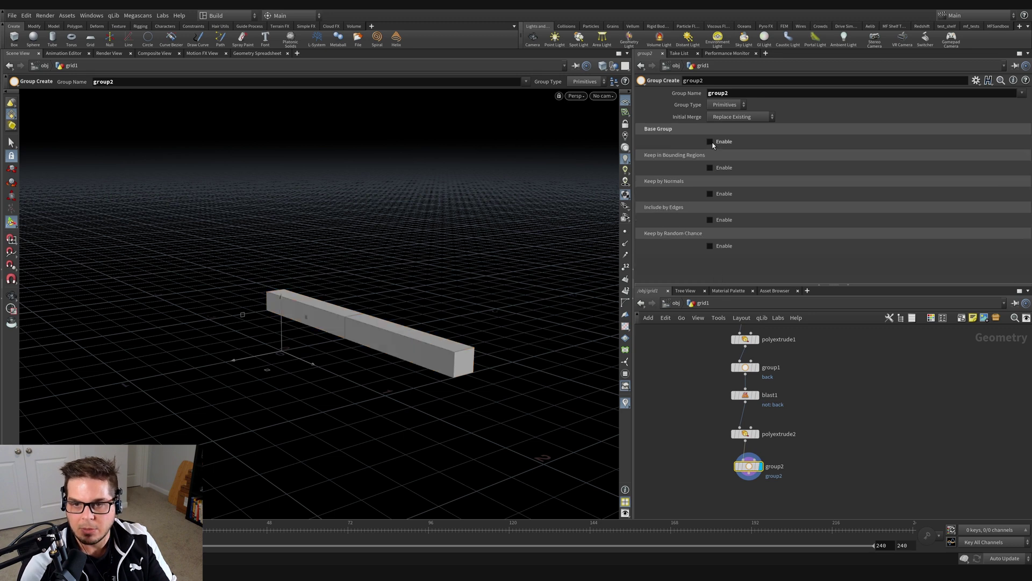
click(710, 194)
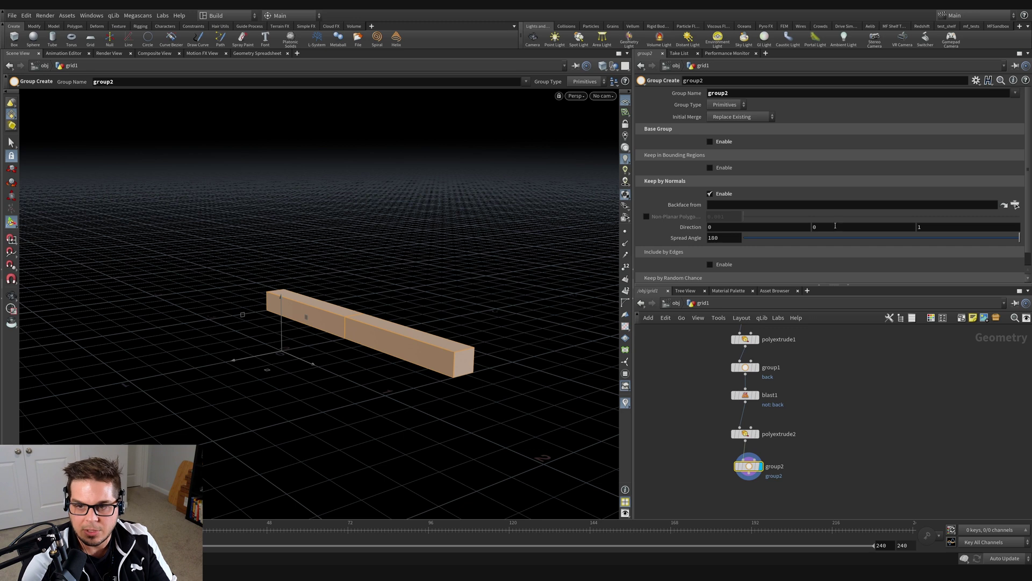
drag(728, 228, 662, 230)
key(Tab)
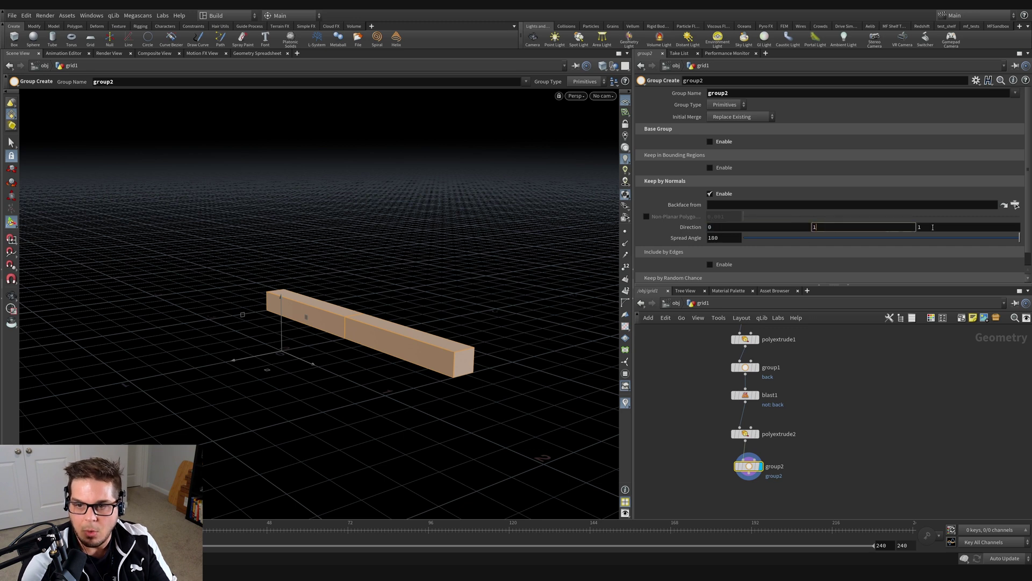
key(Tab)
key(Return)
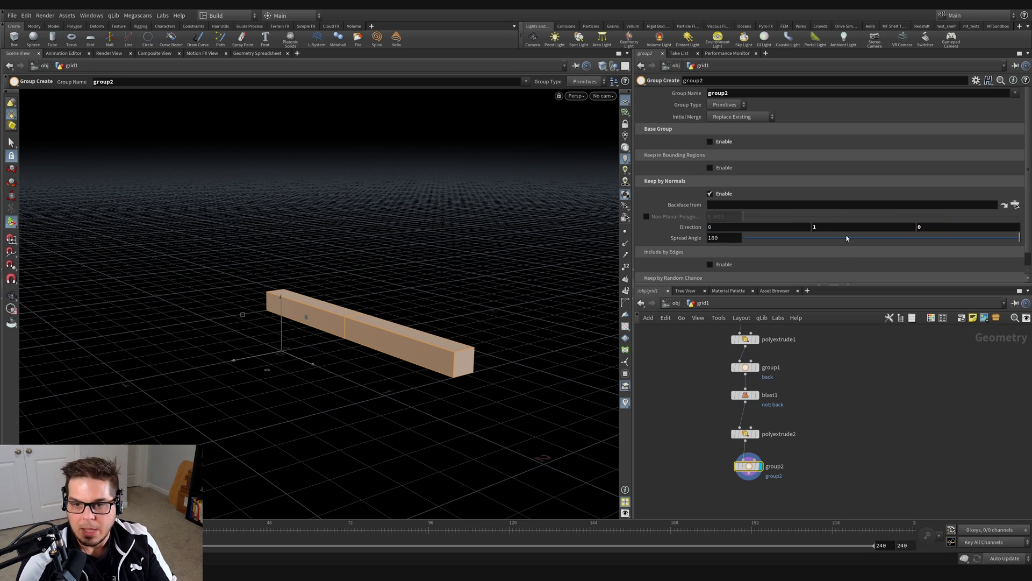
click(839, 237)
mouse_move(368, 340)
alt+mouse_down()
mouse_move(239, 330)
mouse_move(399, 332)
mouse_move(377, 347)
alt+mouse_up()
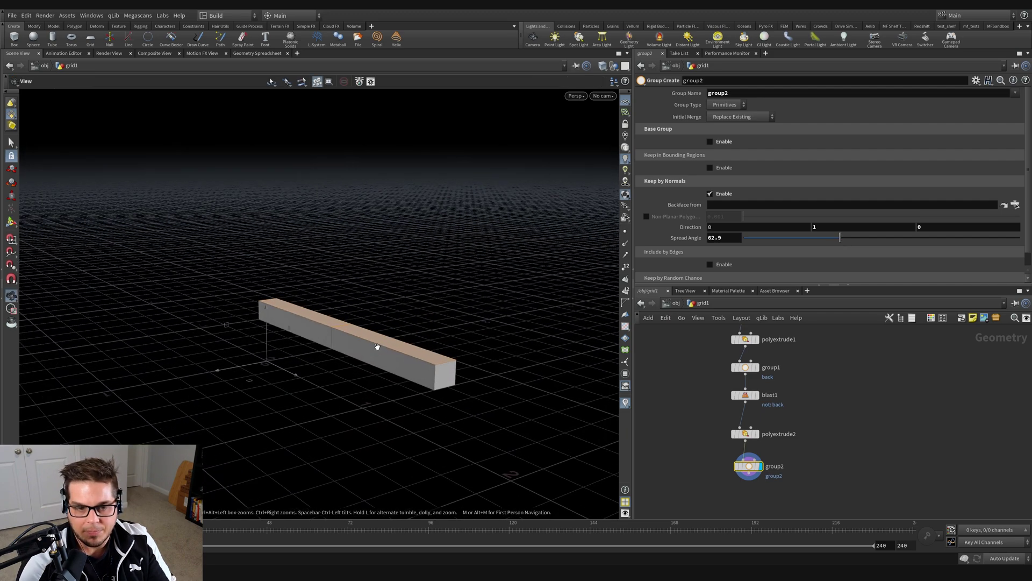
Step: Name the group of the strip's top faces back_top
middle_drag(825, 466, 820, 451)
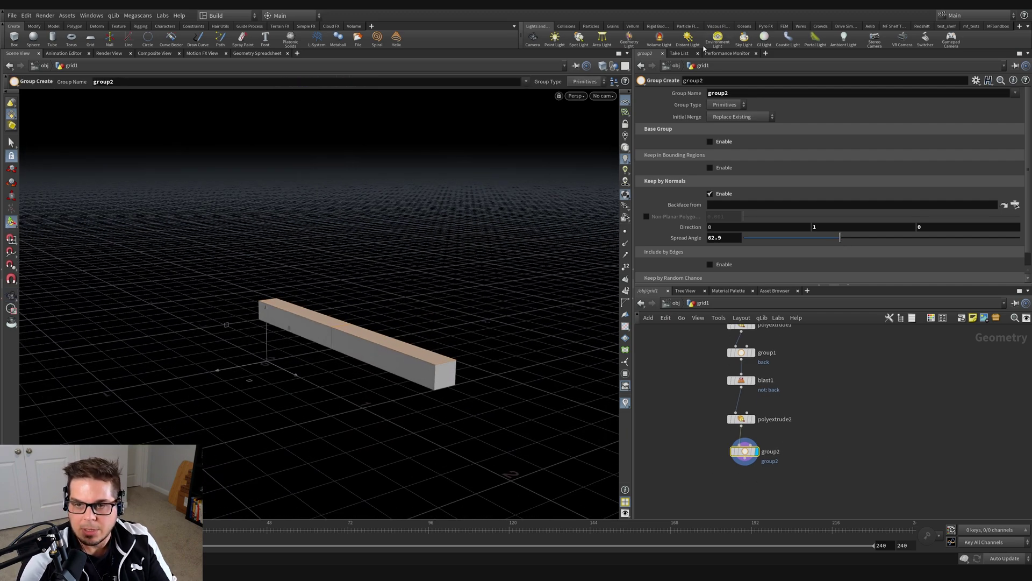
double_click(747, 92)
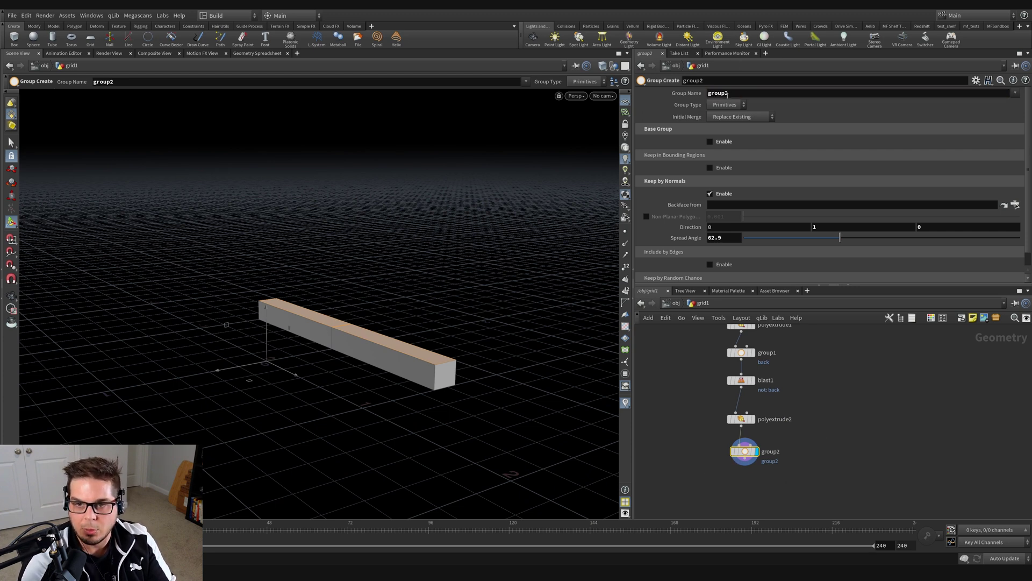
text(back_)
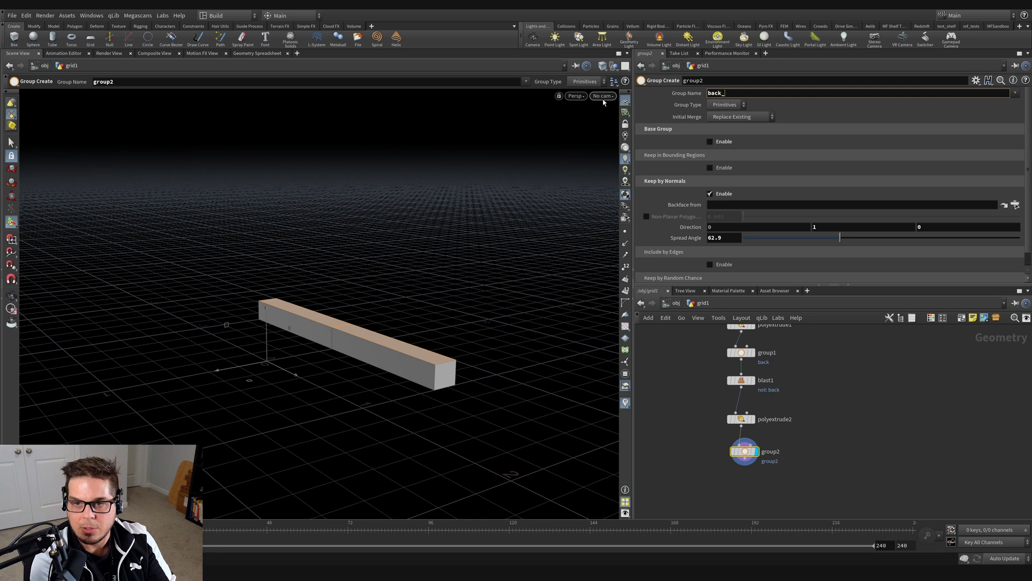
text(trop)
key(Return)
key(Return)
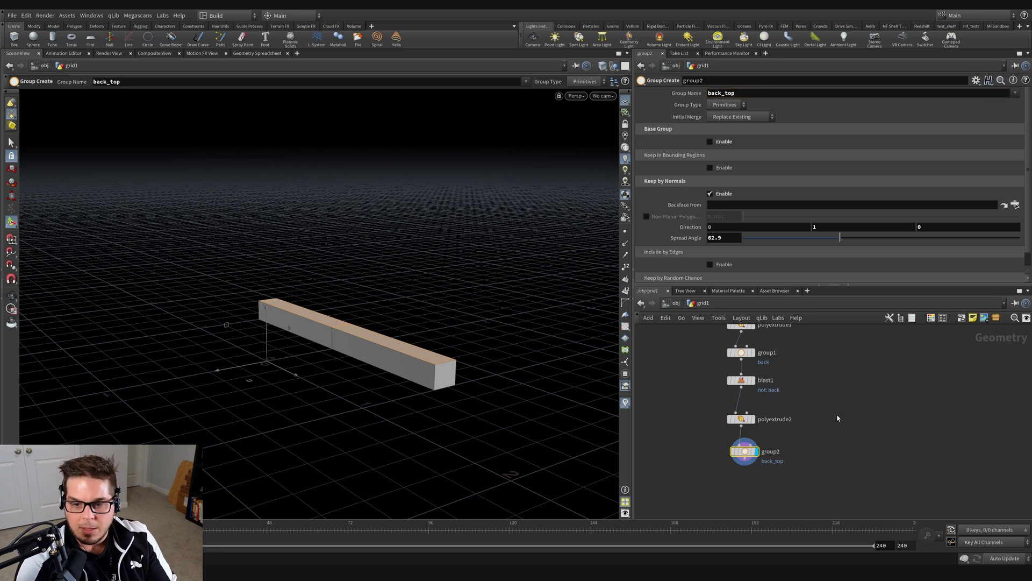
Step: Add a Transform node fed by group2 and display it
key(Tab)
text(trans)
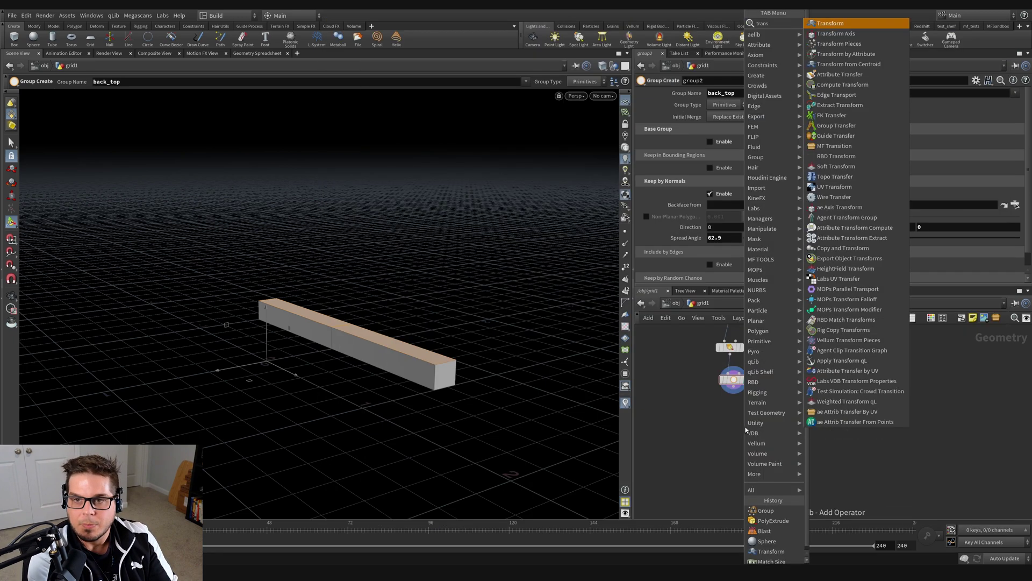
key(Return)
click(739, 421)
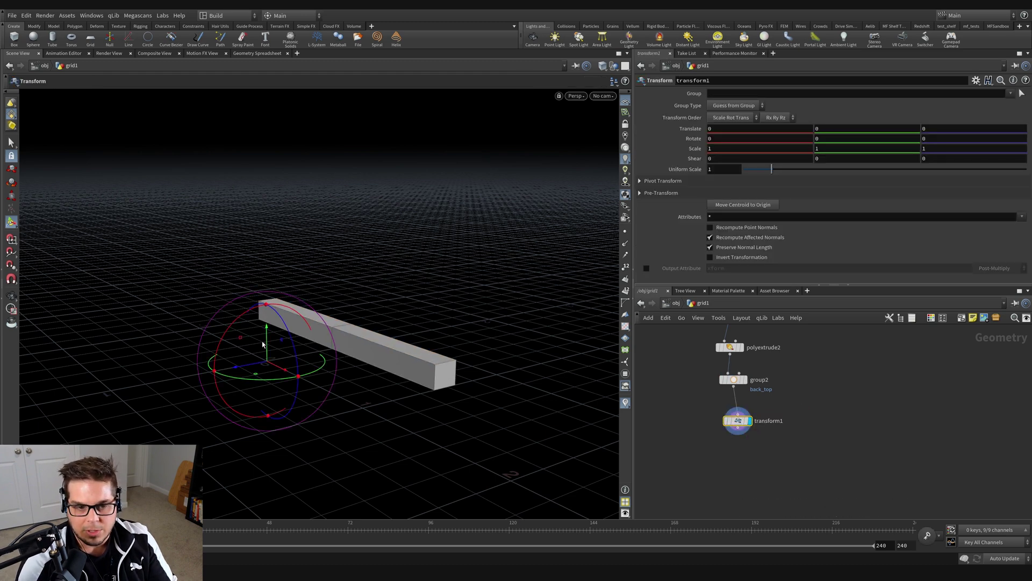
Step: Restrict the Transform to the back_top group and raise those faces by about 0.565 in Y to make a tall back panel
drag(262, 344, 263, 259)
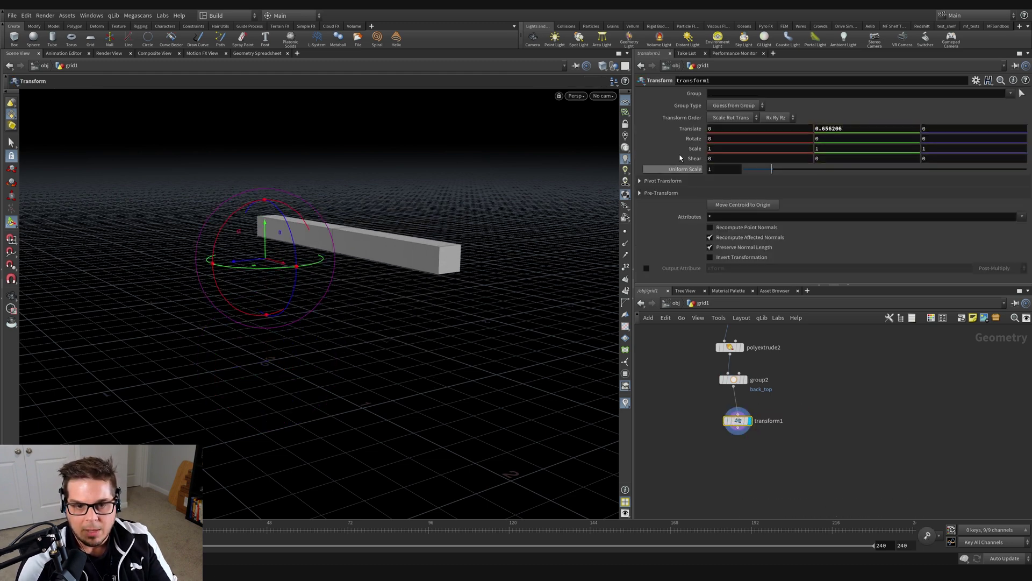
click(1011, 93)
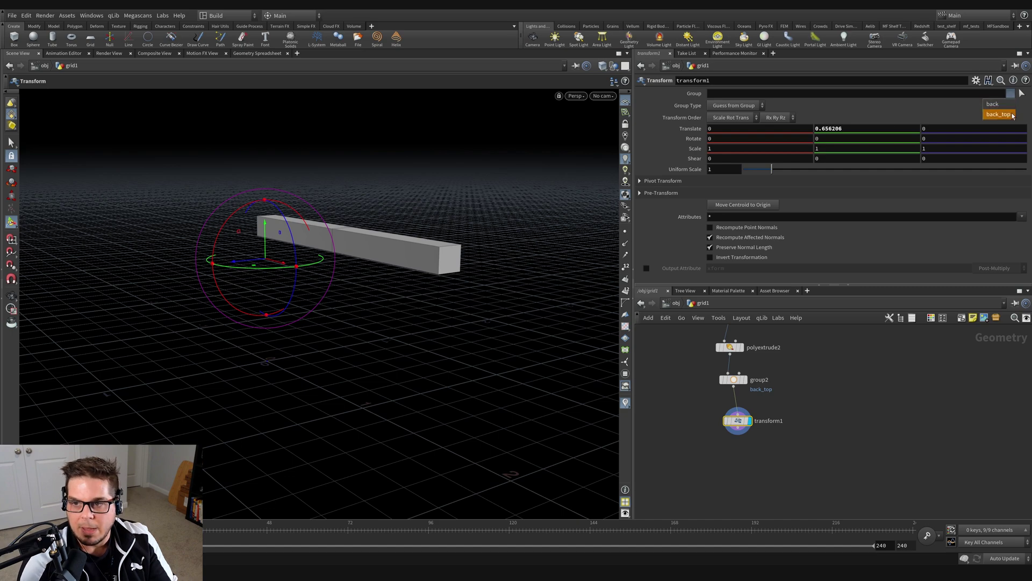
click(1001, 108)
mouse_move(332, 232)
alt+mouse_down()
mouse_move(248, 246)
mouse_move(329, 243)
alt+mouse_up()
mouse_move(268, 252)
mouse_down()
mouse_move(266, 302)
mouse_move(270, 246)
mouse_up()
Step: Frame the whole node chain and enlarge the network editor's height
key(h)
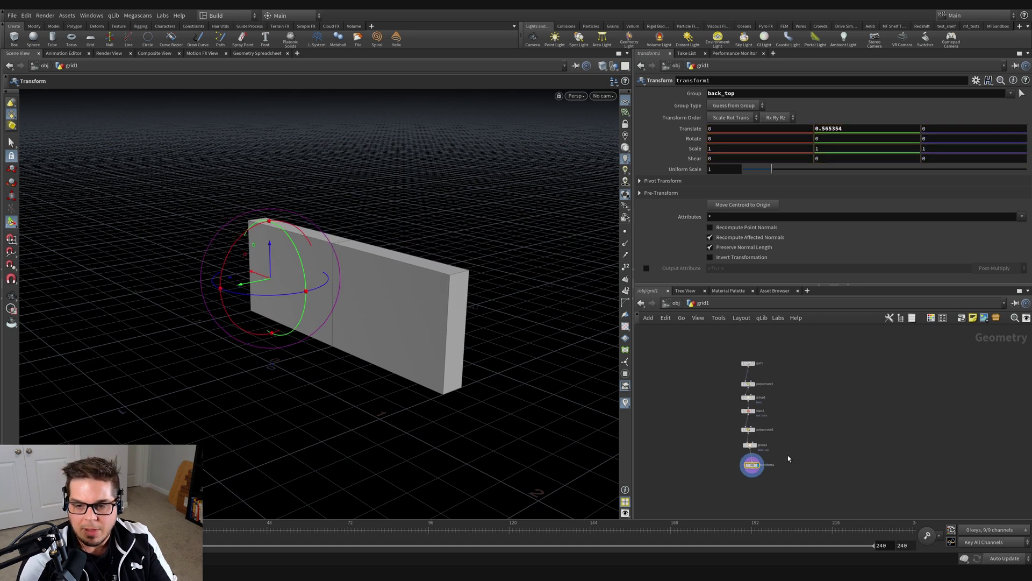
drag(773, 285, 773, 236)
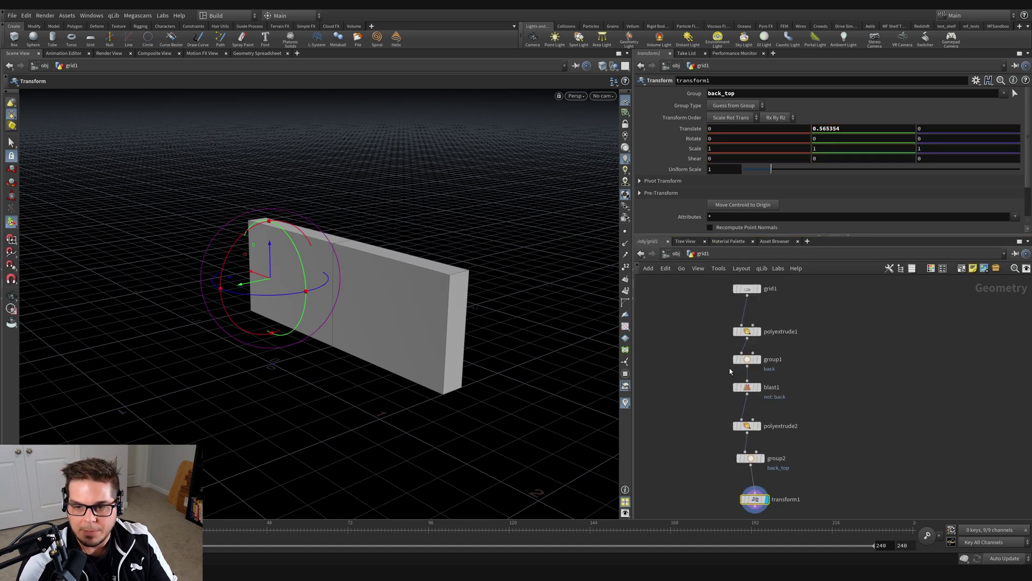
Step: Move the five nodes from group1 to transform1 aside and lay them out as an aligned branch off polyextrude1
mouse_move(741, 346)
middle_drag(849, 404, 834, 382)
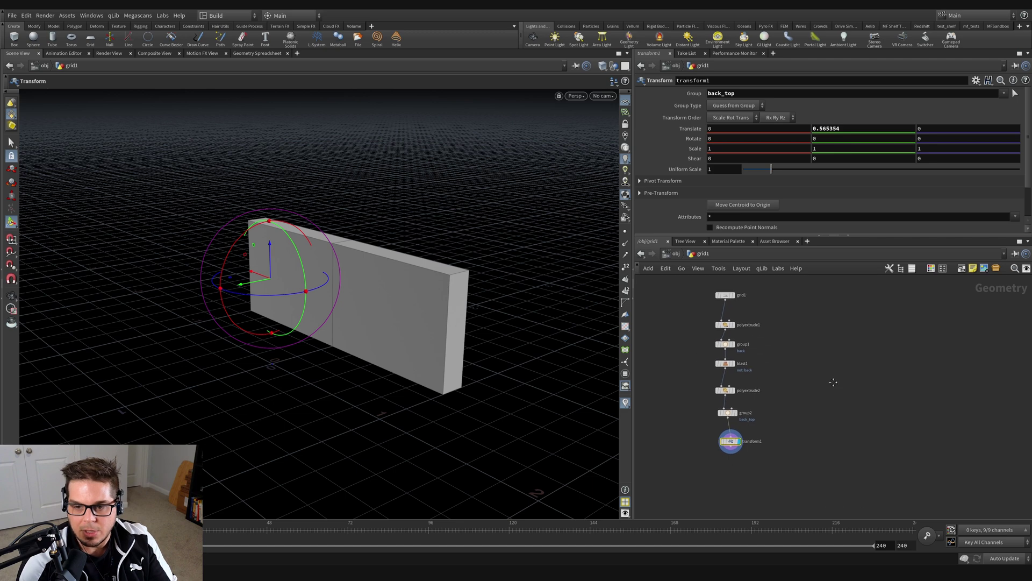
drag(701, 338, 784, 348)
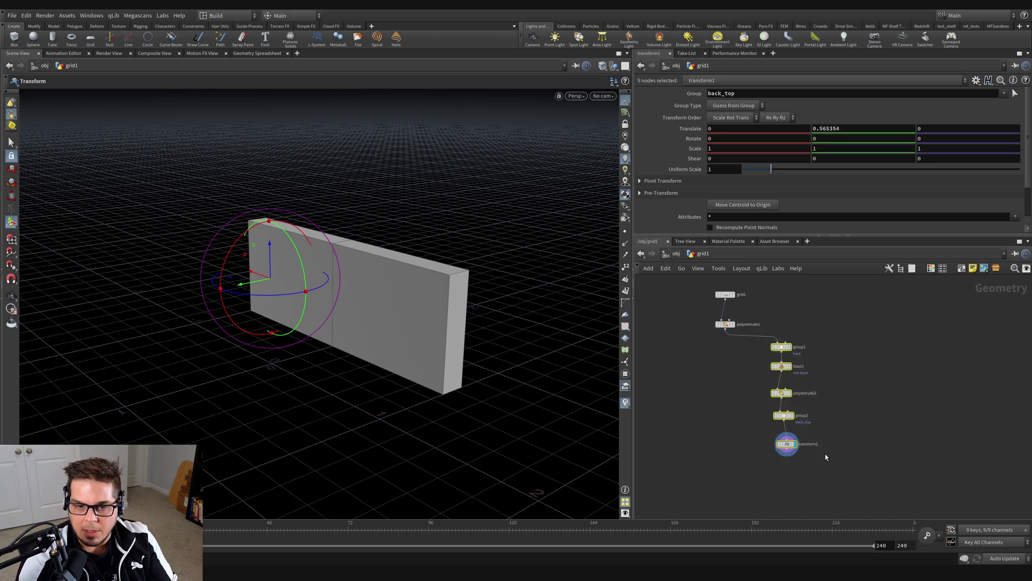
key(l)
click(781, 346)
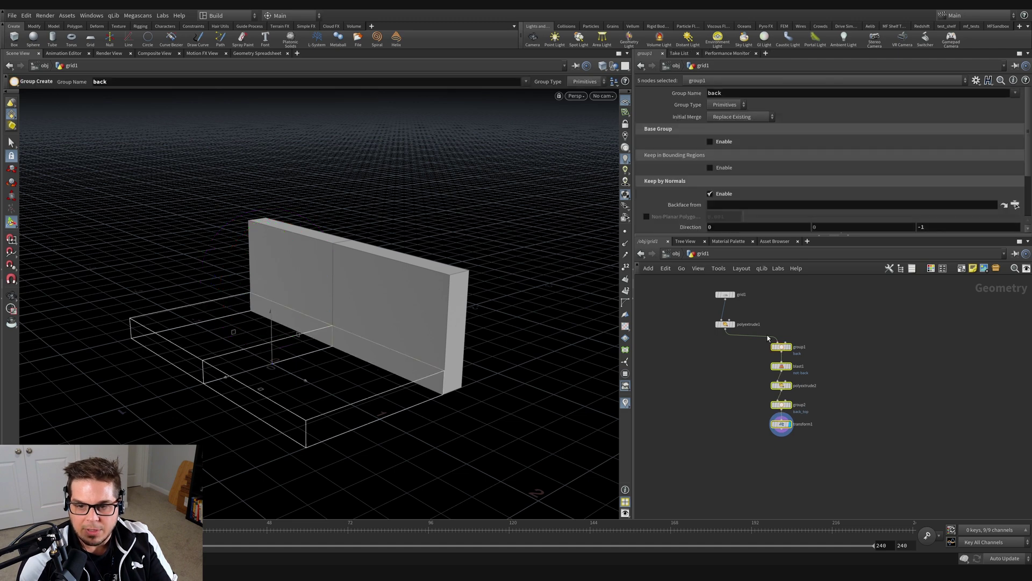
Step: Display polyextrude1 and place a Merge node below the two branches
click(733, 325)
click(726, 325)
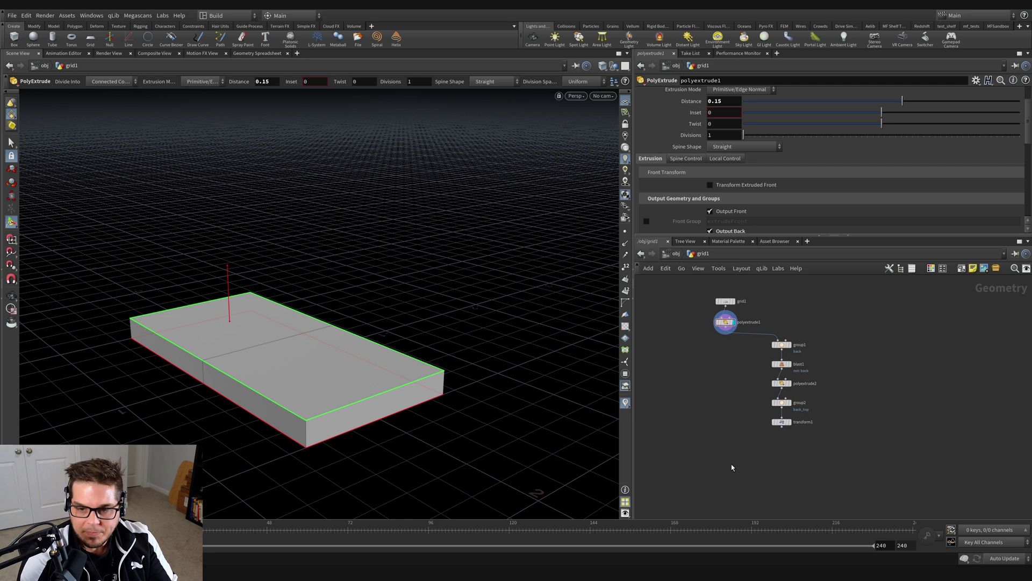
key(Tab)
text(merge)
key(Return)
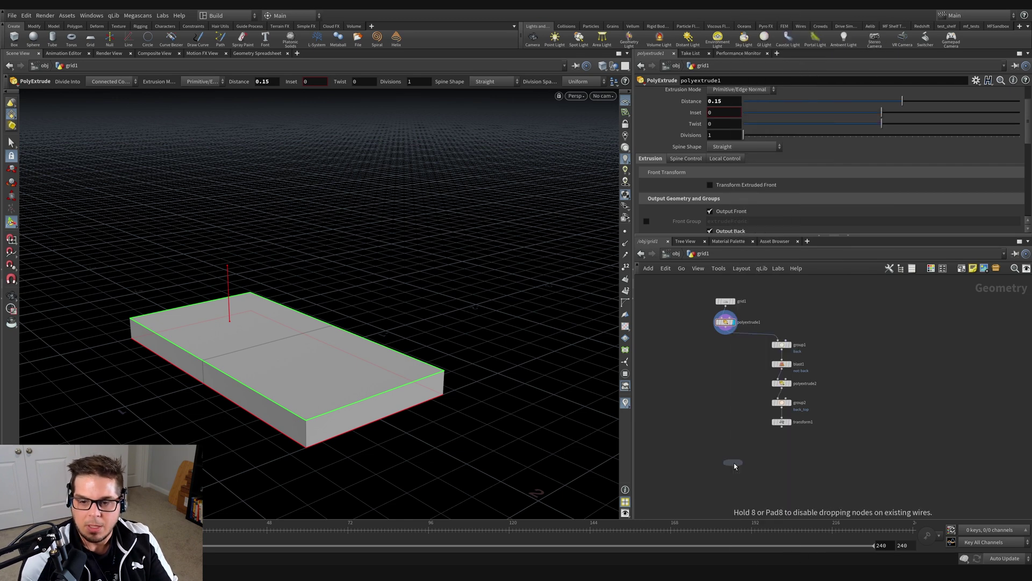
click(734, 463)
Step: Wire polyextrude1 and transform1 into the Merge node and display the merged slab and back panel
drag(726, 335, 735, 459)
click(735, 460)
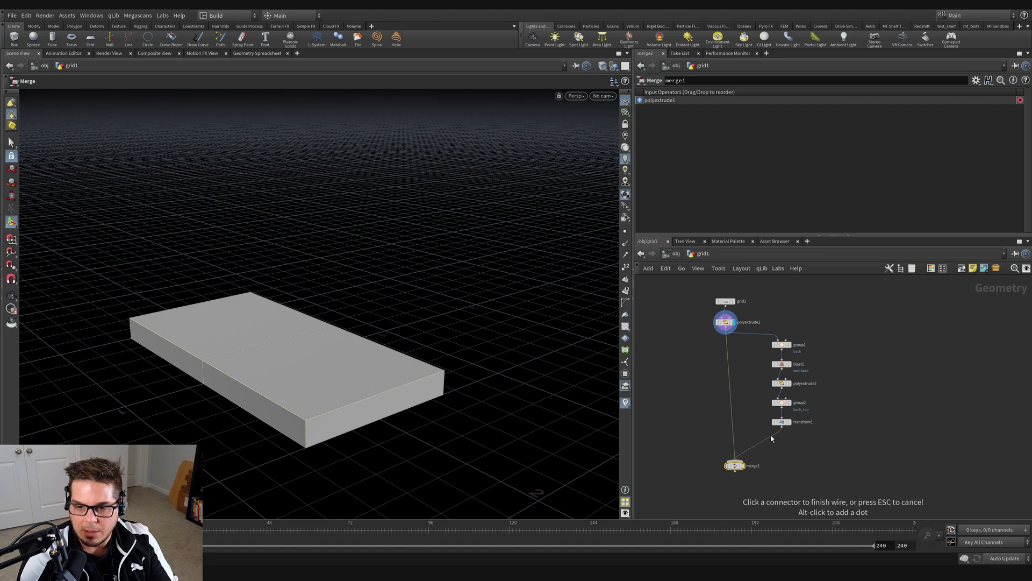
click(783, 424)
click(746, 465)
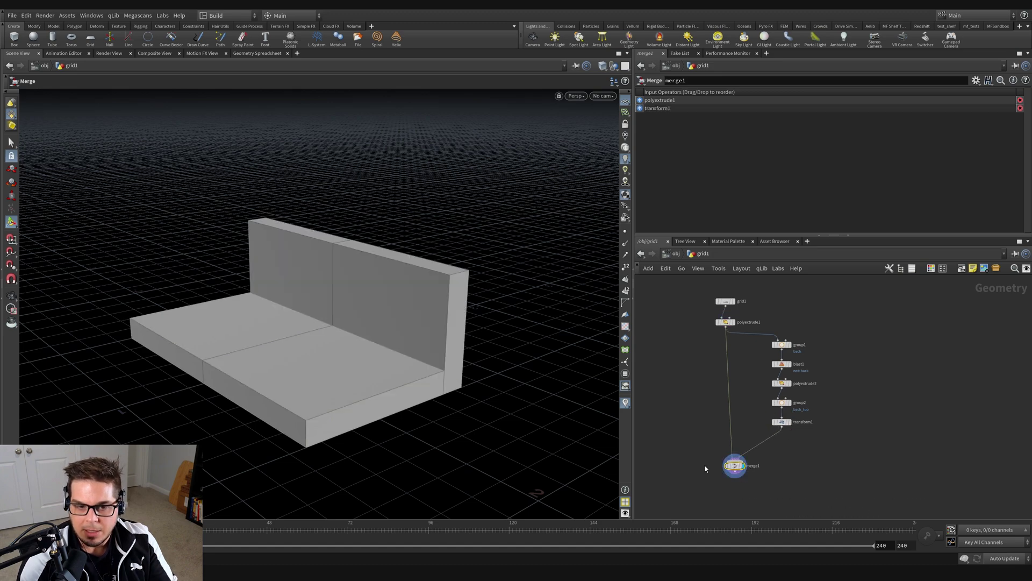
drag(314, 318, 339, 322)
click(736, 468)
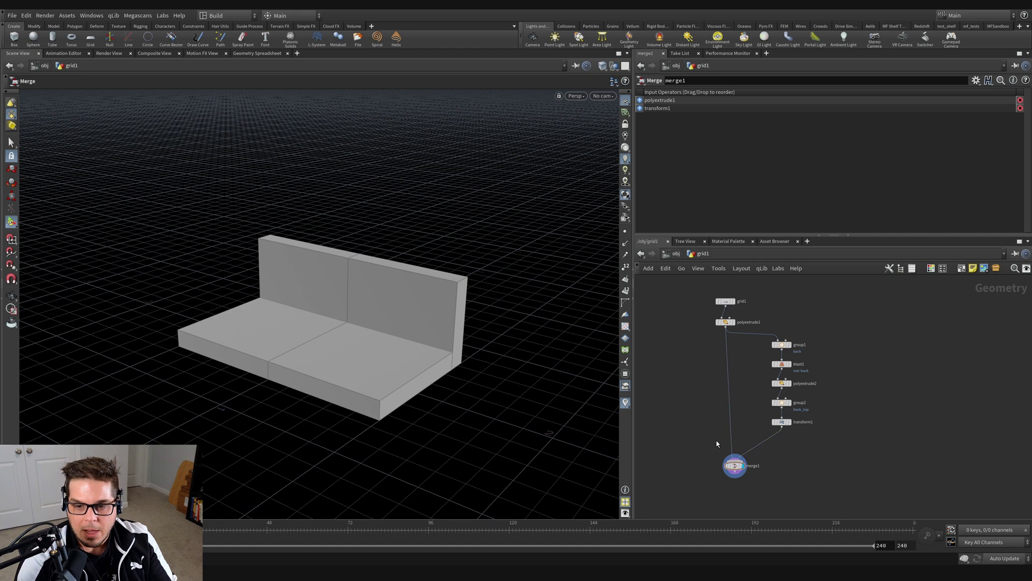
Step: Insert a Null node on the wire between polyextrude1 and merge1 and name it BASE
mouse_move(752, 408)
middle_down()
mouse_move(764, 394)
mouse_move(768, 406)
middle_up()
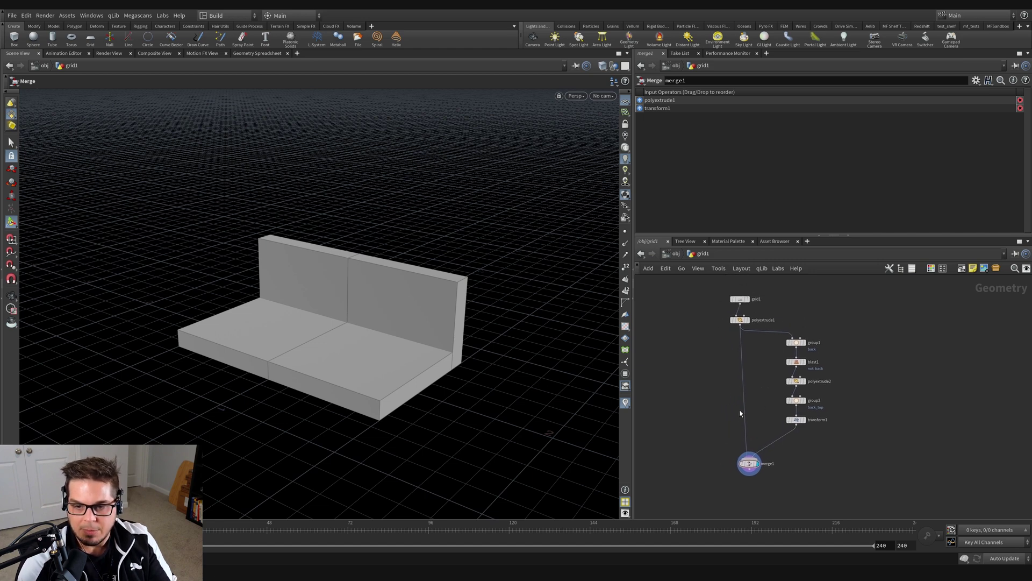
key(Tab)
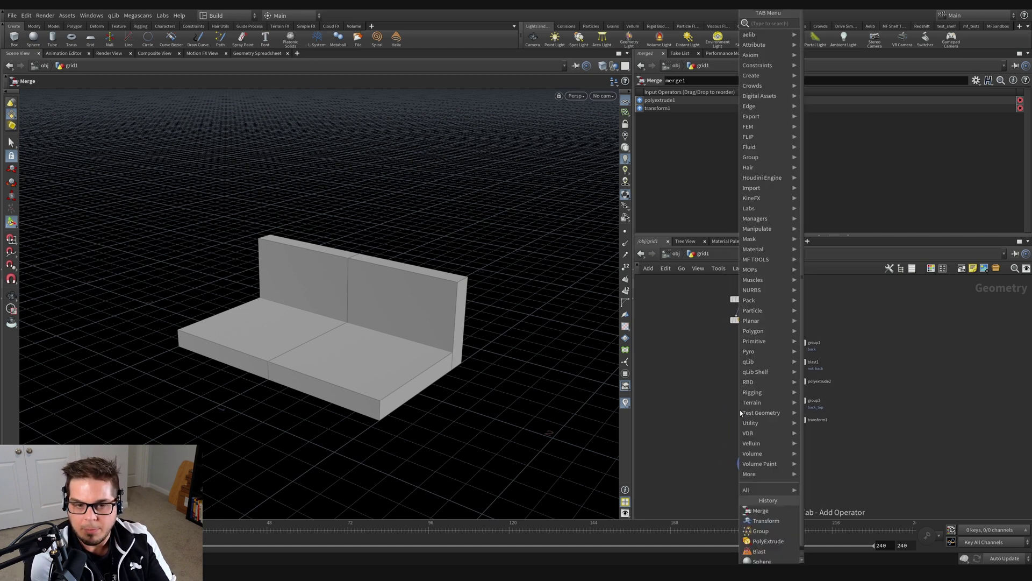
text(null)
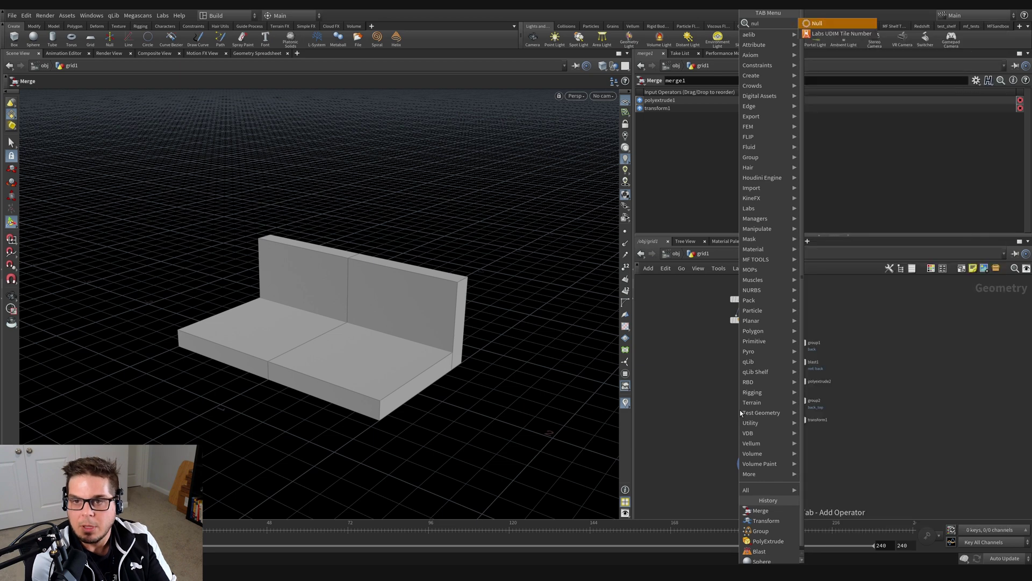
key(Return)
click(743, 416)
drag(743, 416, 742, 421)
double_click(753, 420)
scroll(724, 428, up, 4)
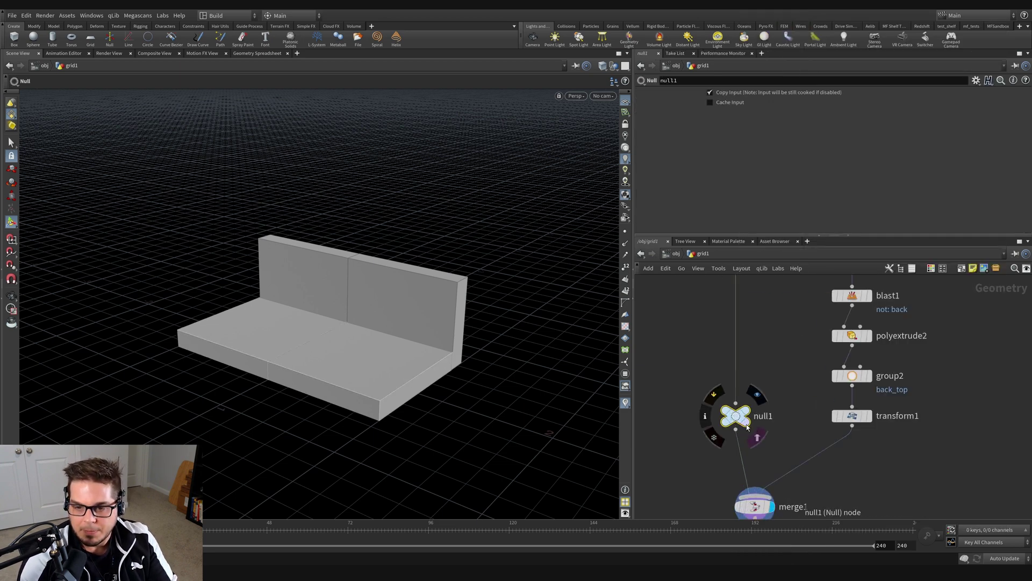
text(BASE)
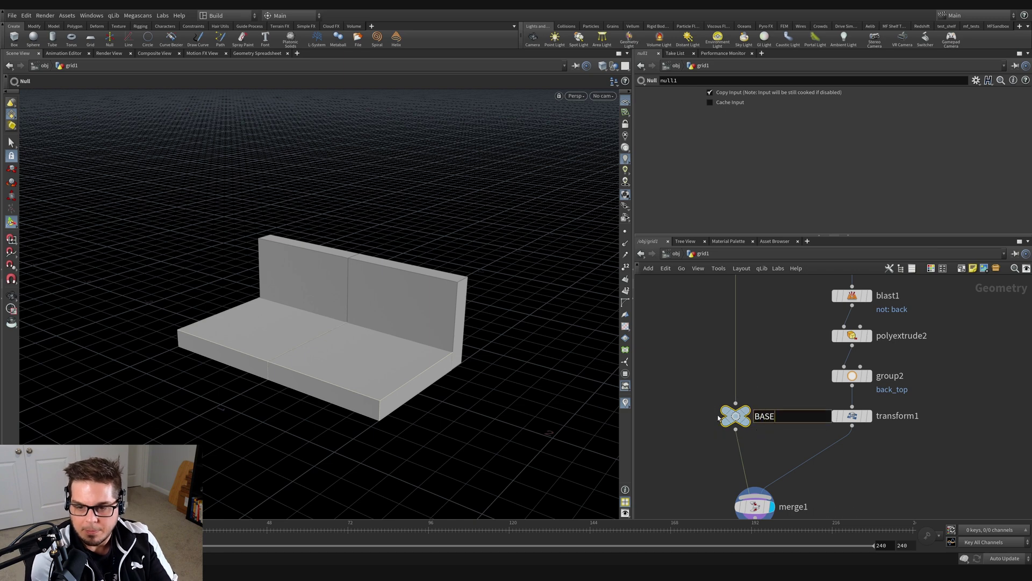
key(Return)
Step: Insert a Null node between transform1 and merge1 and name it BACK
middle_drag(819, 442, 760, 377)
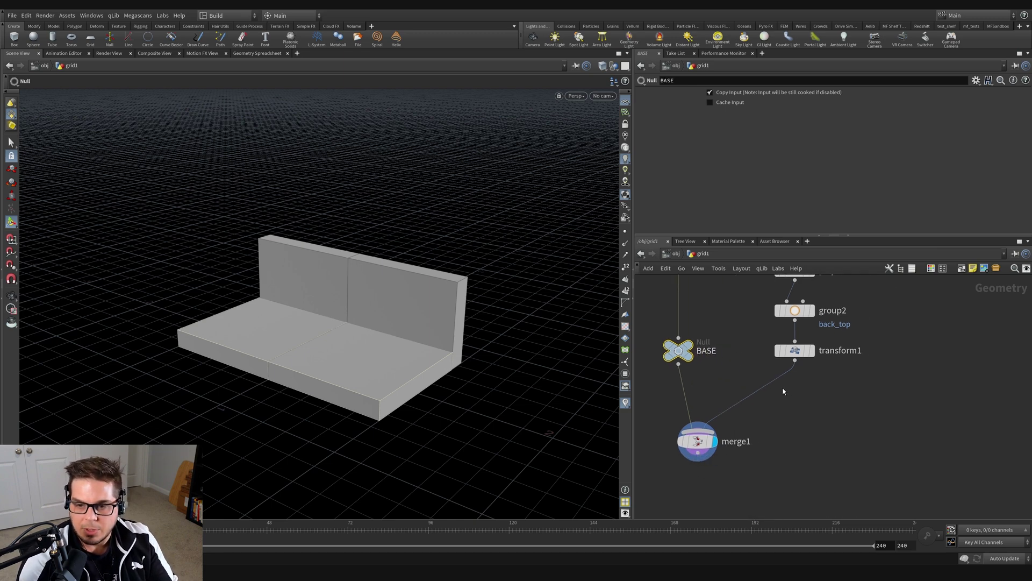
key(Tab)
text(null)
key(Return)
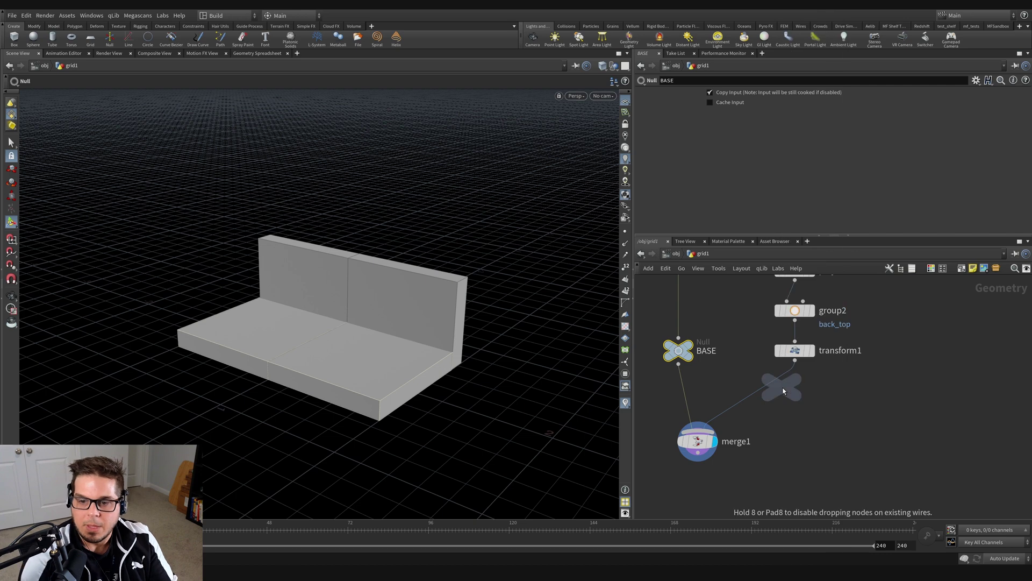
click(791, 383)
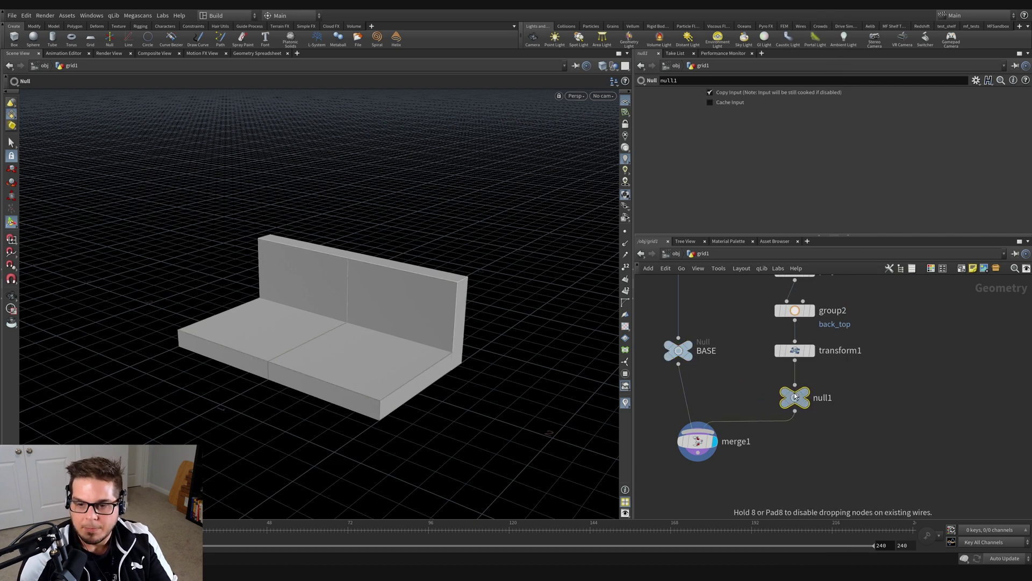
drag(796, 396, 795, 396)
click(822, 397)
text(BA)
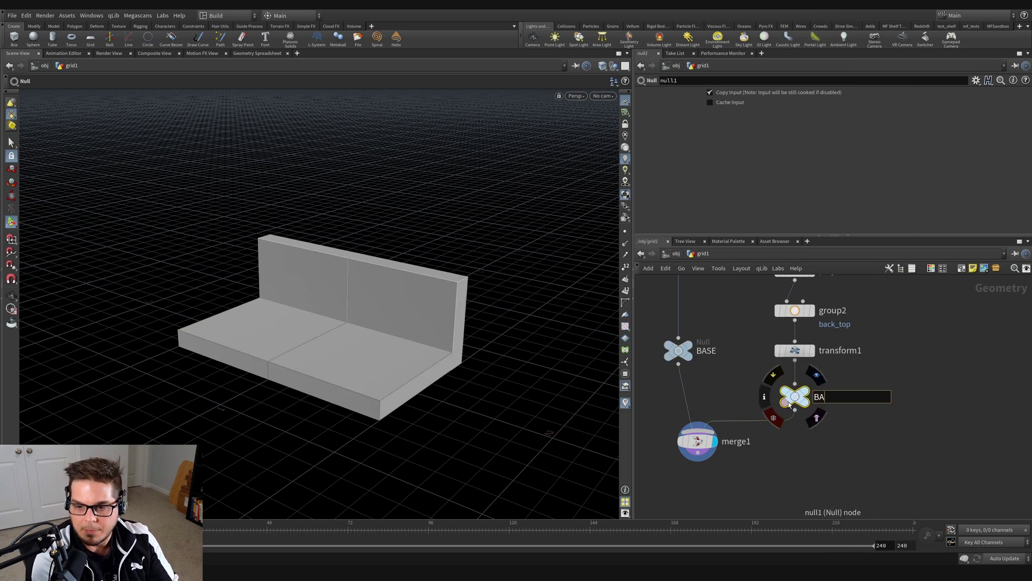
text(CK)
key(Return)
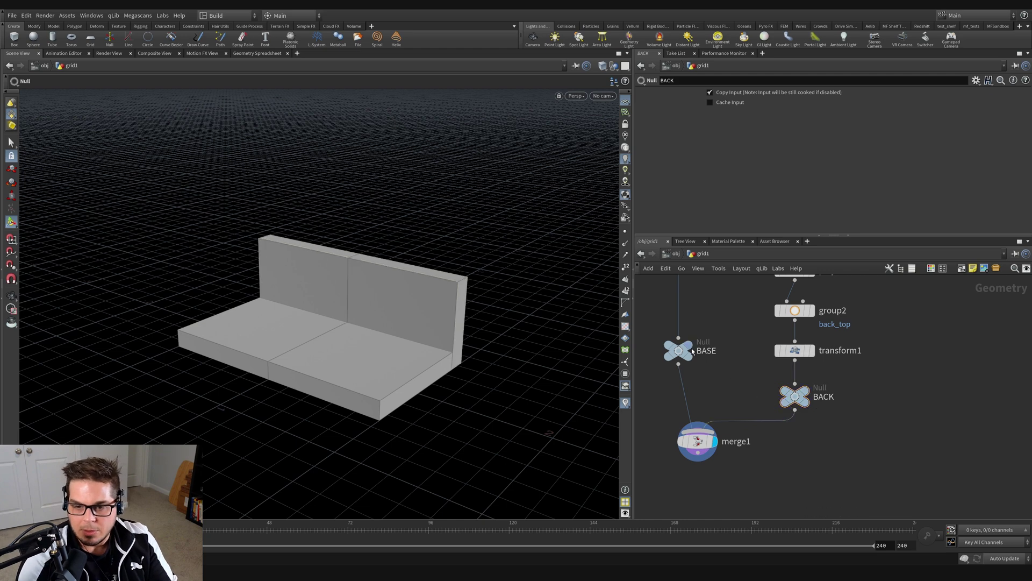
Step: Display the BASE, BACK and merge1 outputs in turn to check each part and the combined shape
click(679, 351)
click(795, 397)
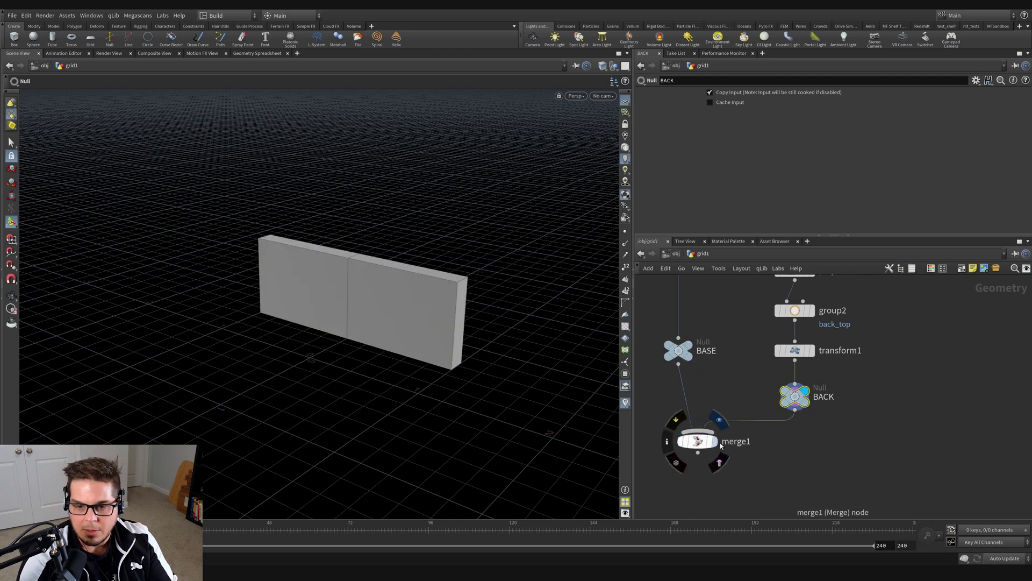
click(701, 444)
click(701, 443)
key(Escape)
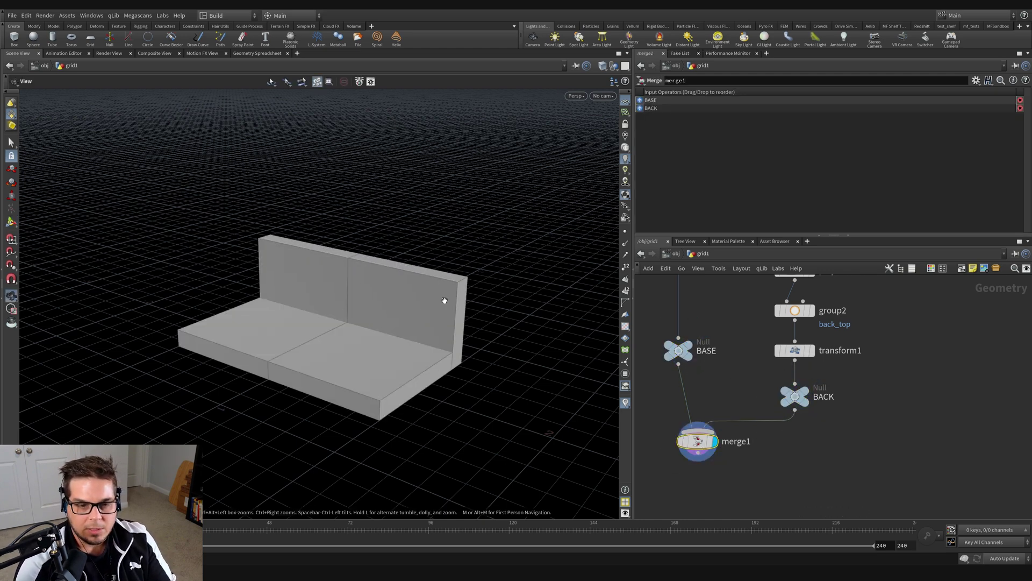
mouse_move(419, 364)
mouse_down()
mouse_move(397, 373)
mouse_move(420, 370)
mouse_up()
middle_drag(420, 369, 356, 396)
middle_drag(946, 376, 874, 462)
scroll(942, 399, down, 3)
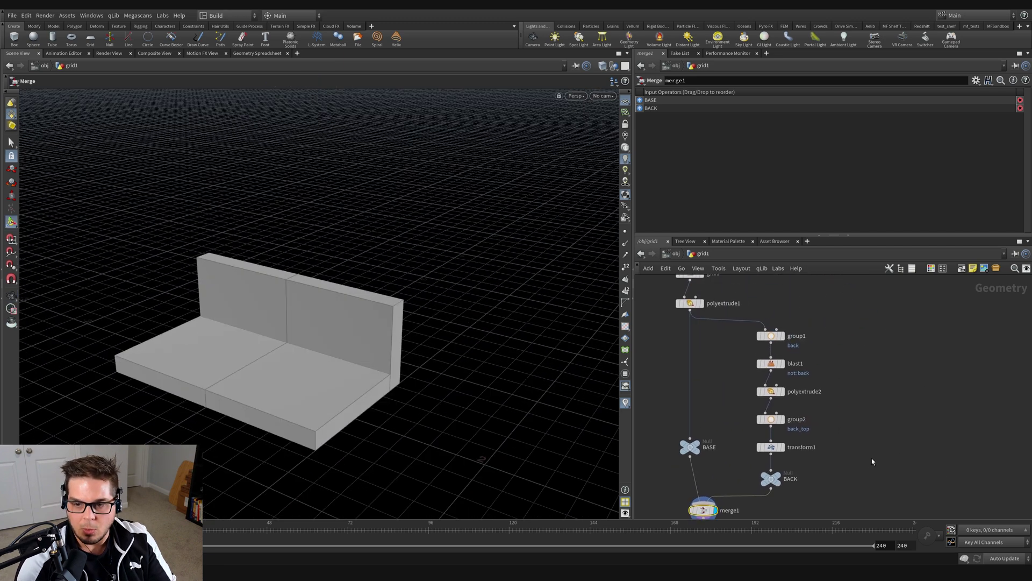
Step: Add a Group node beside group1, feed it from polyextrude1 and display it
click(697, 304)
click(691, 304)
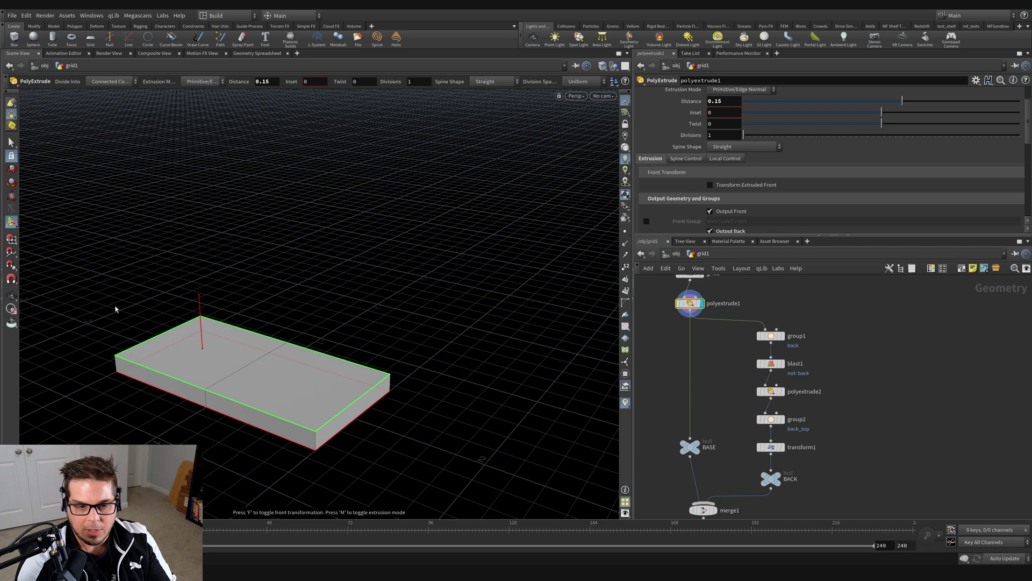
alt+drag(186, 377, 272, 342)
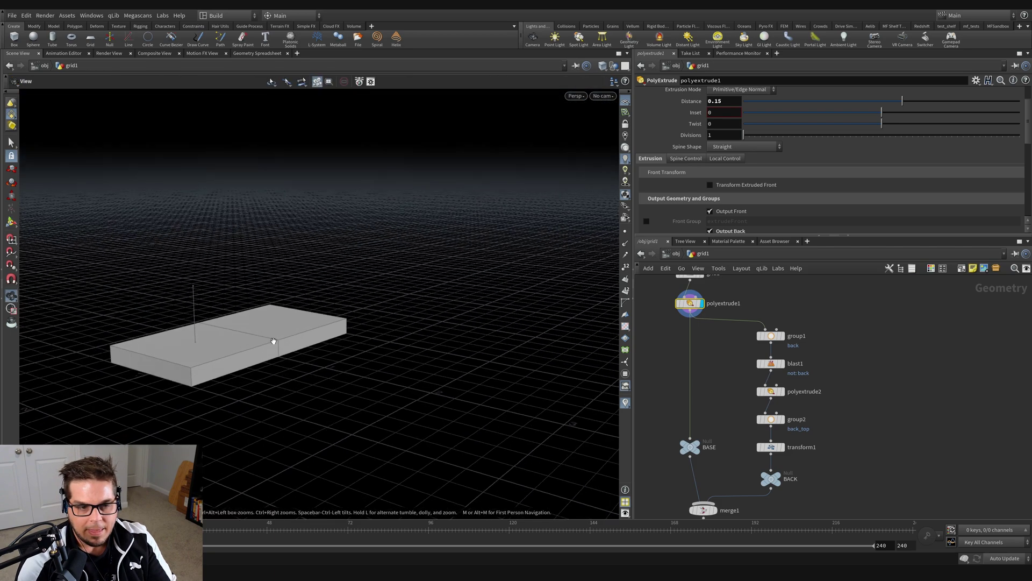
alt+drag(156, 371, 392, 323)
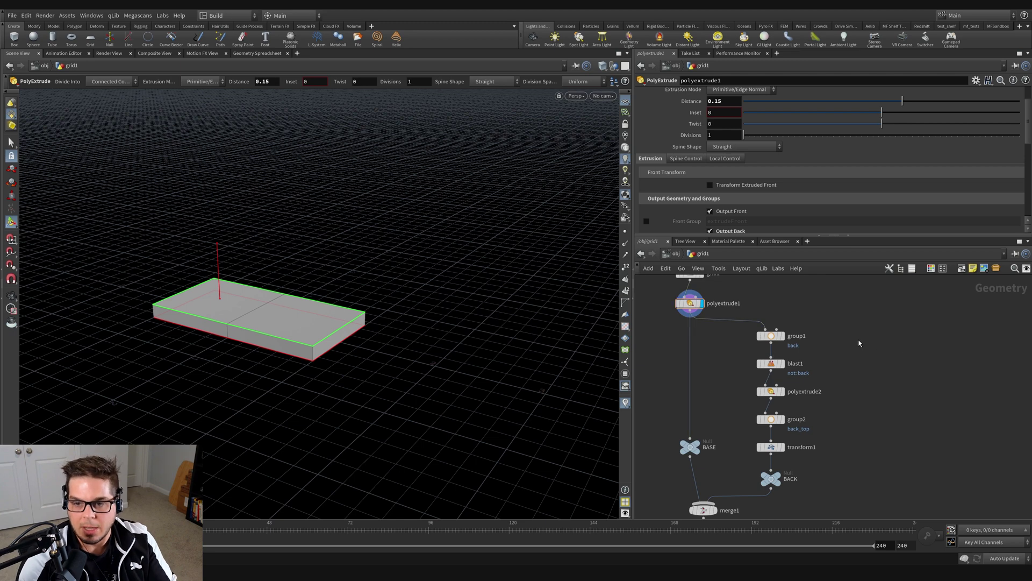
key(Tab)
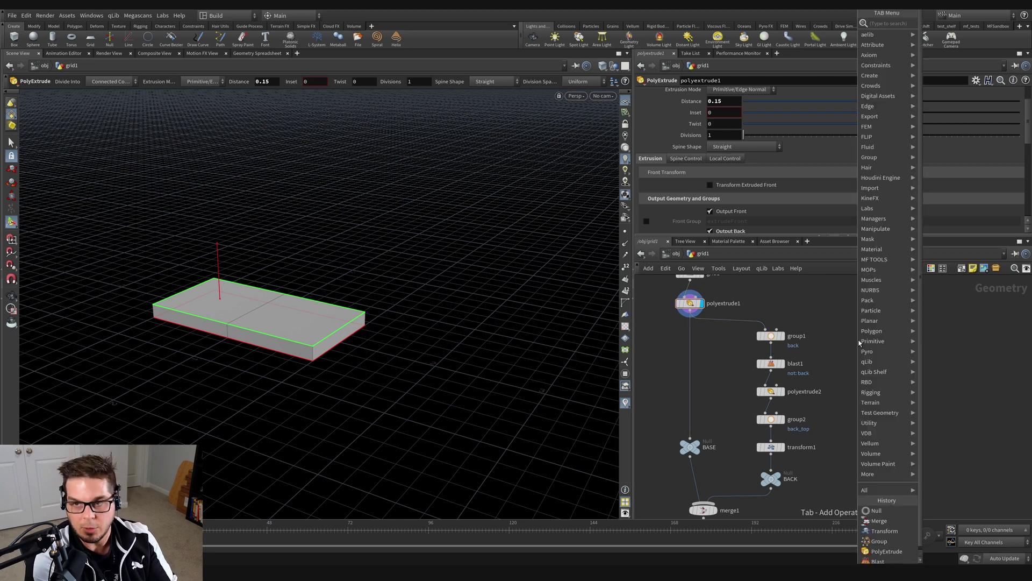
text(group)
key(Return)
click(875, 341)
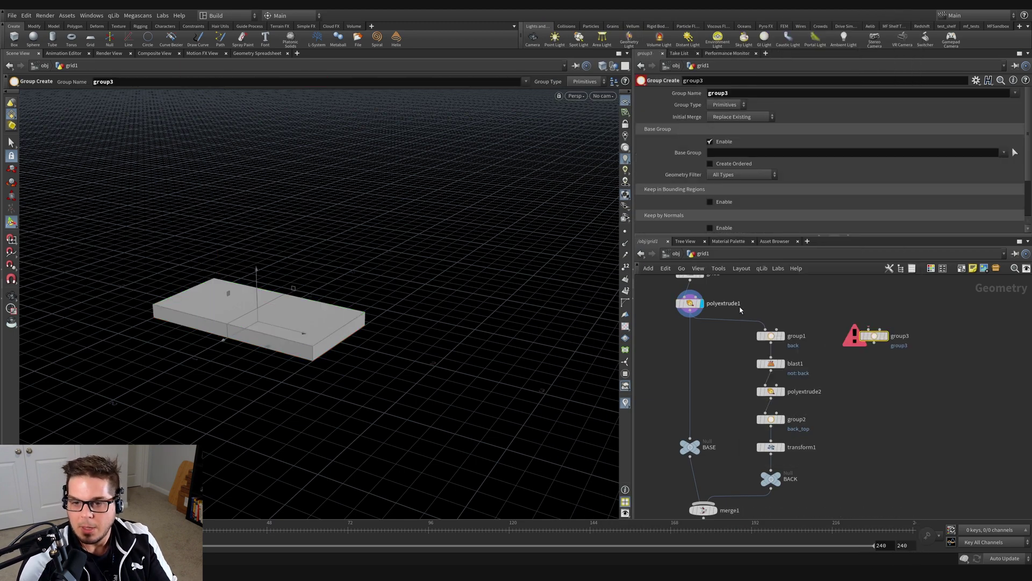
click(689, 313)
click(873, 328)
click(885, 335)
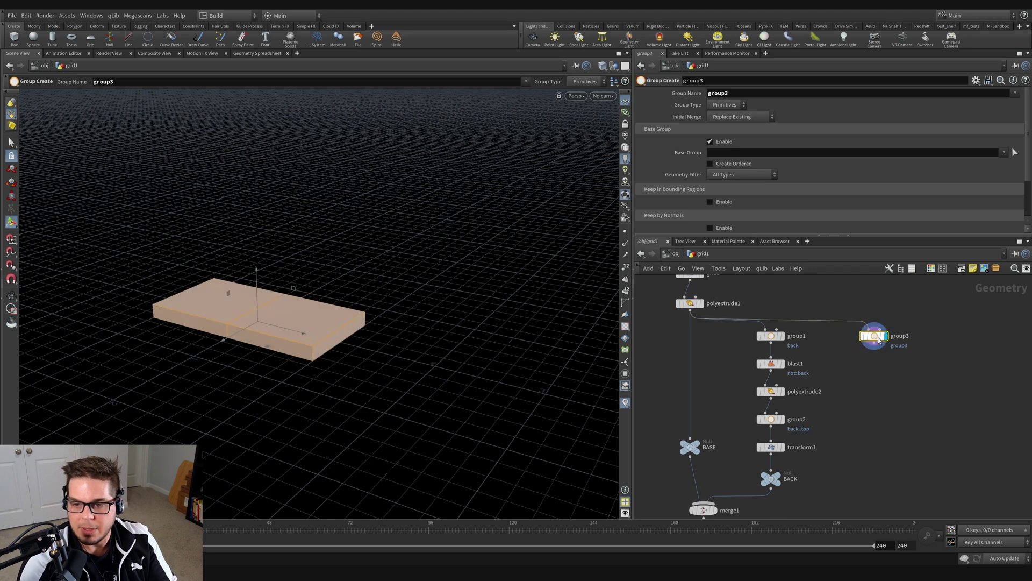
Step: Disable the base group on group3 and enable Keep by Normals, enlarging the parameter area for room
alt+drag(357, 351, 313, 339)
alt+right_drag(313, 338, 377, 345)
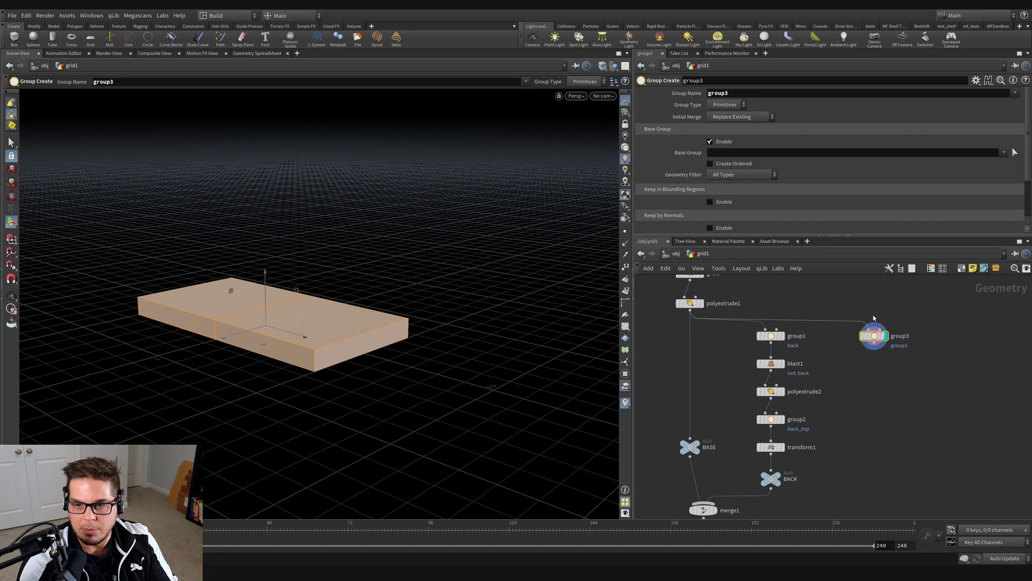
drag(773, 237, 779, 252)
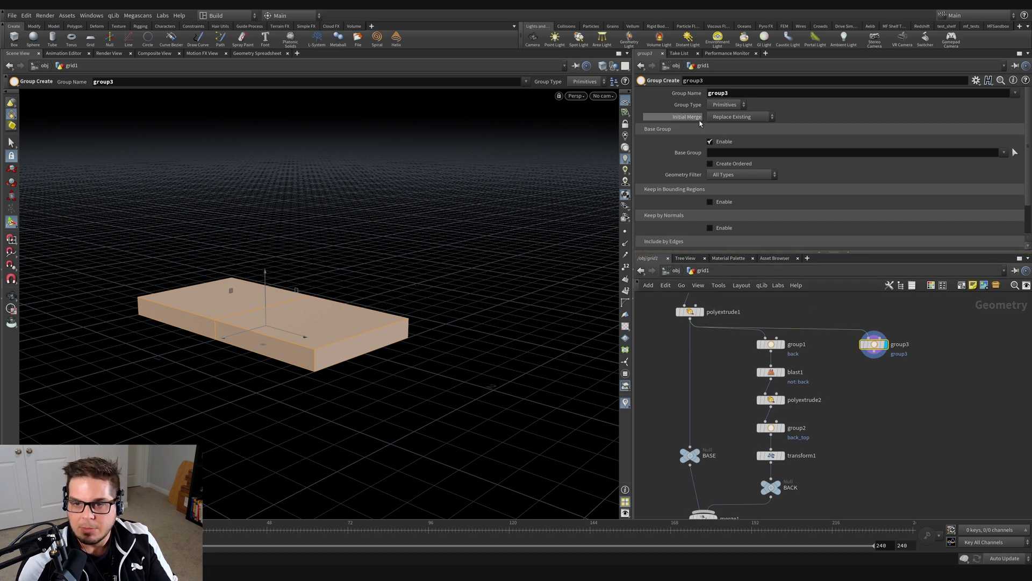
click(715, 142)
click(711, 190)
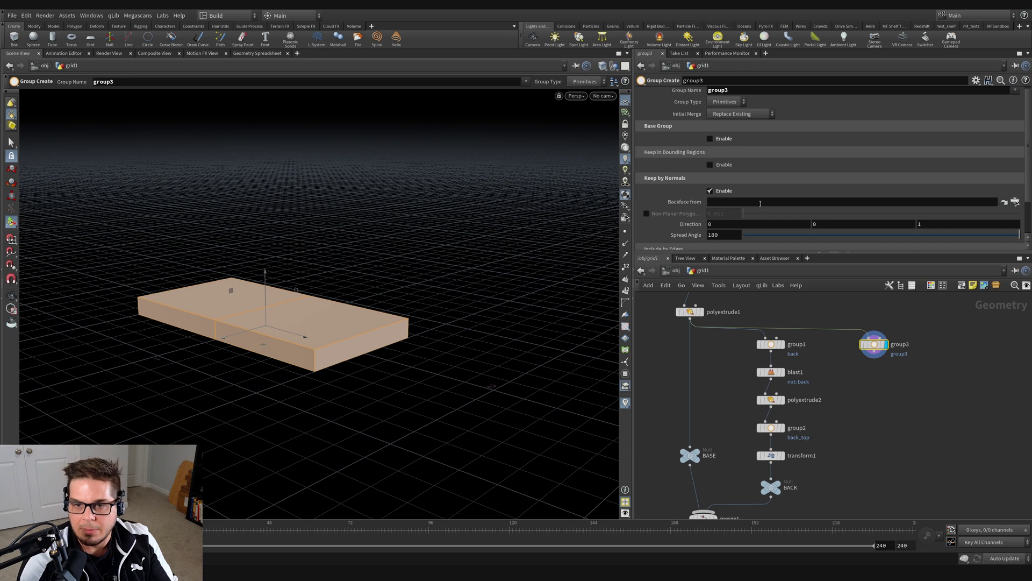
Step: Set group3's normal direction to 1, 0, 0 and its spread angle to 53.6 to isolate one end face
scroll(710, 212, down, 1)
click(725, 199)
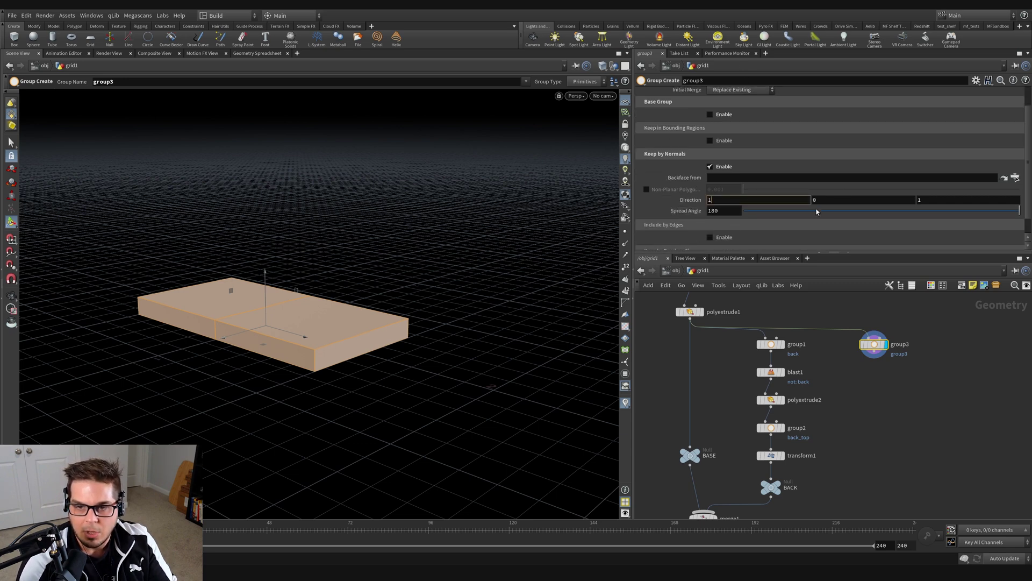
key(Return)
drag(924, 200, 914, 196)
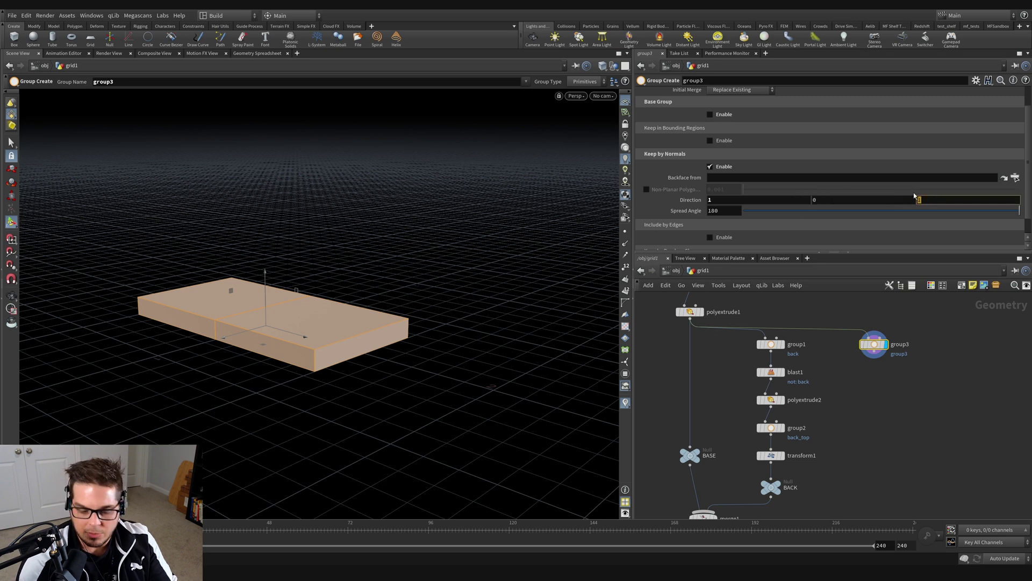
text(0)
key(Return)
drag(839, 211, 825, 210)
key(Escape)
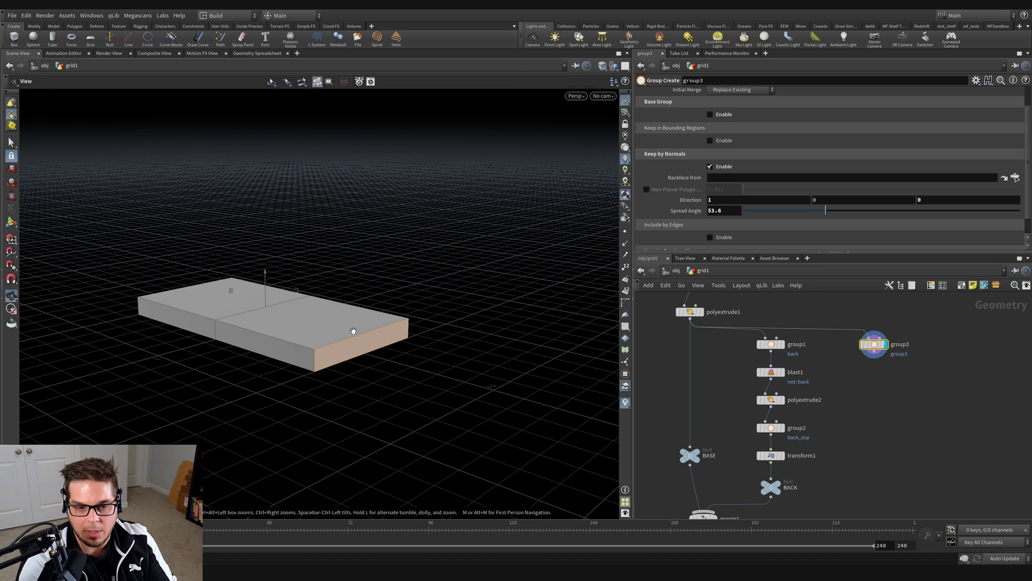
drag(354, 330, 410, 330)
key(Return)
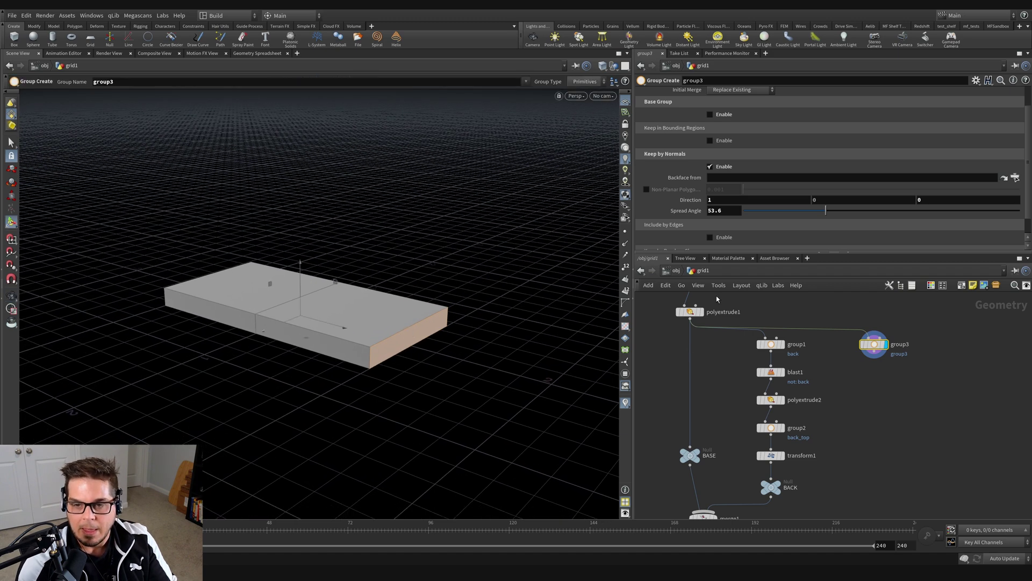
Step: Name group3's group "side"
scroll(714, 97, up, 2)
double_click(740, 94)
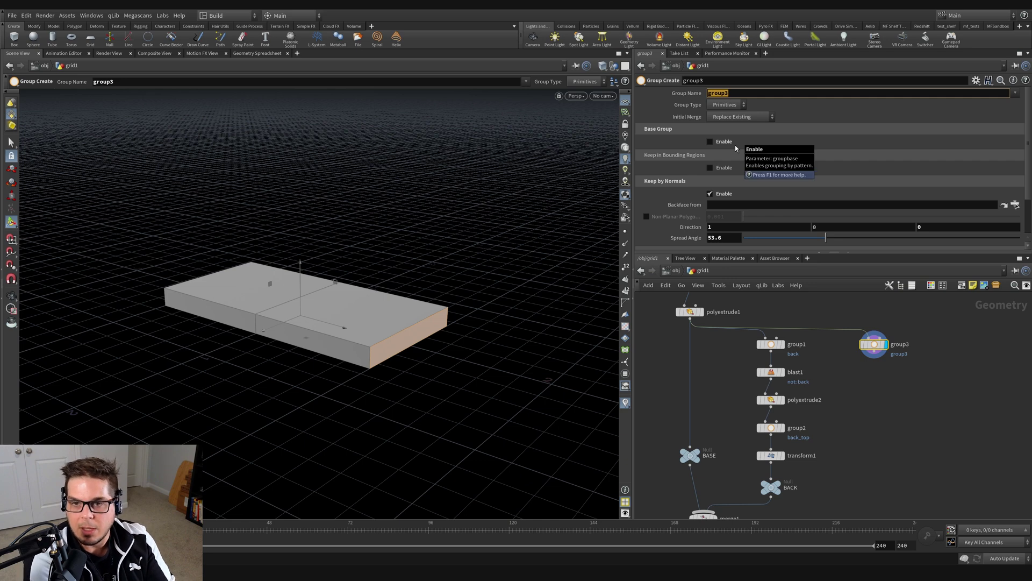
key(BackSpace)
text(side)
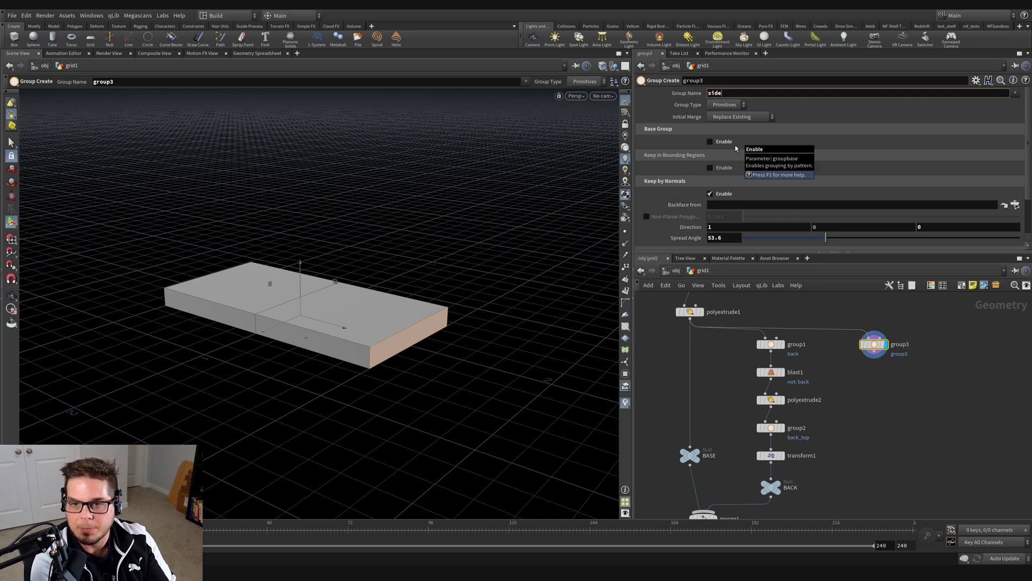
key(Return)
middle_drag(884, 397, 882, 393)
alt+drag(290, 310, 357, 306)
key(Return)
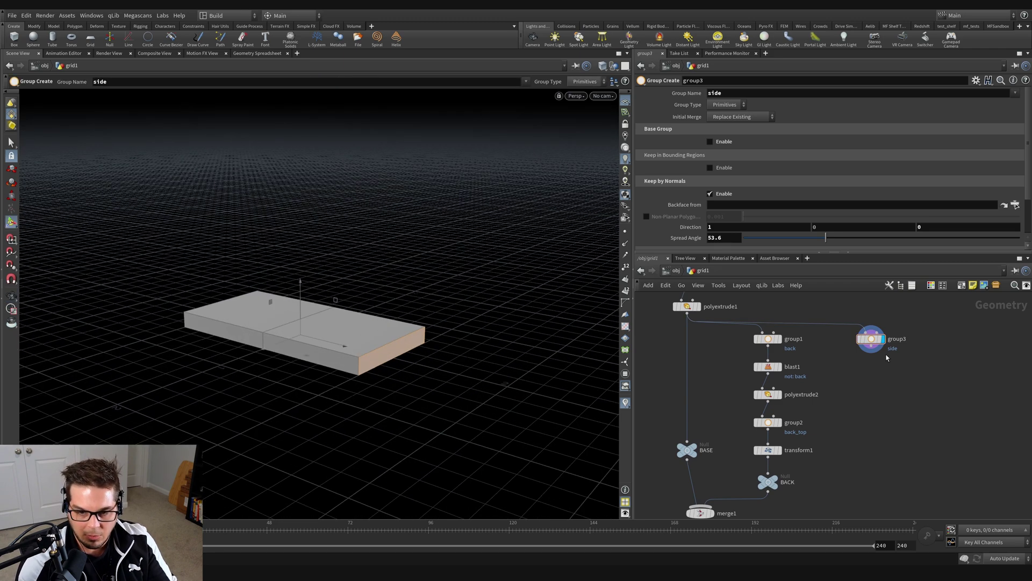
Step: Duplicate group3 directly below itself, chained after the original, and display the copy with its parameters open
mouse_move(871, 337)
alt+drag(872, 341, 871, 373)
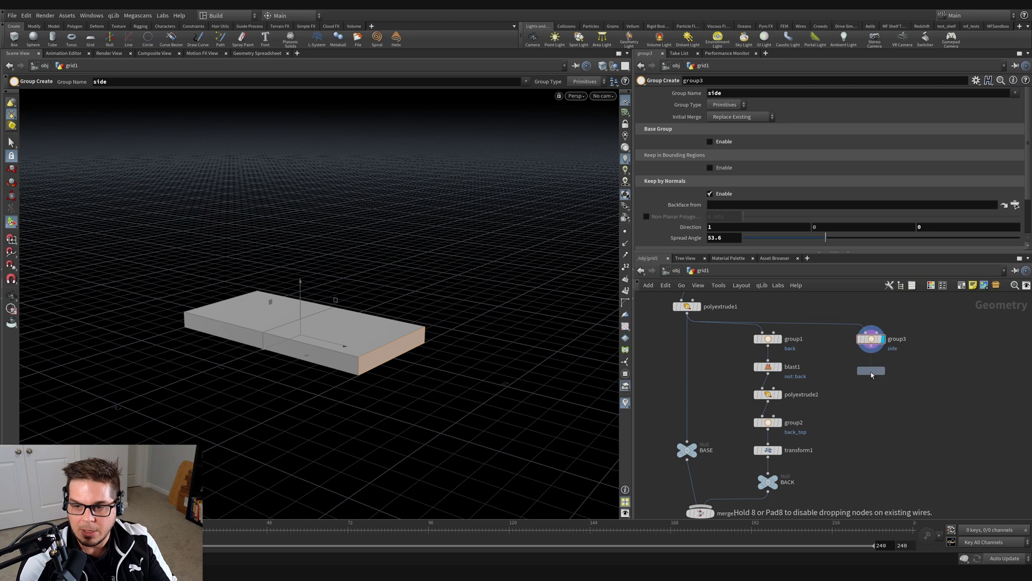
click(872, 367)
mouse_move(875, 352)
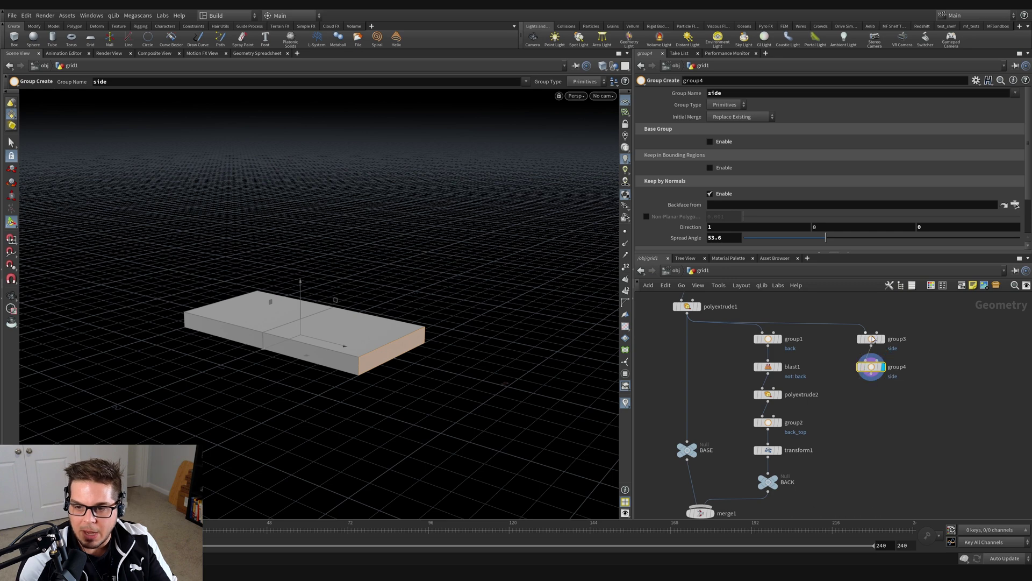
click(885, 325)
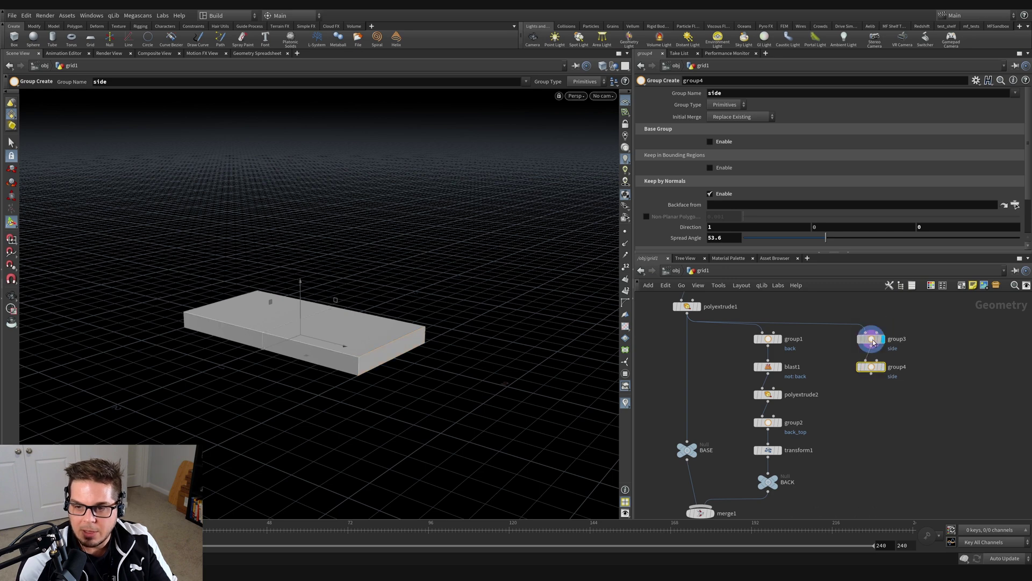
click(883, 367)
drag(907, 384, 841, 344)
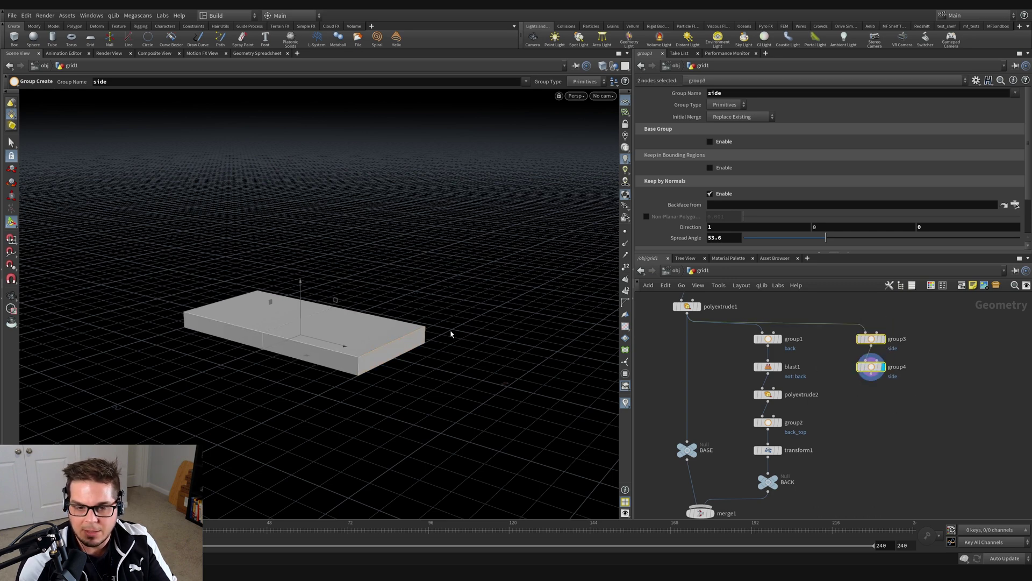
click(871, 367)
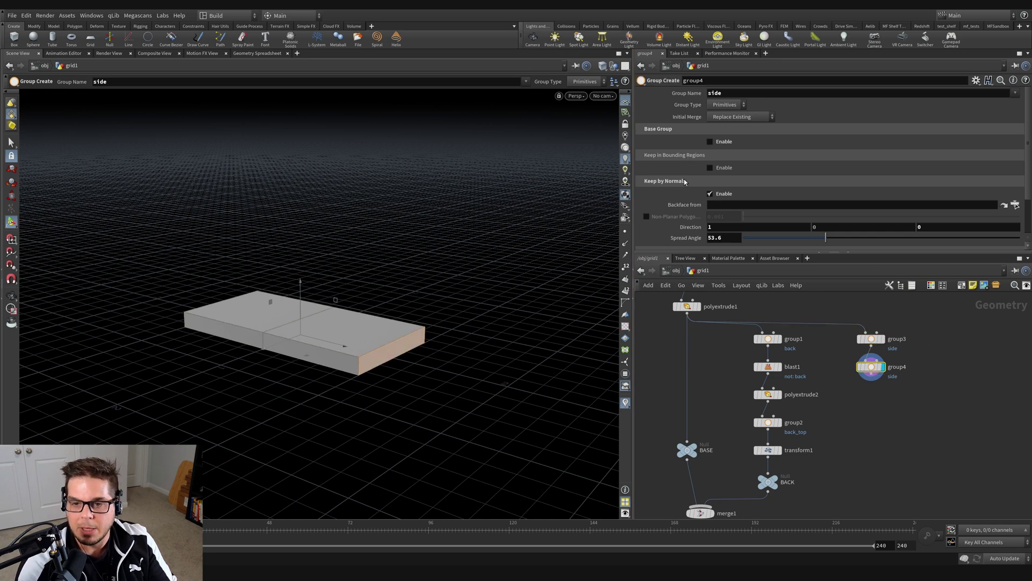
Step: Set group4's normal direction to -1, 0, 0 so it targets the opposite end face
scroll(685, 182, down, 1)
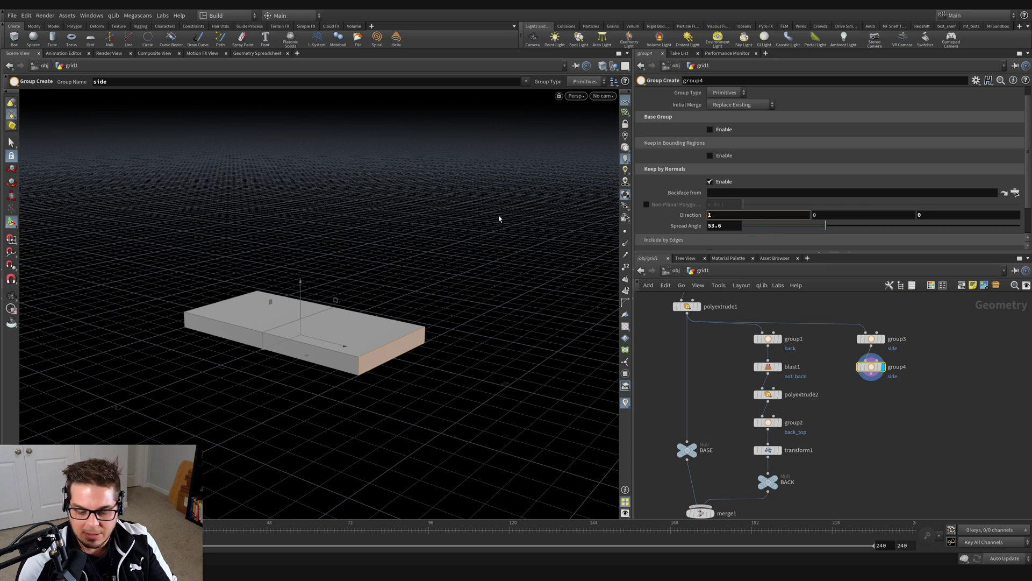
key(Return)
key(Escape)
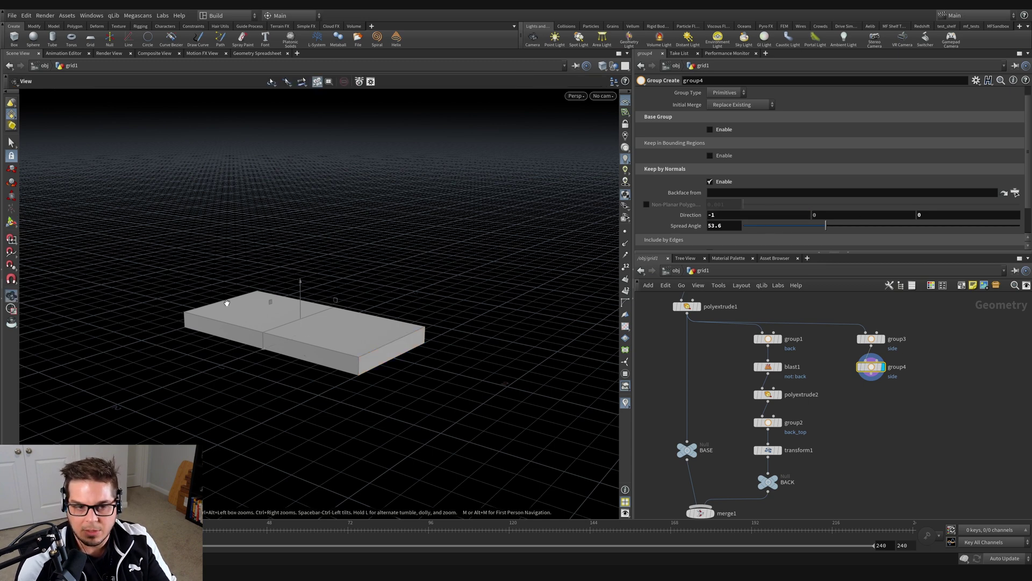
drag(520, 199, 293, 340)
key(Return)
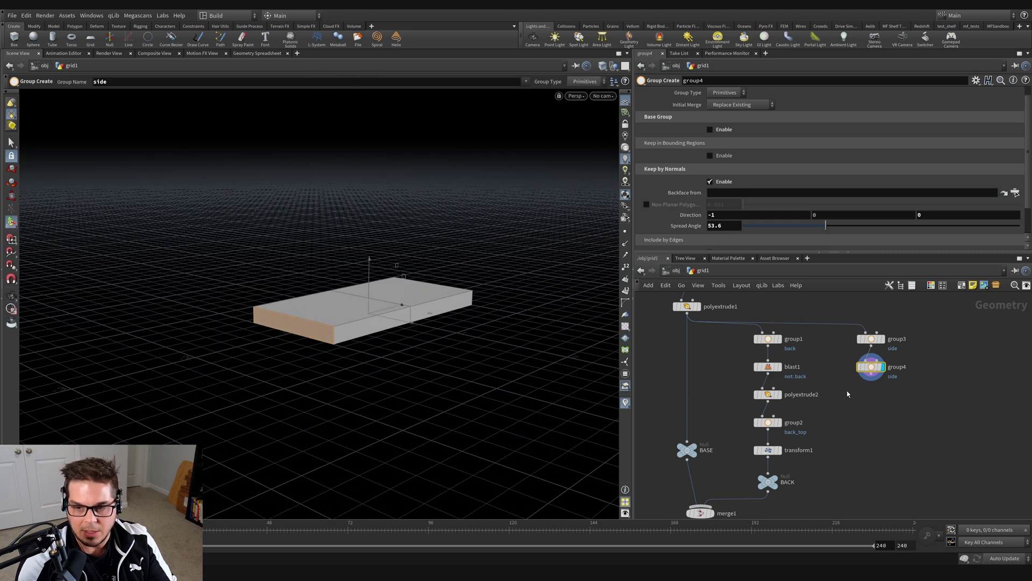
Step: Compare group3 and group4 by reading their node information and displaying each one's grouped end face
middle_click(872, 368)
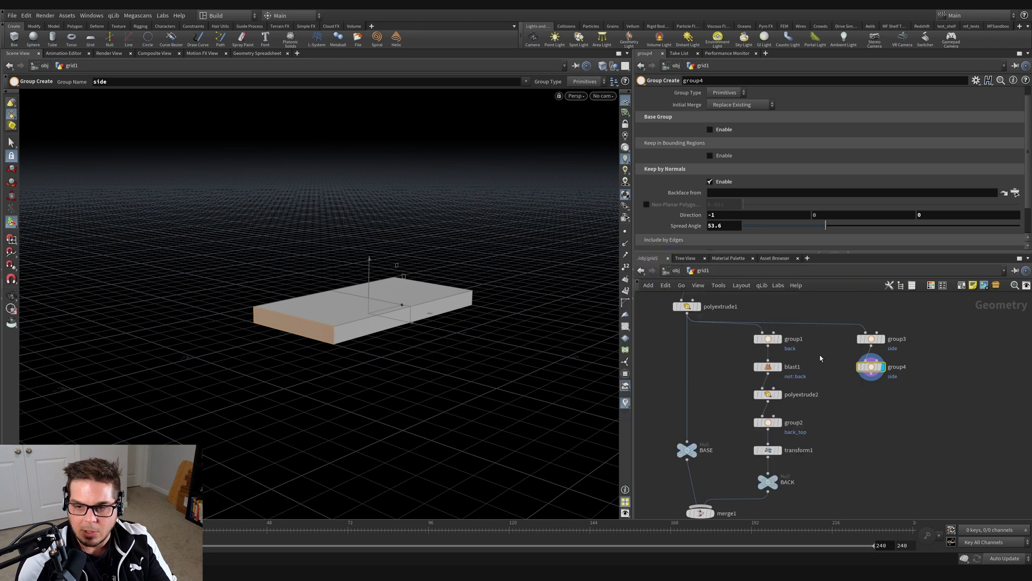
click(874, 339)
middle_click(874, 339)
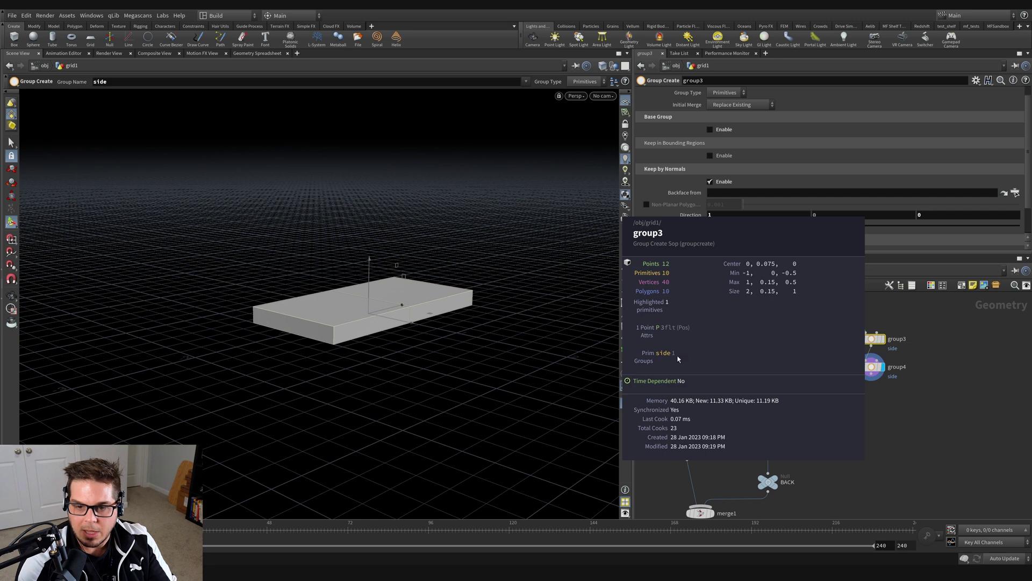
alt+drag(414, 316, 258, 323)
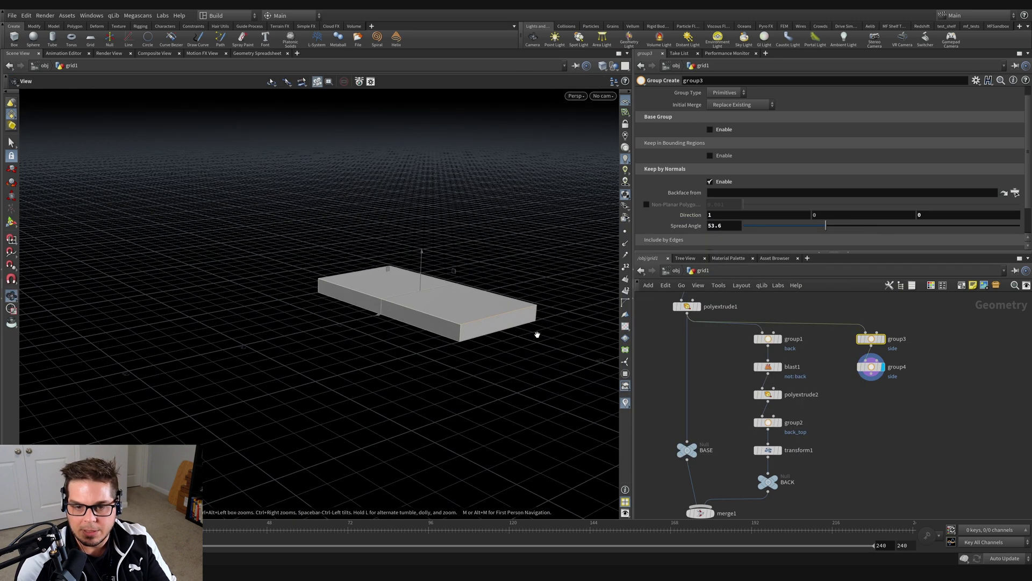
click(883, 339)
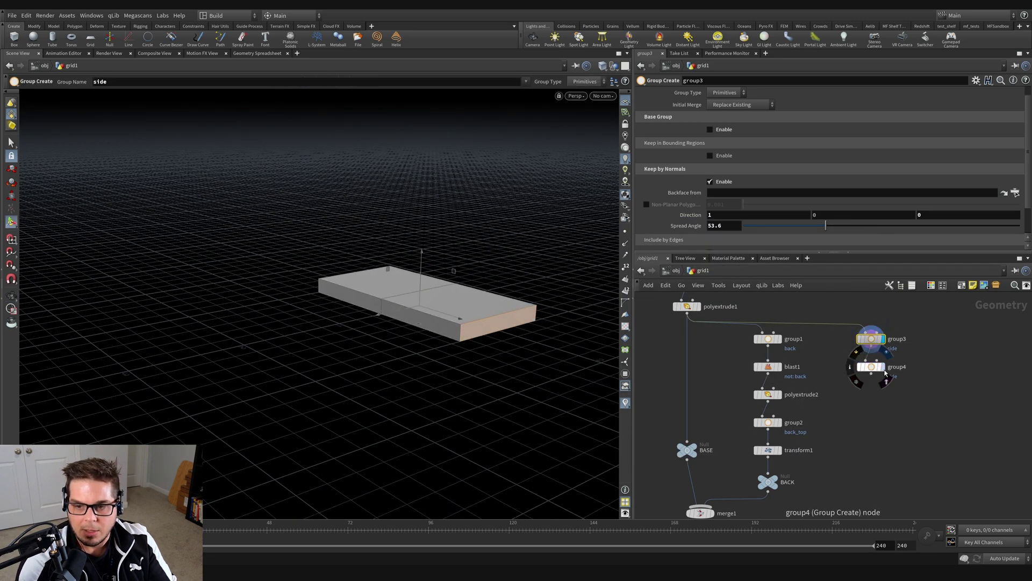
click(882, 367)
click(873, 367)
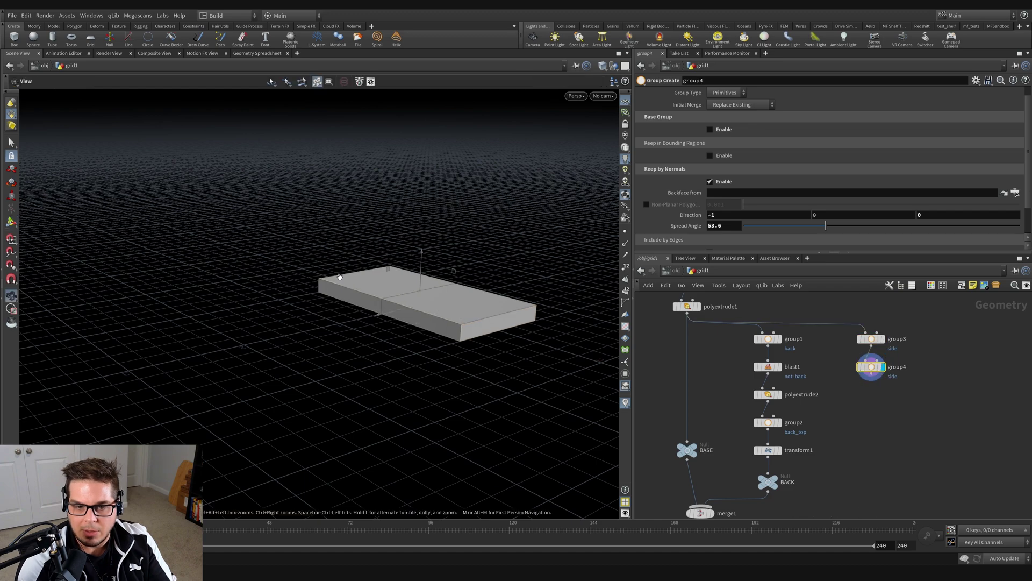
alt+drag(338, 277, 499, 288)
alt+middle_drag(377, 267, 265, 339)
alt+right_drag(265, 339, 417, 285)
alt+middle_drag(262, 339, 343, 282)
alt+drag(369, 290, 338, 283)
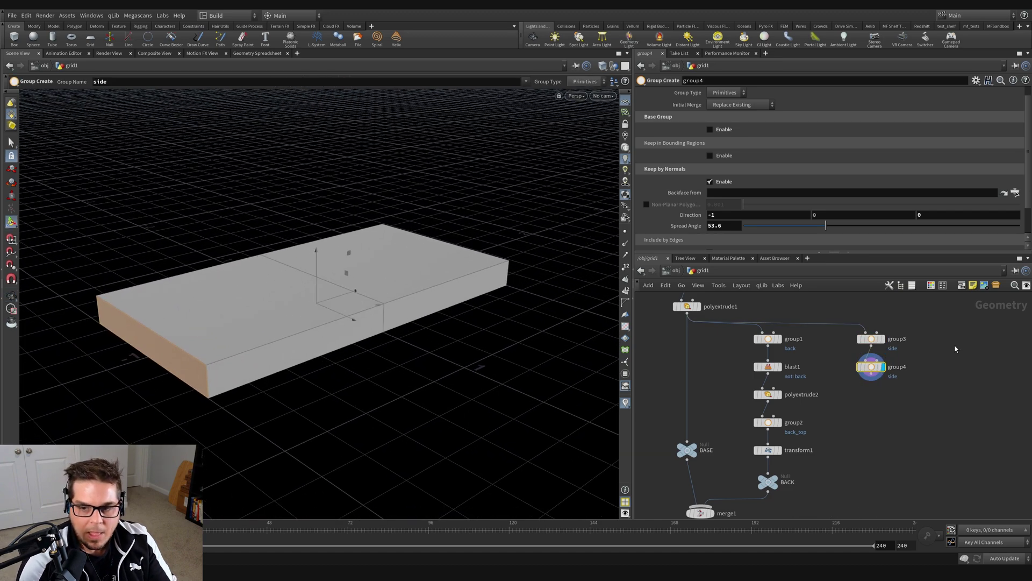
Step: Set group4's Initial Merge to Union with Existing so its face is added to the side group
scroll(700, 118, up, 1)
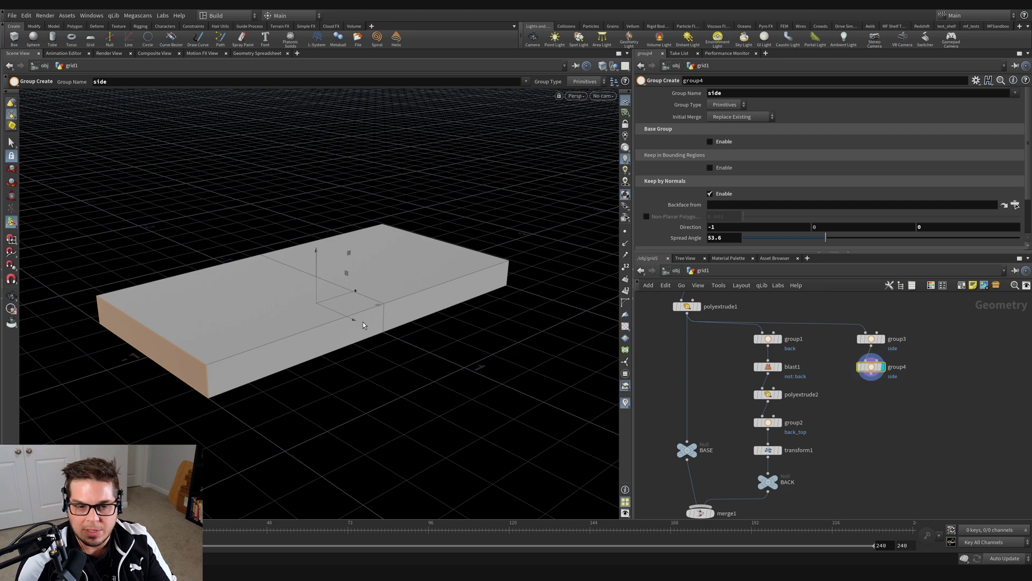
alt+drag(461, 244, 267, 248)
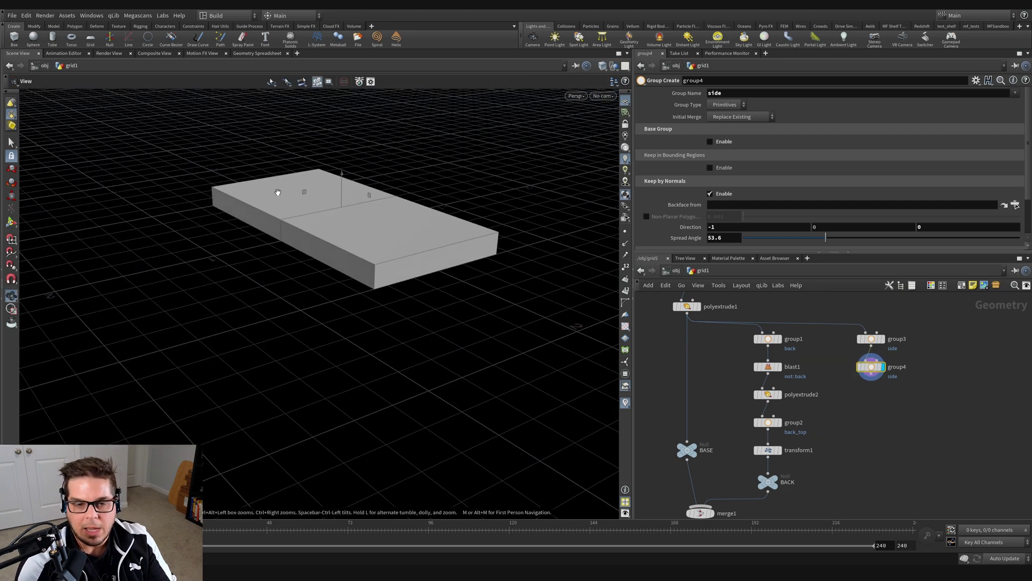
alt+drag(278, 193, 139, 260)
scroll(395, 265, up, 3)
key(Return)
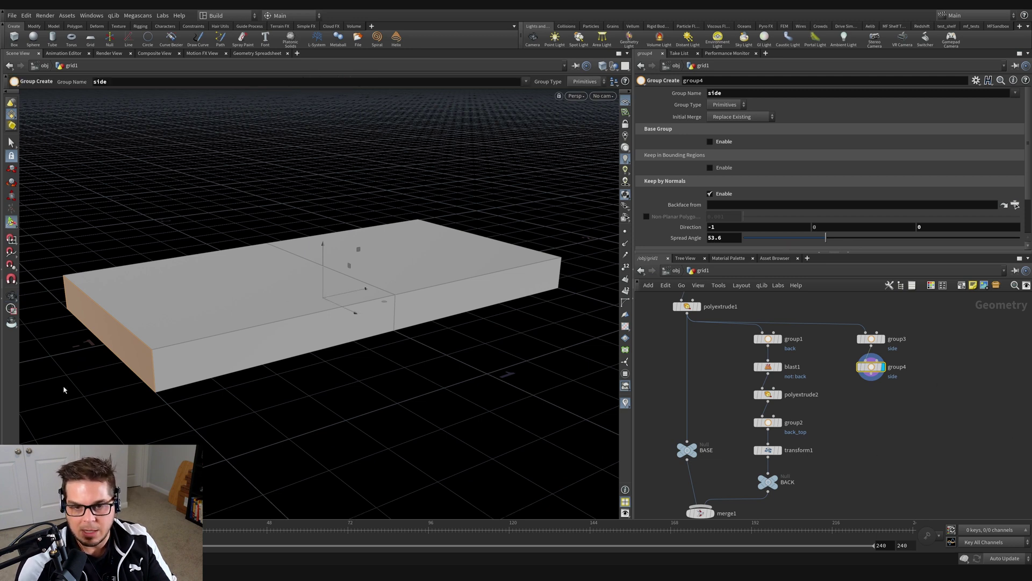
click(733, 117)
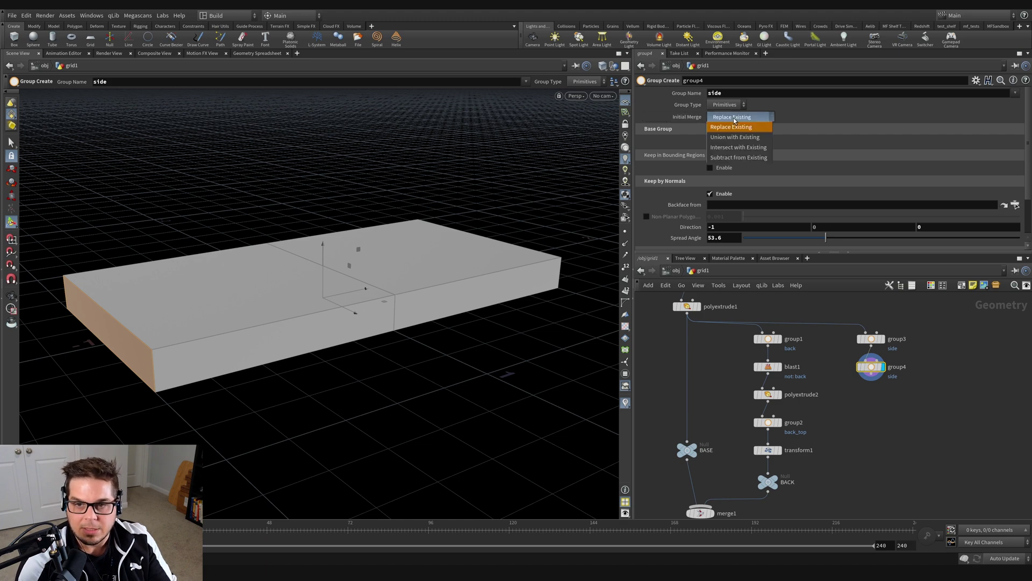
click(737, 132)
key(Escape)
Step: Examine both end faces of the slab and the node information to check the side group's members
drag(301, 262, 371, 299)
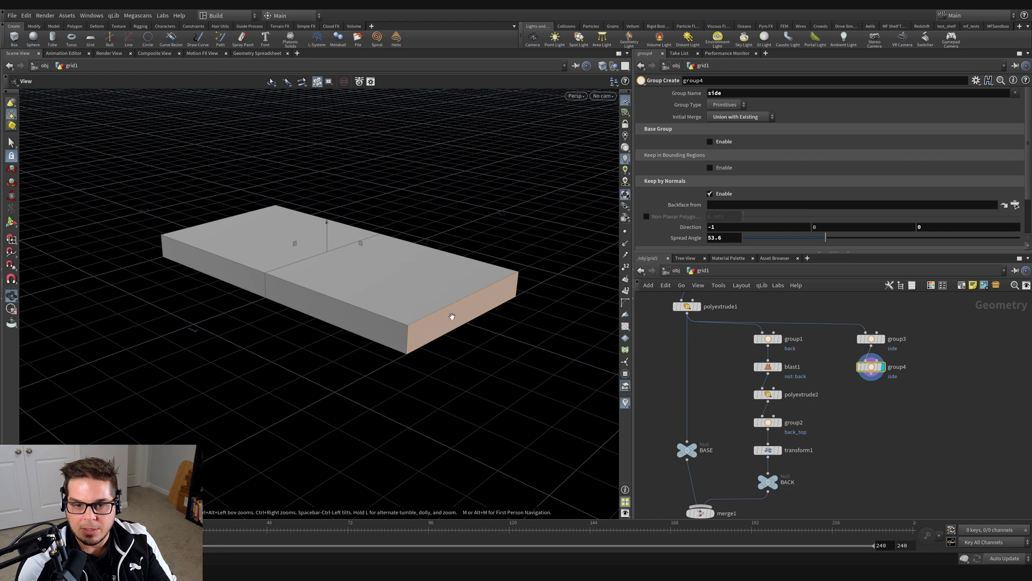
drag(454, 309, 361, 306)
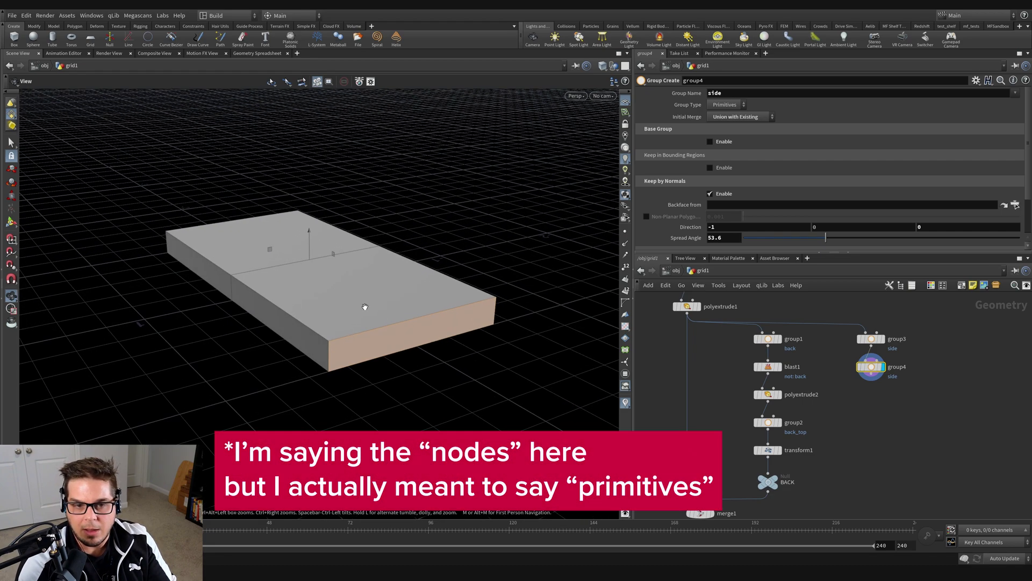
key(Return)
middle_click(871, 369)
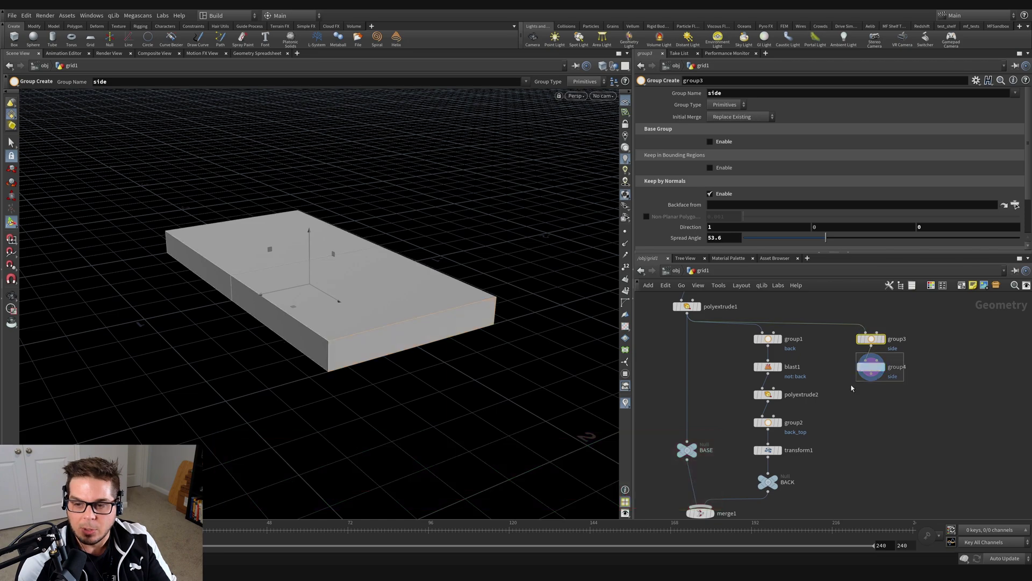
key(Escape)
drag(322, 280, 257, 325)
alt+middle_drag(257, 325, 215, 332)
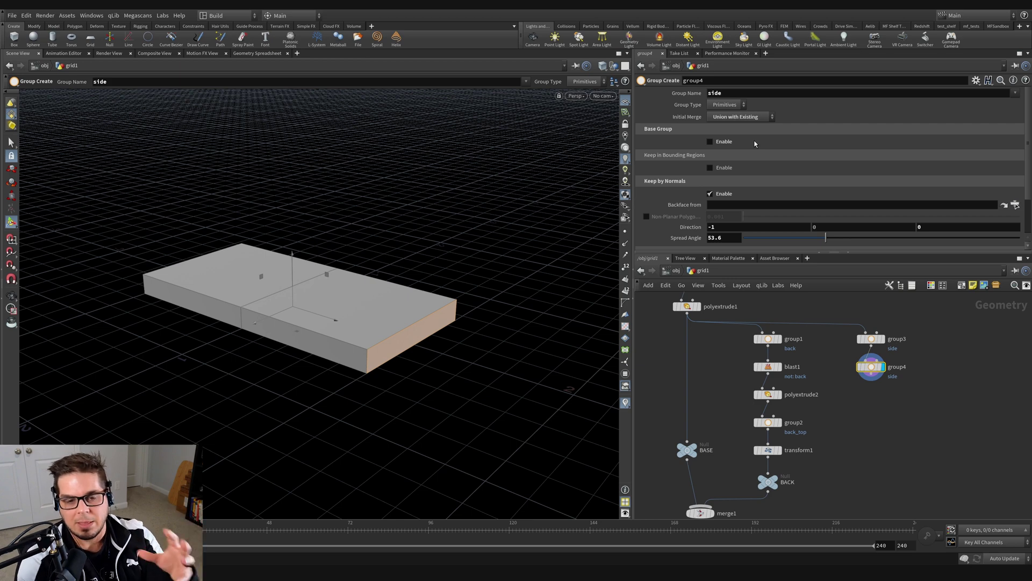
alt+middle_drag(378, 339, 366, 301)
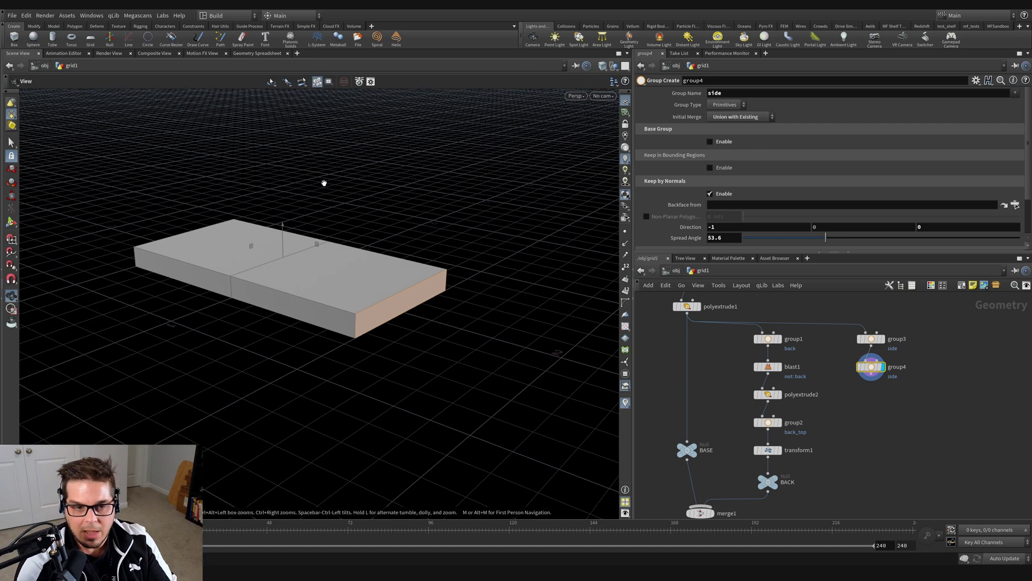
Step: Move group3 and group4 together higher in the network, clear of the back branch
middle_drag(912, 408, 896, 425)
drag(880, 329, 832, 402)
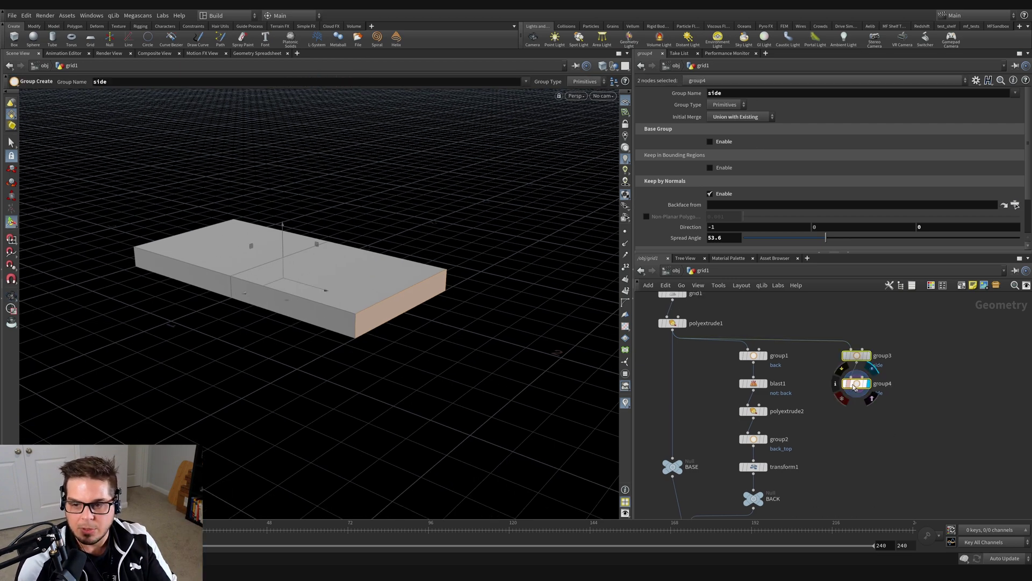
middle_drag(894, 434, 835, 407)
scroll(815, 441, up, 2)
scroll(859, 393, down, 2)
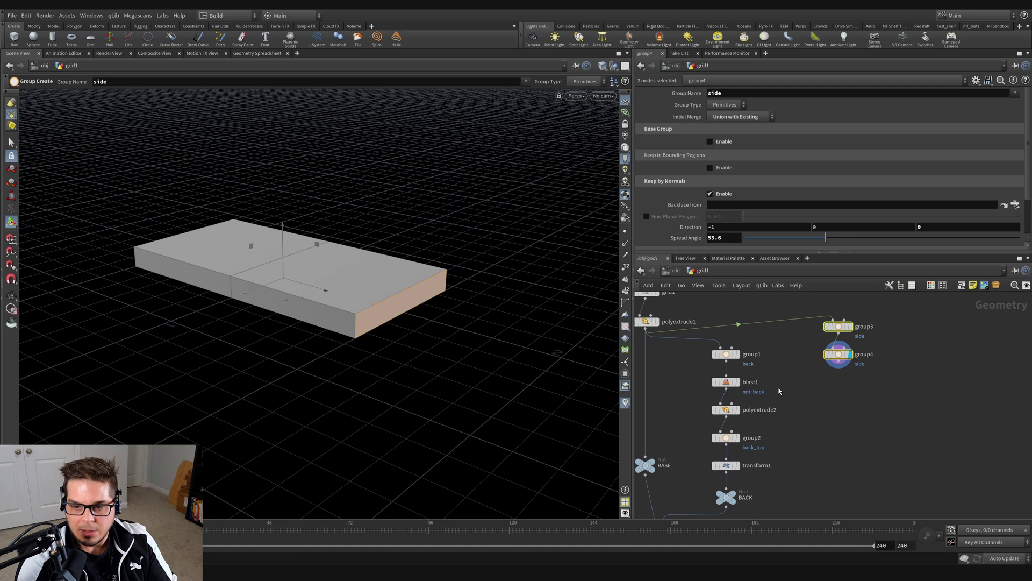
Step: Add a Blast node below group4, connected to its output, and display it
click(830, 387)
key(Tab)
text(bla)
key(Return)
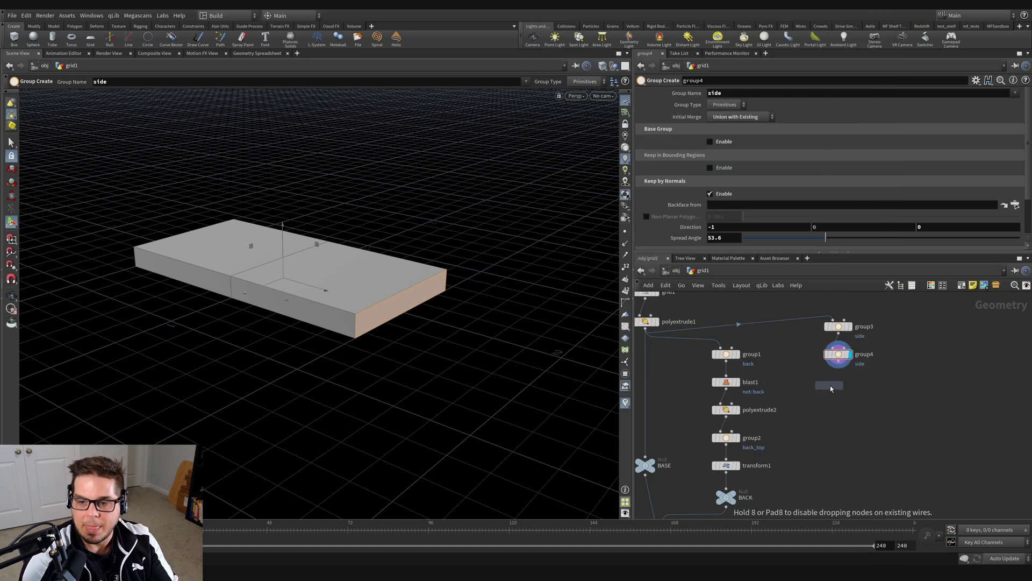
click(831, 386)
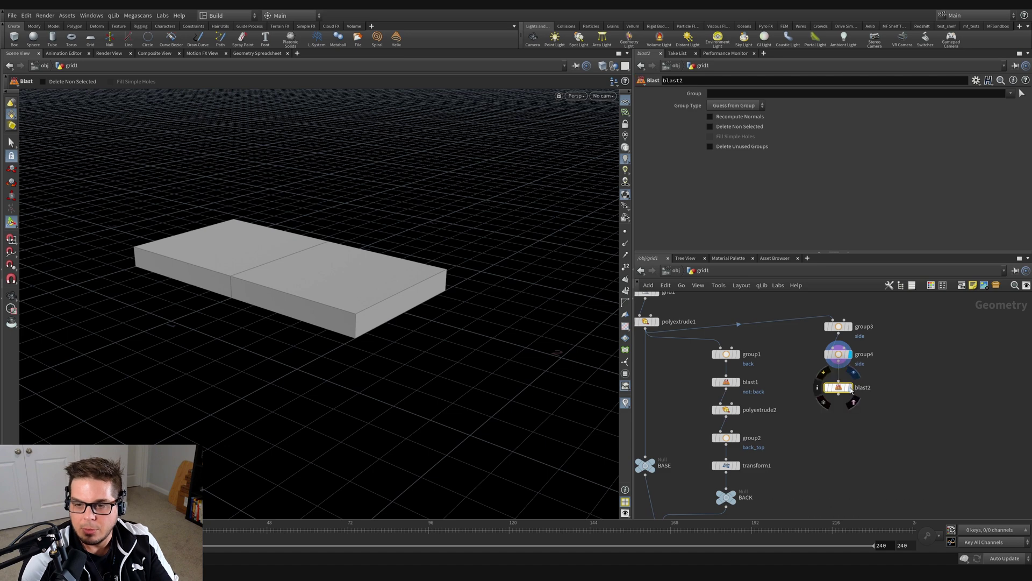
click(851, 388)
Step: Set blast2's group to side and enable Delete Non Selected to keep only the two end faces
click(1011, 93)
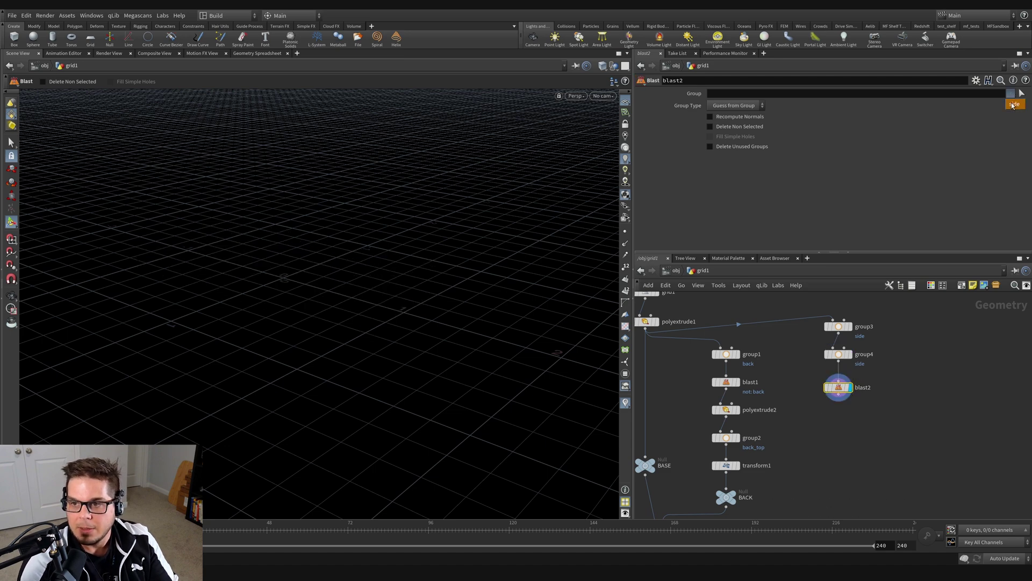
click(1014, 104)
click(727, 128)
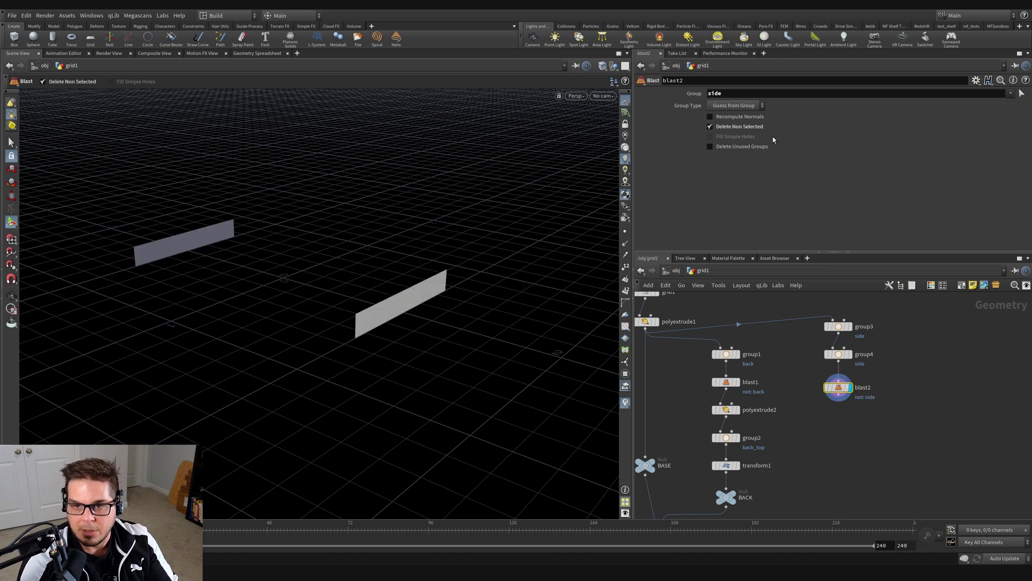
mouse_move(357, 307)
alt+mouse_down()
mouse_move(385, 302)
mouse_move(356, 305)
alt+mouse_up()
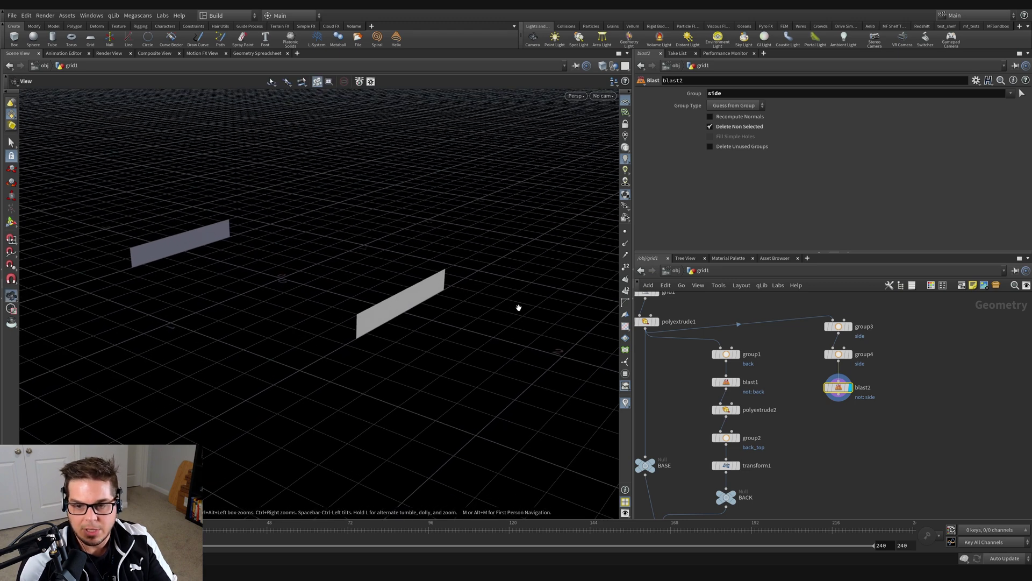
key(Return)
Step: Align blast2 beneath group4 and add a displayed PolyExtrude node below it, connected to its output
drag(840, 393, 840, 388)
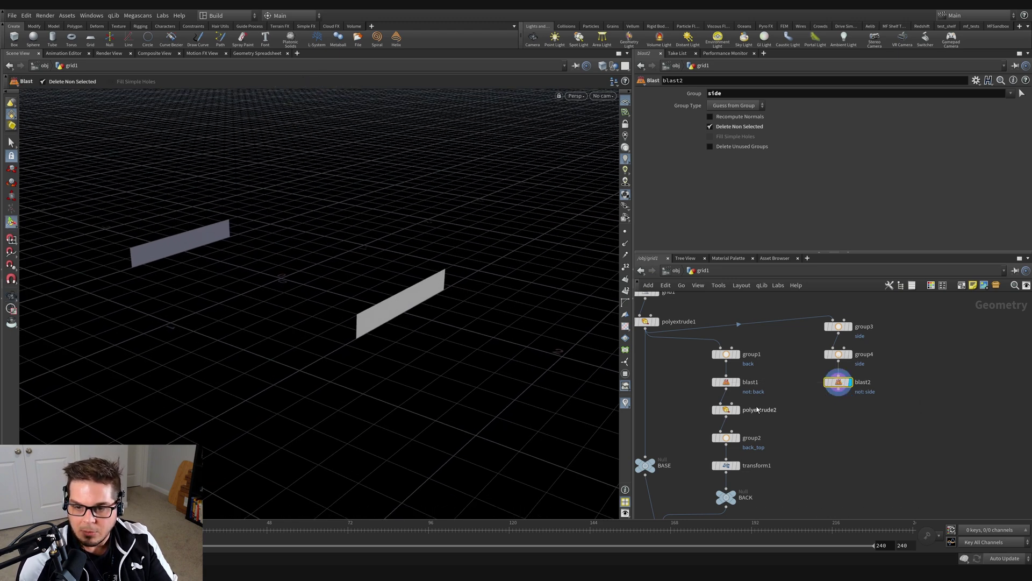
key(Tab)
text(polyex)
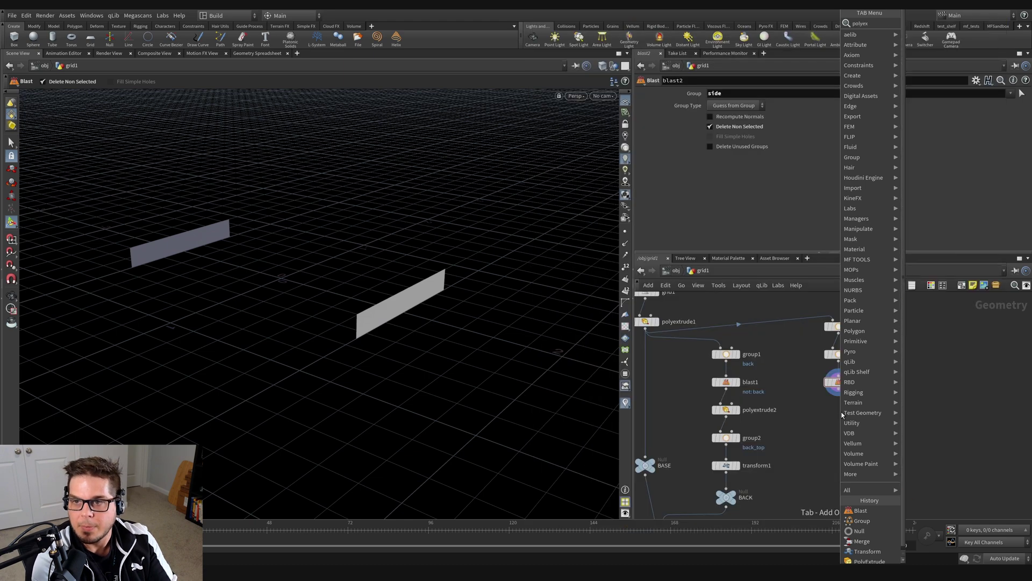
key(Return)
click(842, 415)
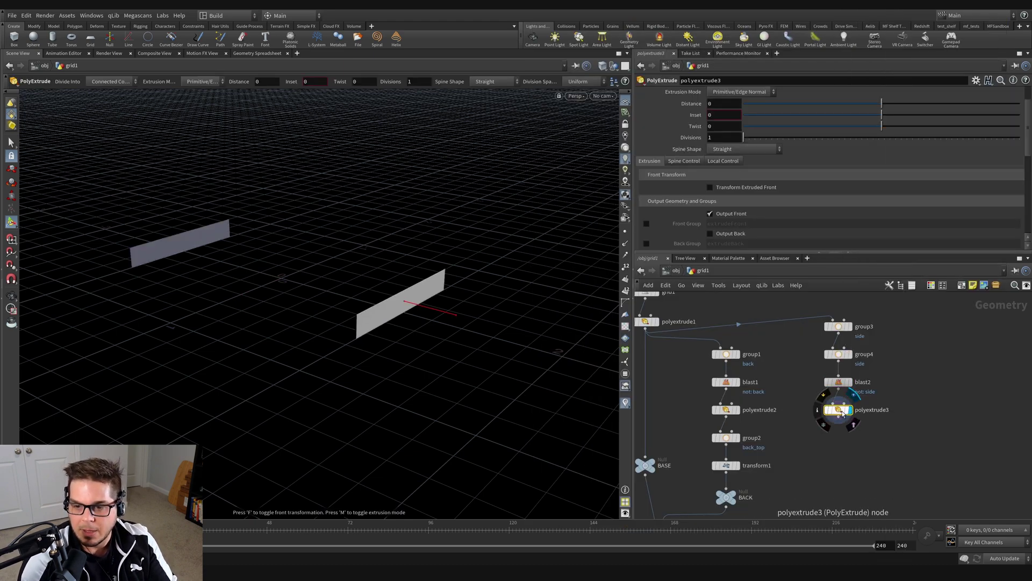
Step: Extrude the two side faces by a distance of 0.15 and enable Output Back to close them
drag(435, 288, 452, 317)
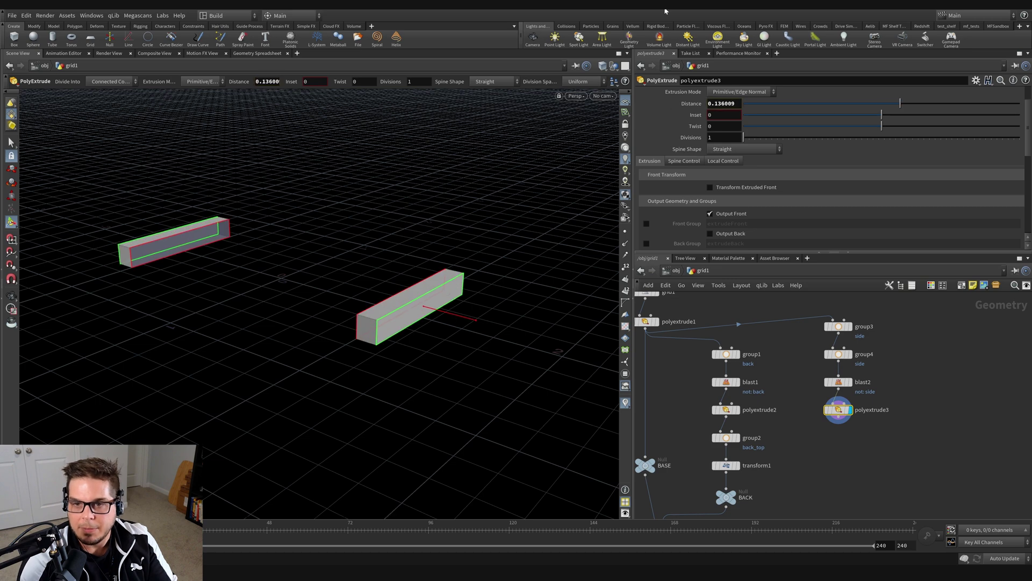
click(711, 233)
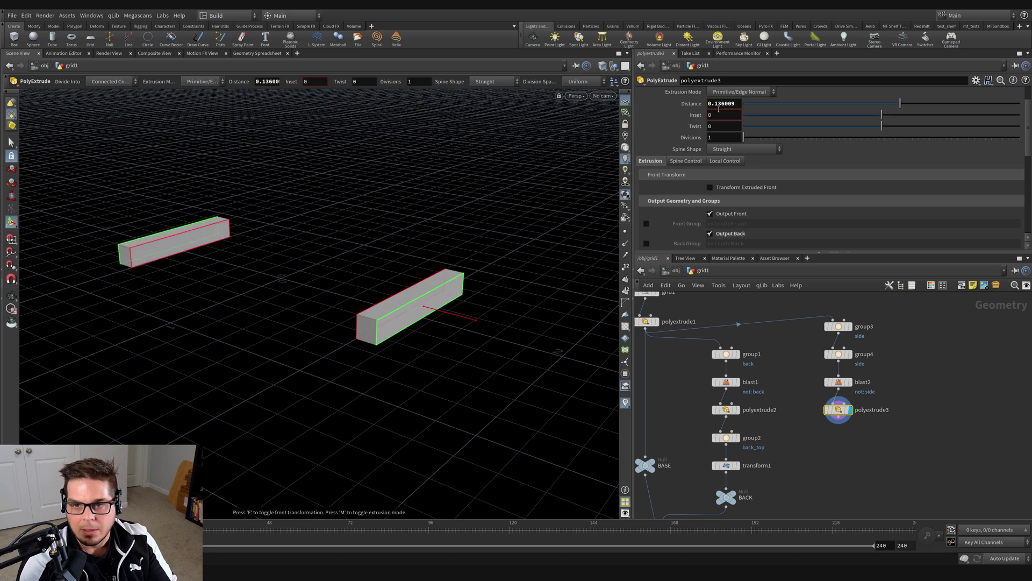
text(..)
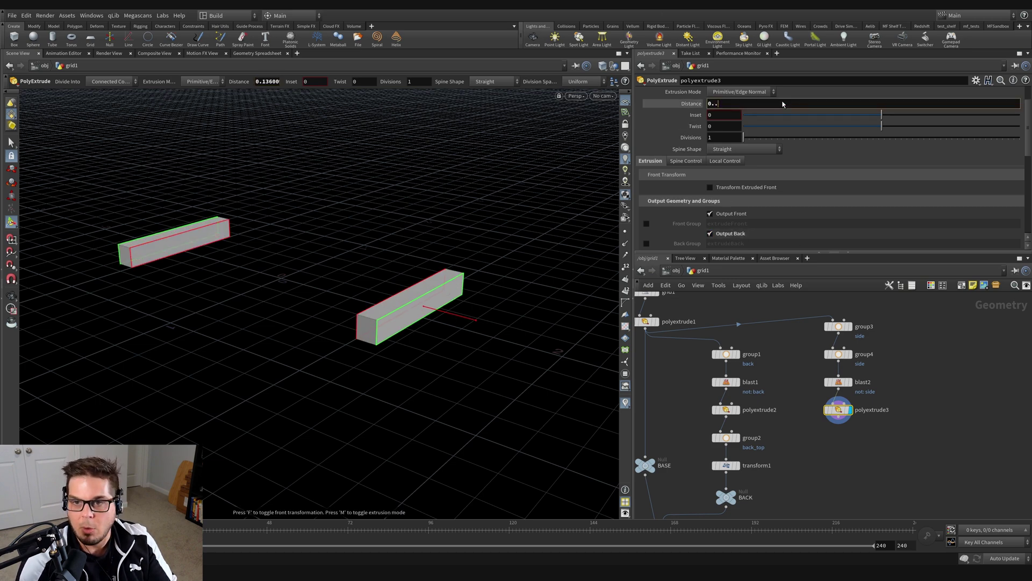
text(15)
key(Return)
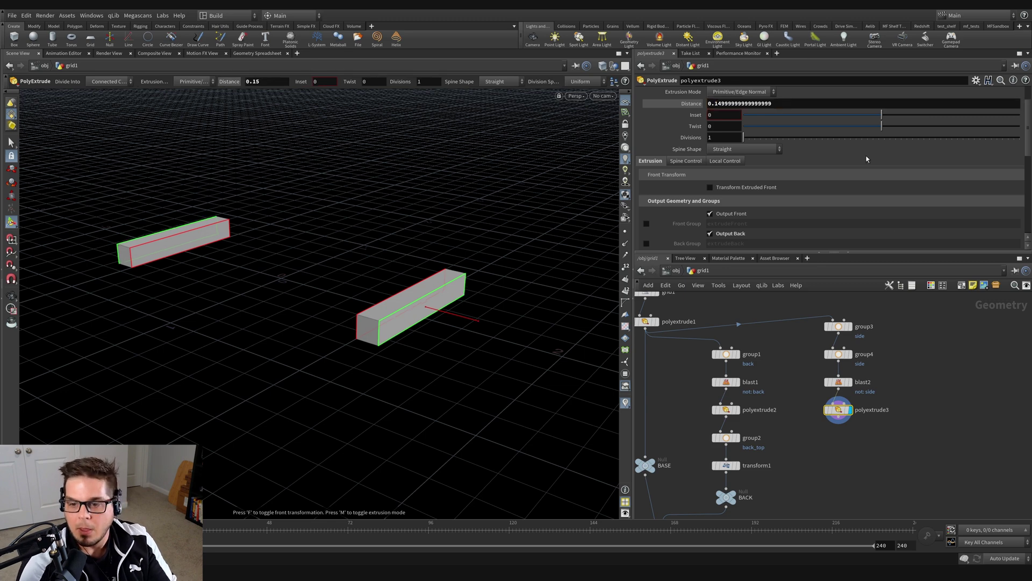
Step: Add a displayed Group node below polyextrude3 and name its group side_top
middle_drag(867, 457, 864, 432)
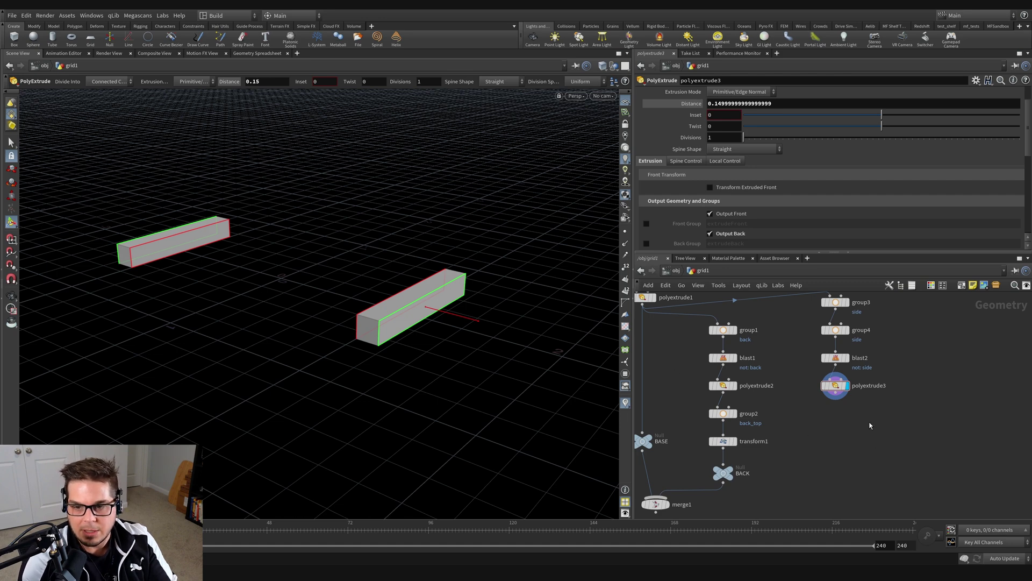
key(Tab)
text(group)
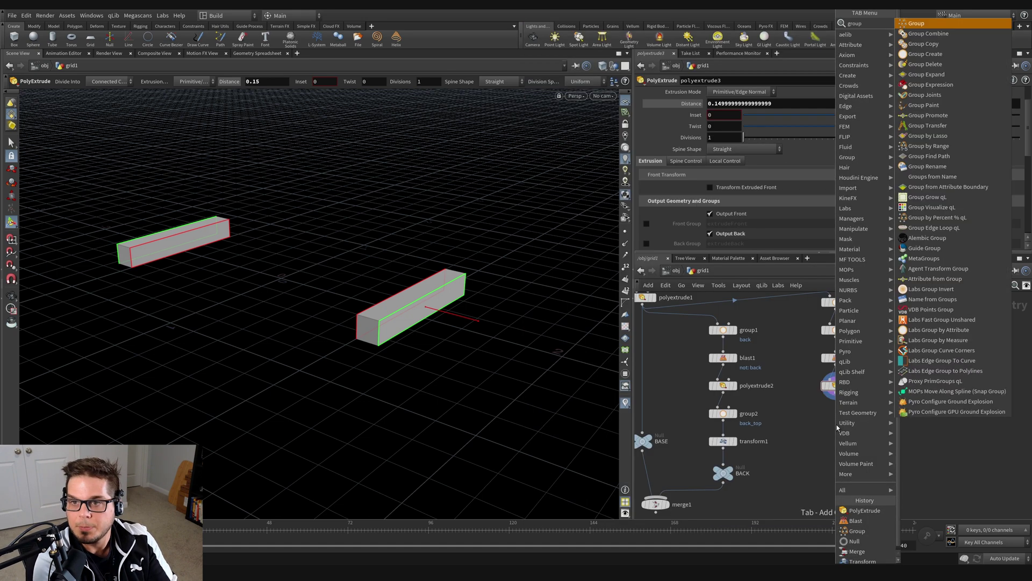
key(Return)
click(834, 414)
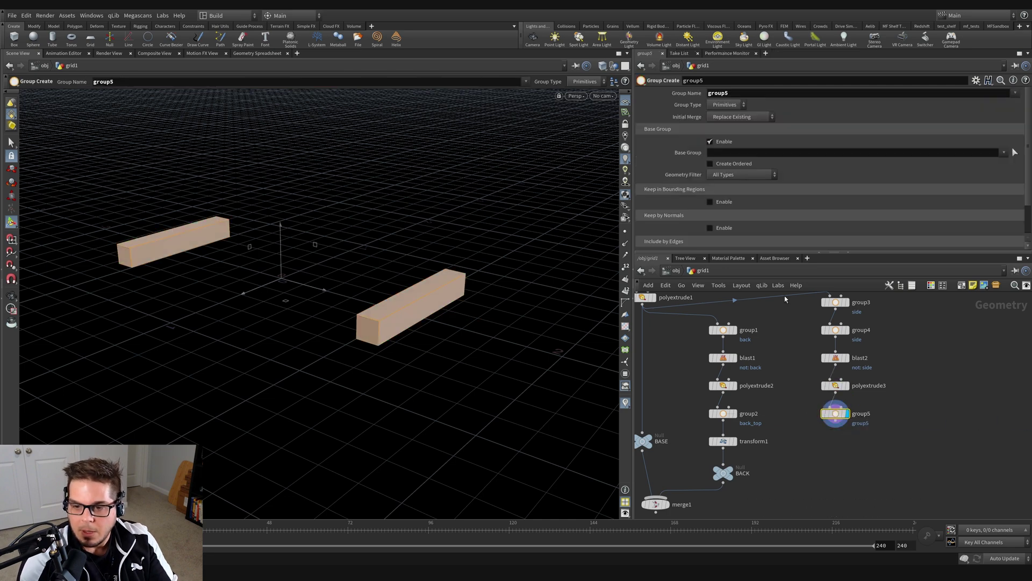
double_click(742, 96)
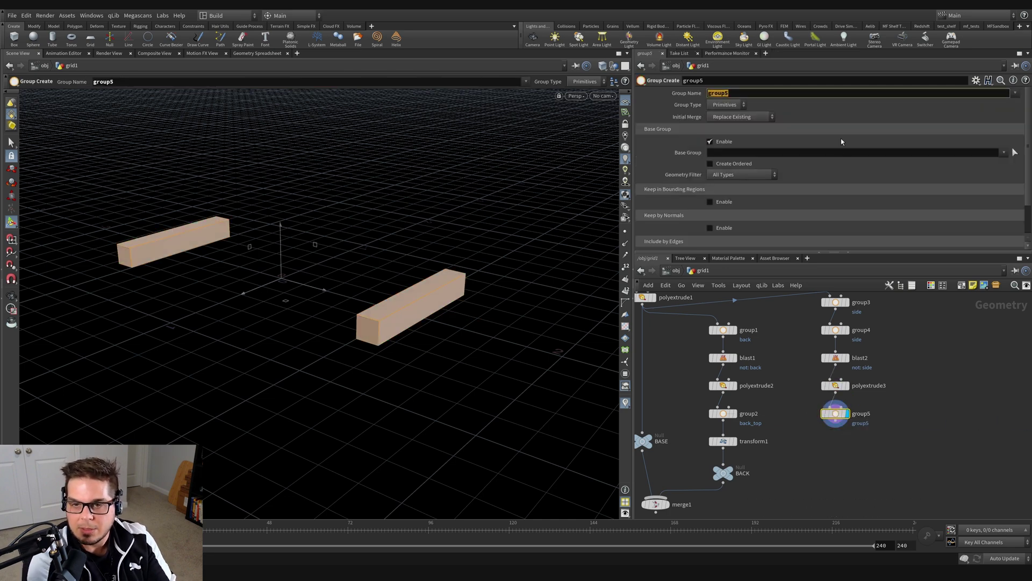
text(side_top)
key(Return)
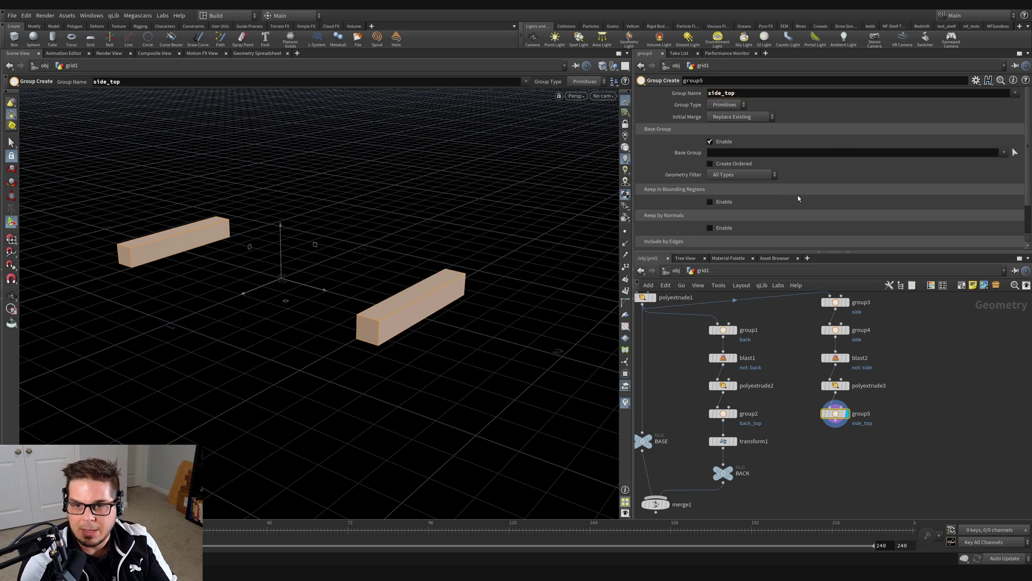
Step: Disable the side_top base group and keep by normals with direction 0, 1, 0 and a spread angle of about 62.4
click(710, 141)
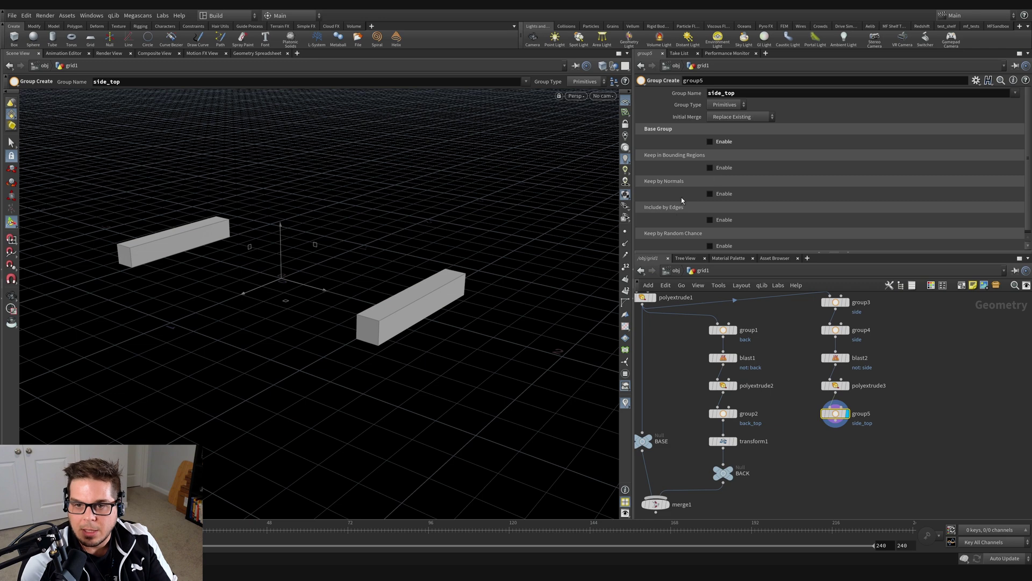
click(732, 194)
scroll(762, 201, down, 1)
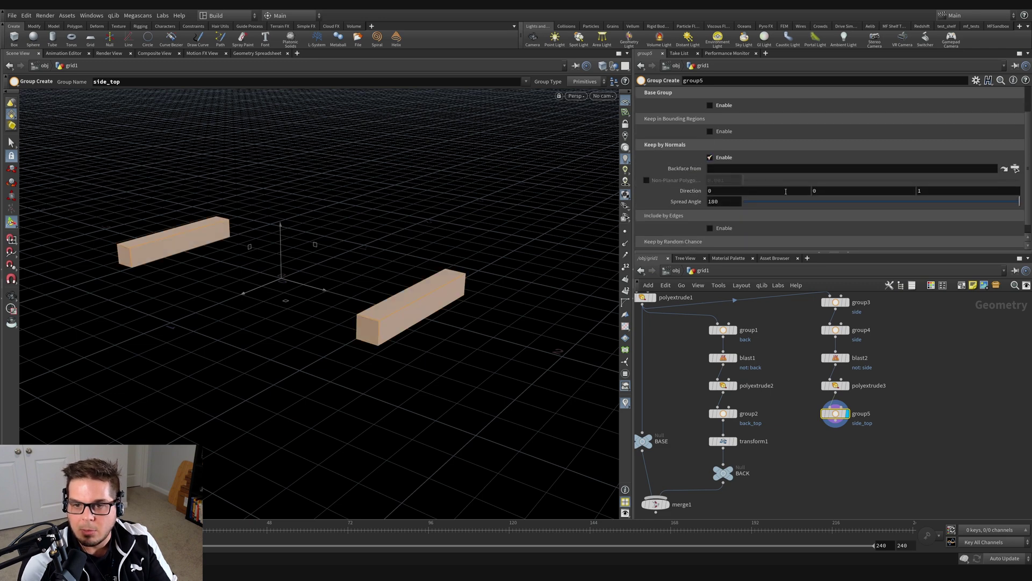
click(839, 194)
text(1)
key(Tab)
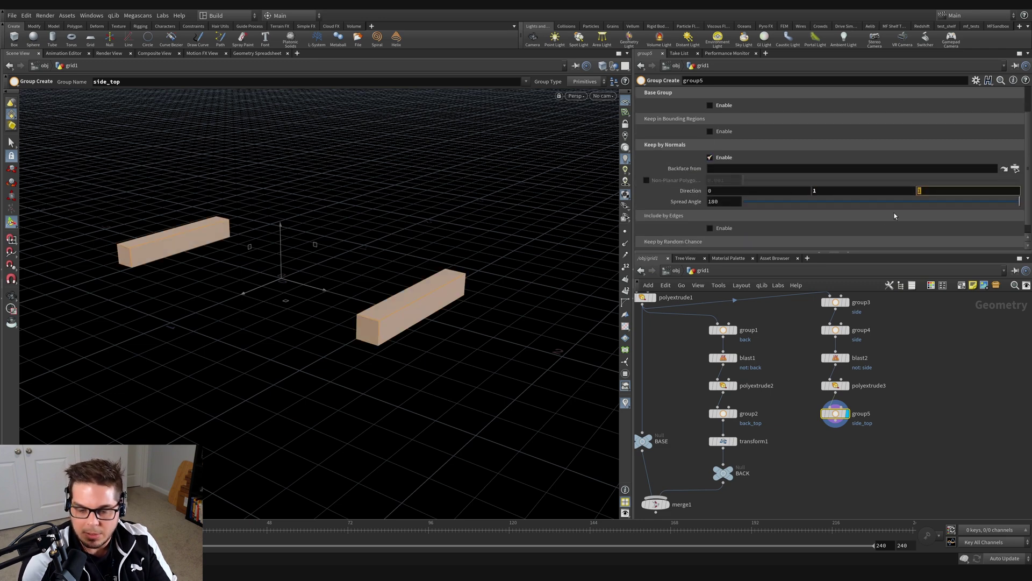
text(0)
key(Return)
click(862, 200)
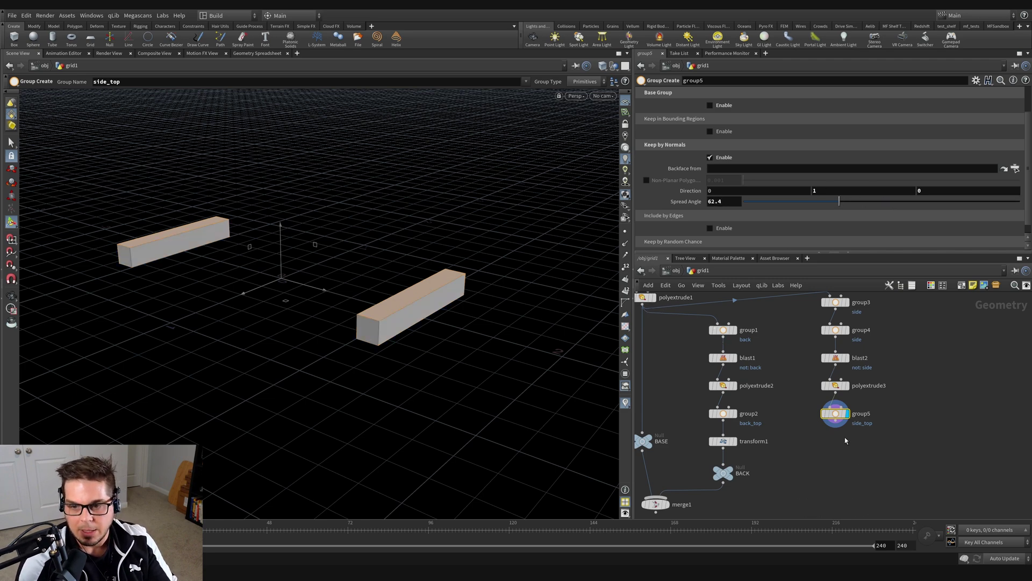
Step: Add a Transform node below group5, connected to its output, and display it
key(Tab)
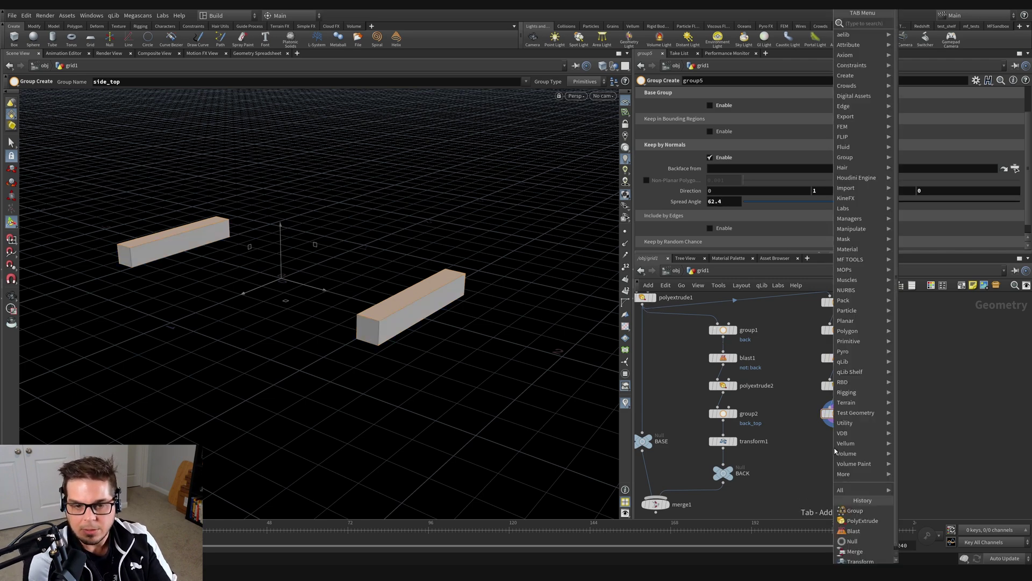
text(transfor)
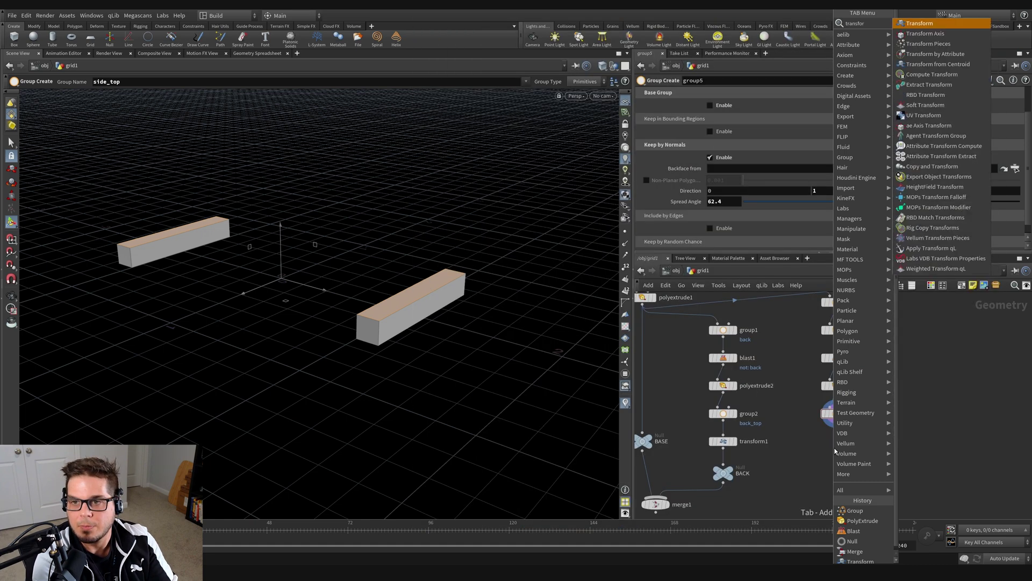
key(Return)
click(829, 444)
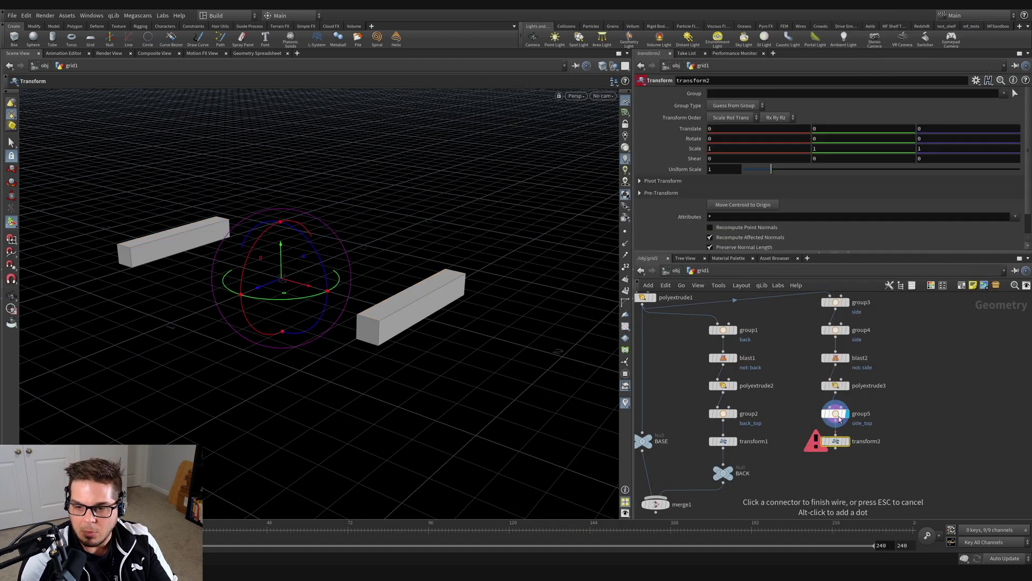
scroll(849, 448, up, 2)
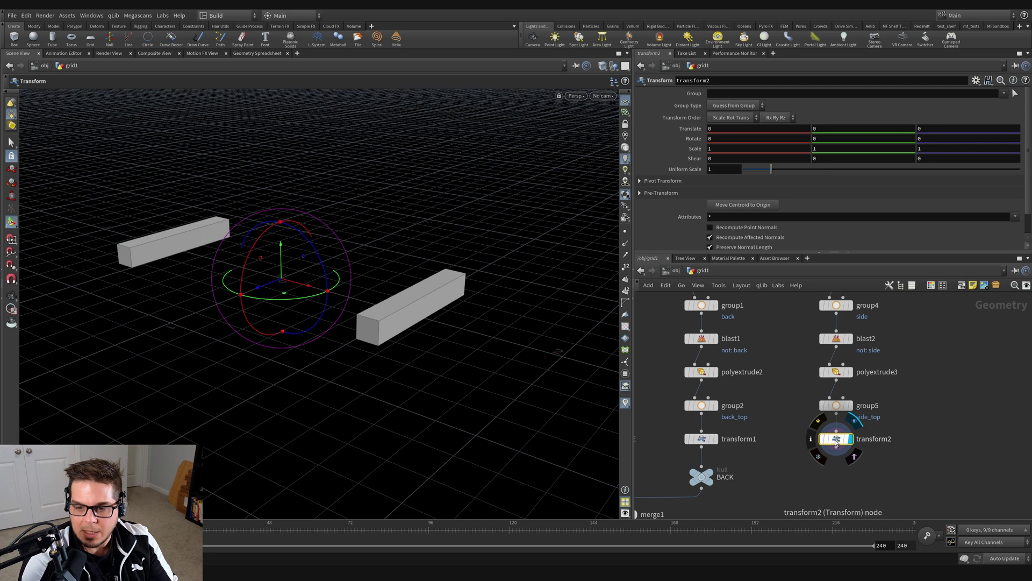
Step: Translate transform2 up about 0.228 in Y and restrict it to the side_top group
drag(284, 264, 280, 228)
click(1003, 93)
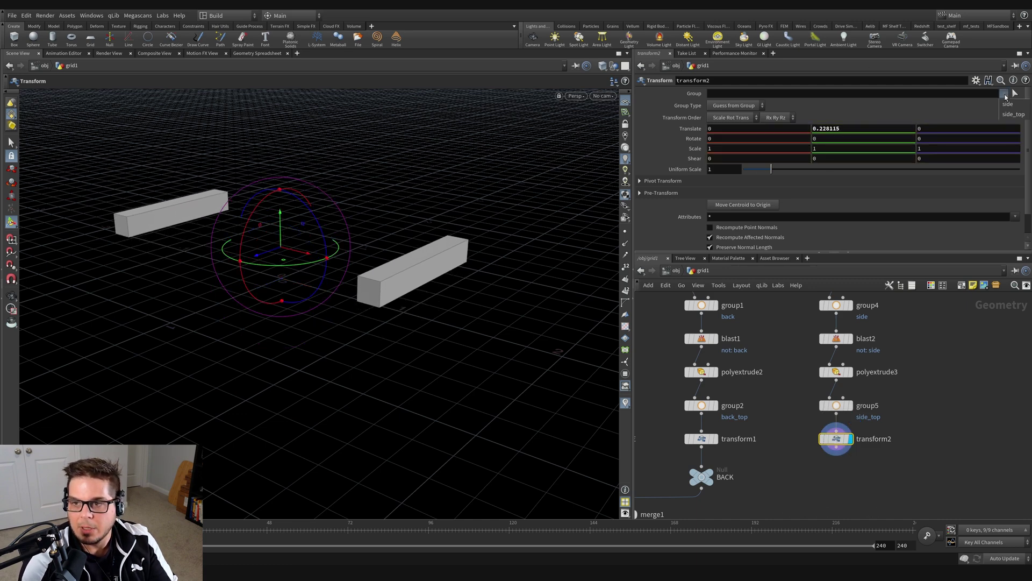
click(1009, 117)
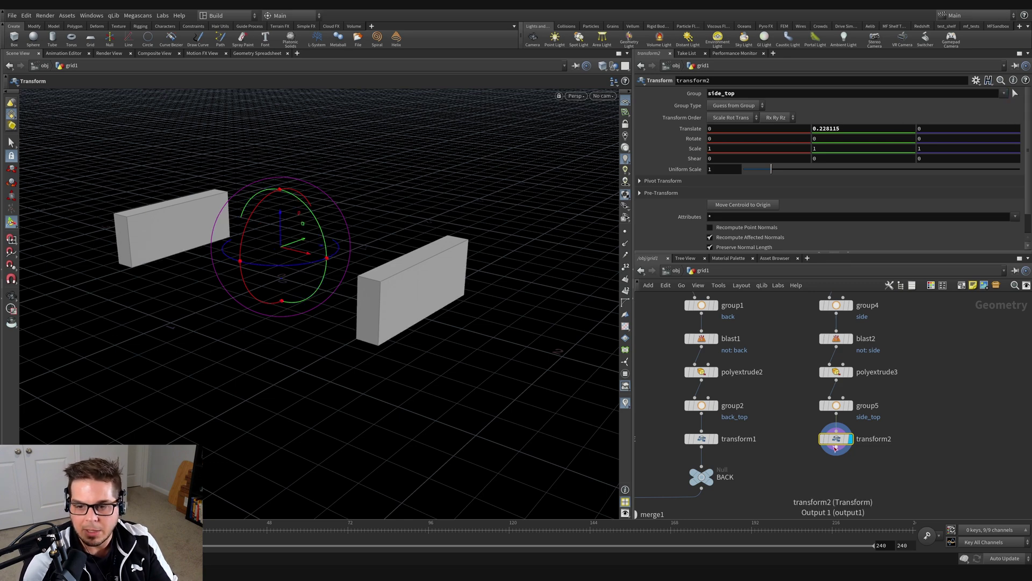
Step: Move merge1 lower, connect transform2 into it alongside the base and back, and display the merged couch
scroll(818, 431, down, 2)
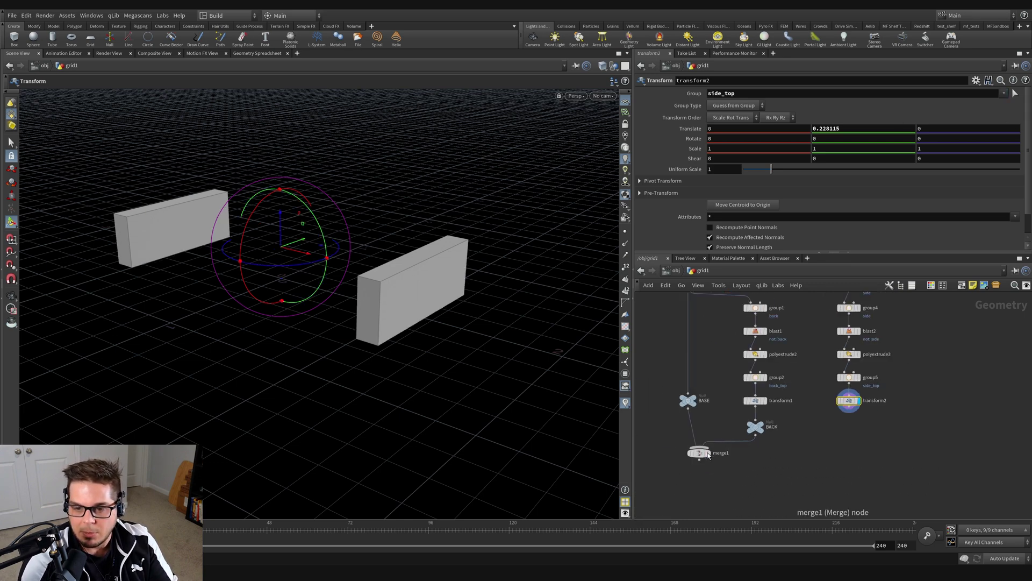
drag(699, 453, 695, 470)
click(695, 464)
click(849, 408)
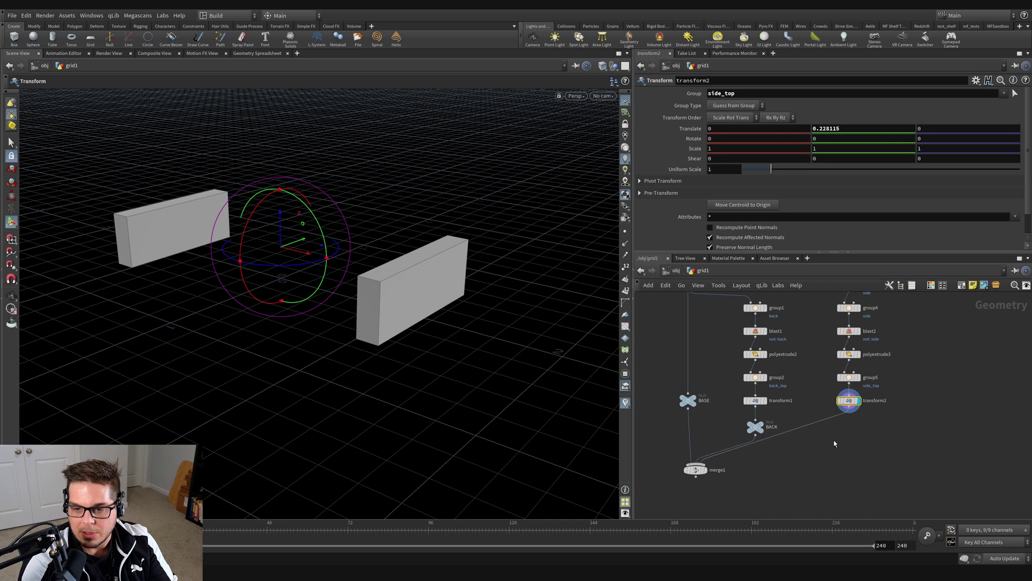
click(705, 469)
key(Escape)
drag(397, 288, 319, 265)
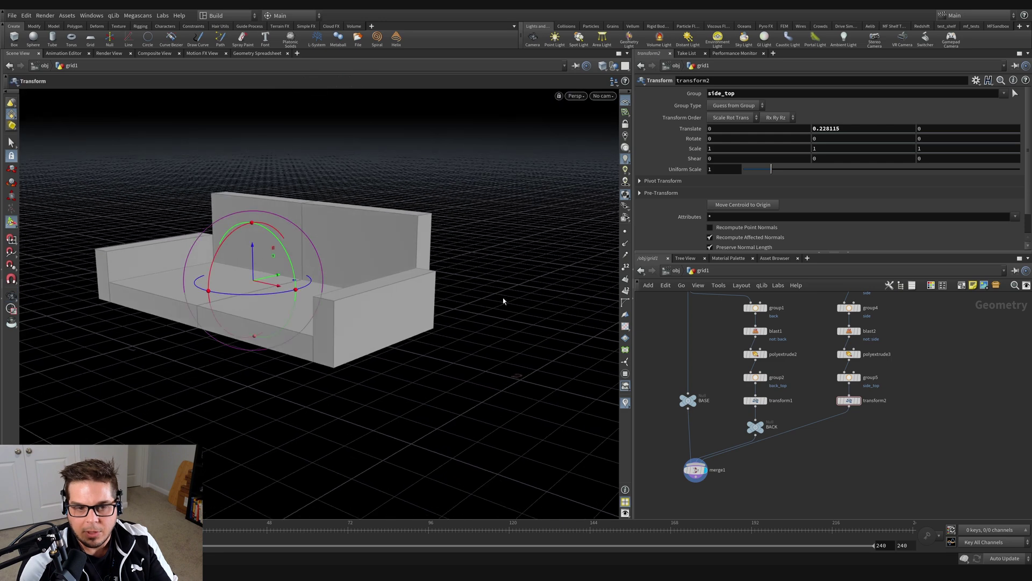
Step: Raise the tops of the two side parts to a Y translation of about 0.3 in transform2
drag(878, 425, 849, 398)
drag(240, 255, 258, 231)
key(Escape)
drag(382, 281, 345, 286)
Step: Adjust the back's height in transform1 to a Y translation of about 0.613
click(755, 400)
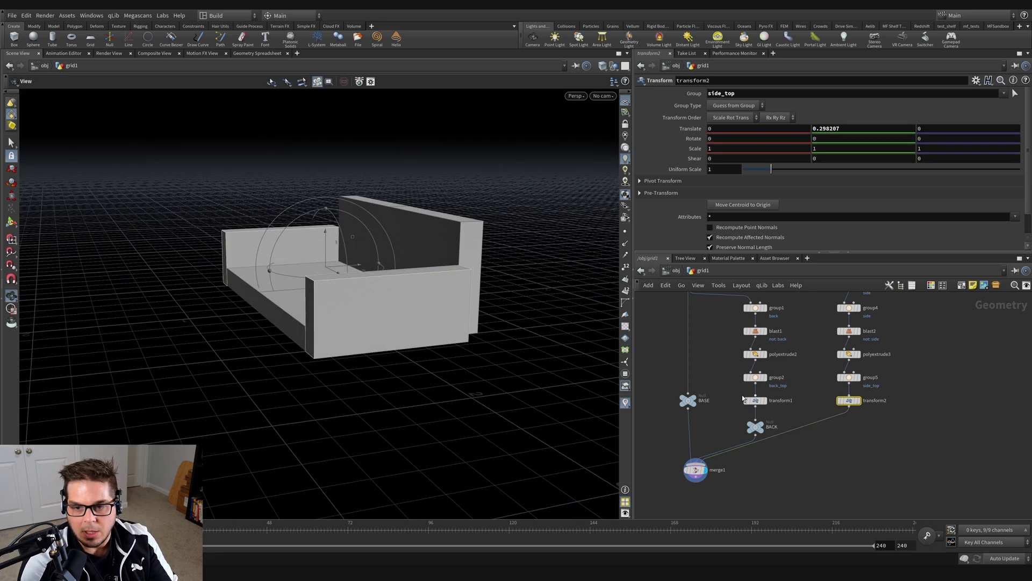
key(Return)
drag(326, 210, 327, 202)
alt+drag(334, 264, 416, 316)
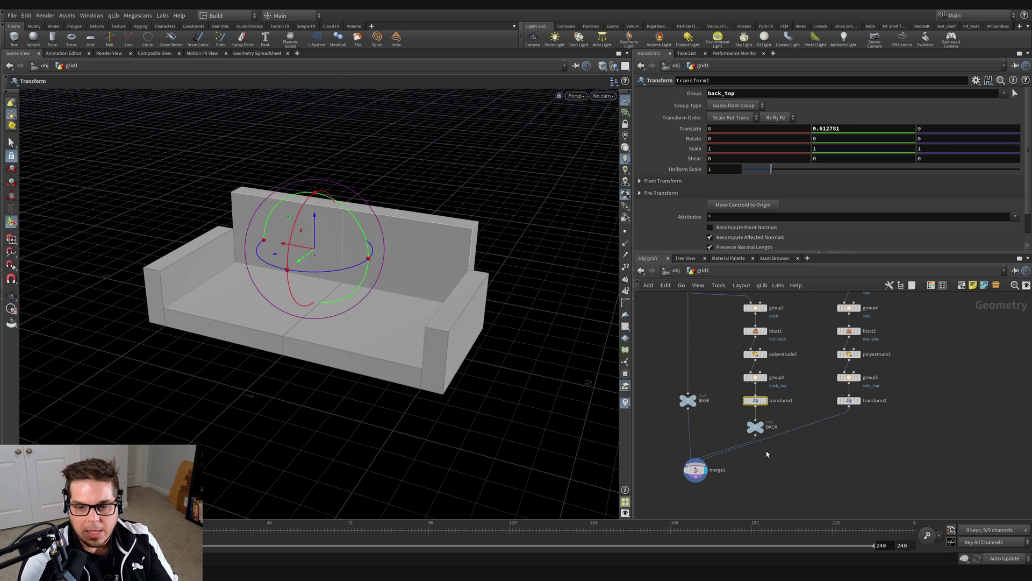
Step: Make room above merge1, insert a Null between transform2 and merge1, and name it ARMS
drag(697, 471, 695, 485)
click(825, 462)
key(Tab)
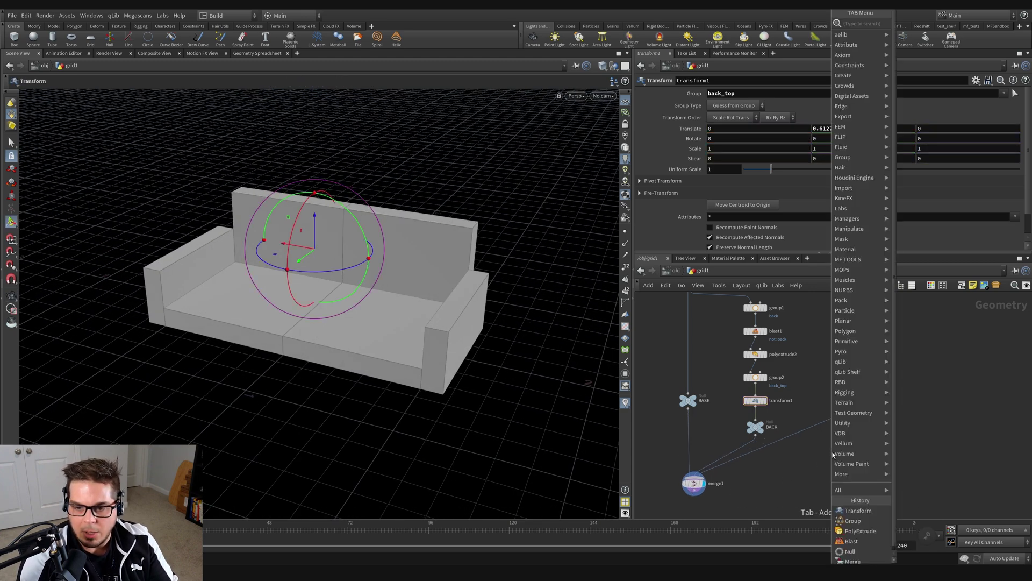
text(null)
key(Return)
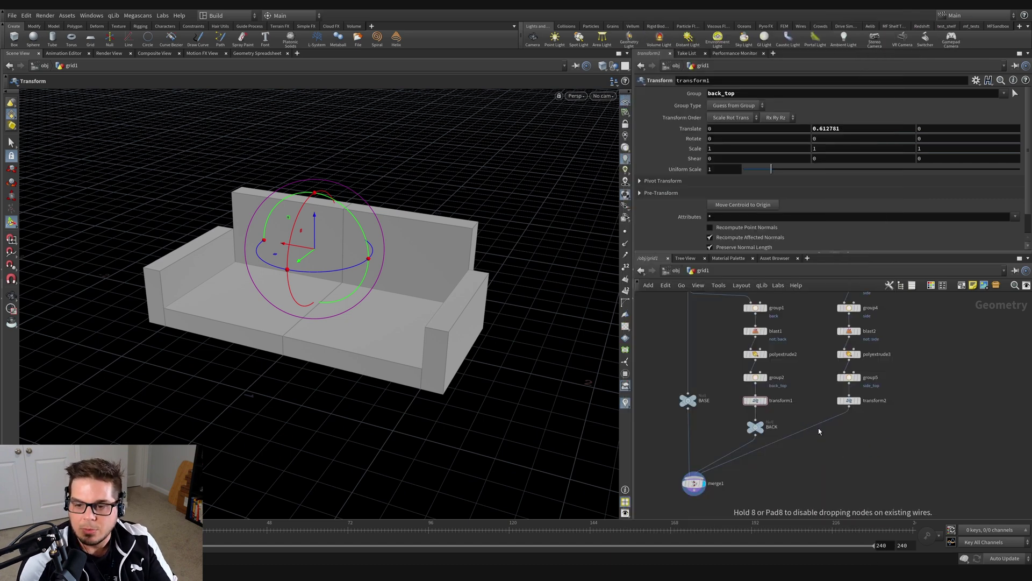
click(819, 432)
drag(816, 430, 853, 431)
click(861, 425)
click(865, 428)
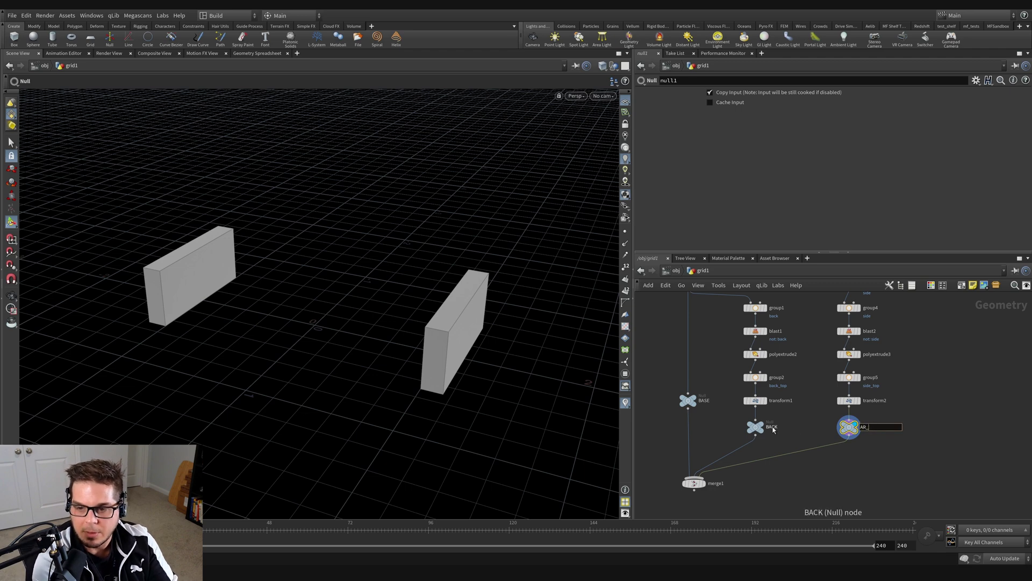
key(Return)
Step: Move merge1 further below the three null outputs and display it to view the complete couch
middle_drag(915, 475, 917, 398)
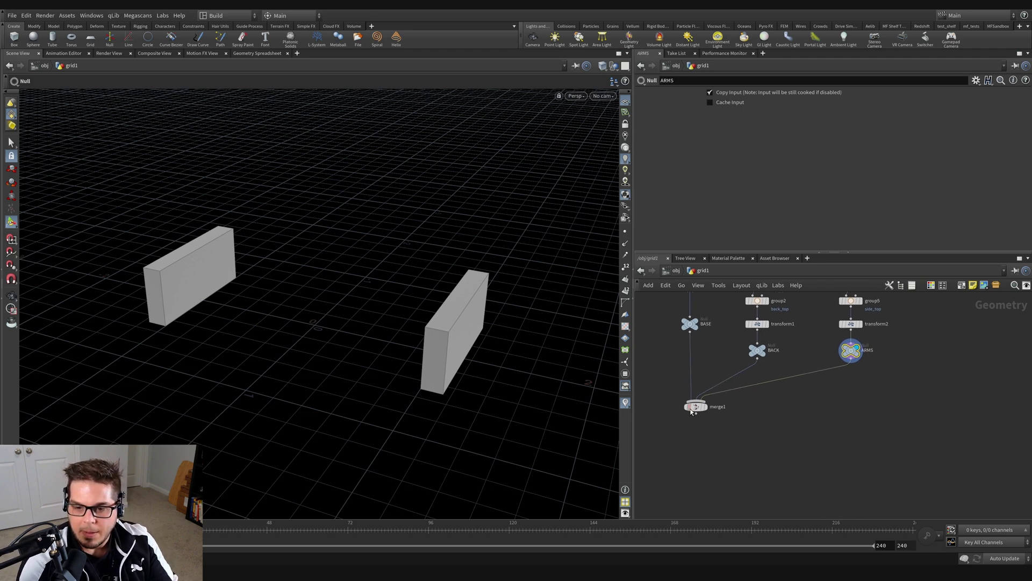
drag(698, 407, 697, 427)
click(707, 426)
click(695, 426)
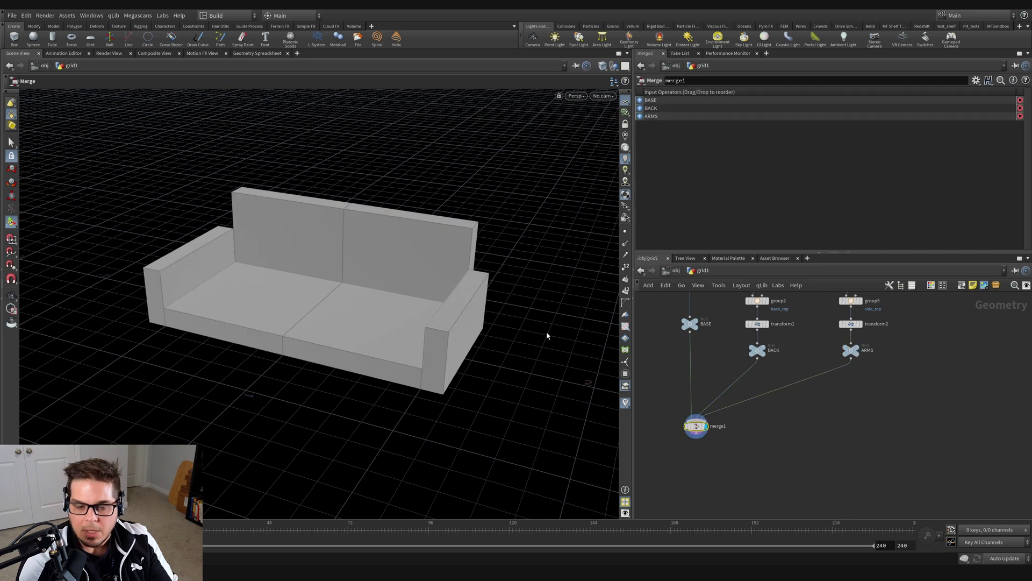
key(Escape)
scroll(494, 343, up, 5)
scroll(477, 347, down, 5)
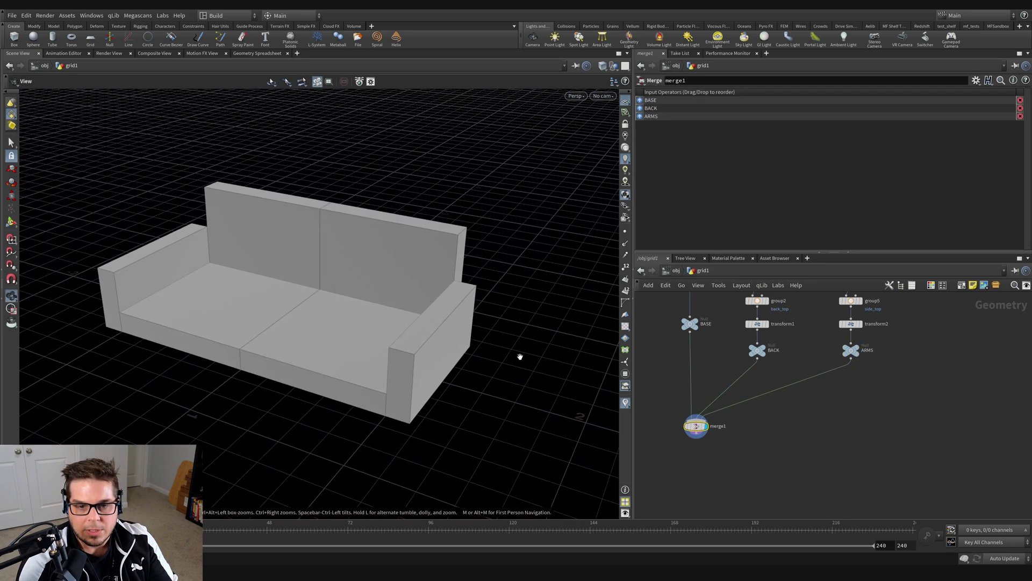
Step: Widen grid1 from one end to an X size of about 2.58 while keeping the merged couch displayed
middle_drag(734, 291, 737, 433)
click(694, 322)
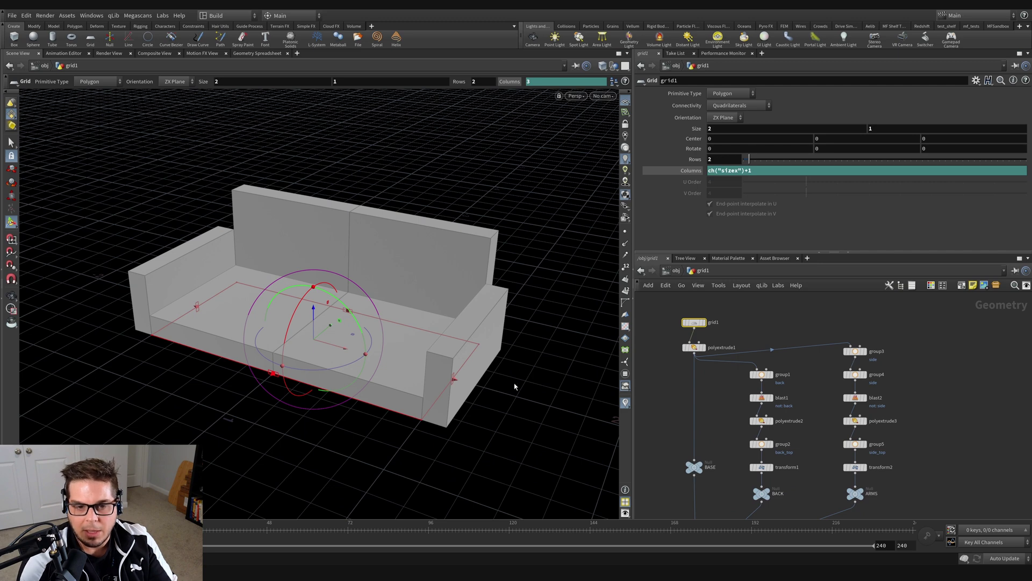
drag(455, 381, 548, 386)
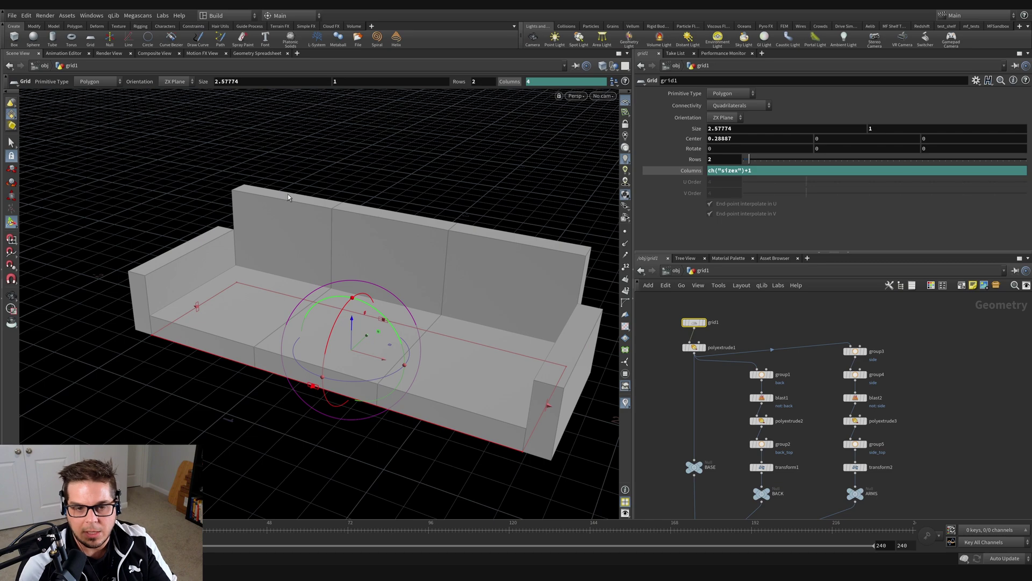
Step: Widen grid1 from one end to an X size of about 2.95 while viewing the whole couch
key(Escape)
drag(288, 197, 307, 300)
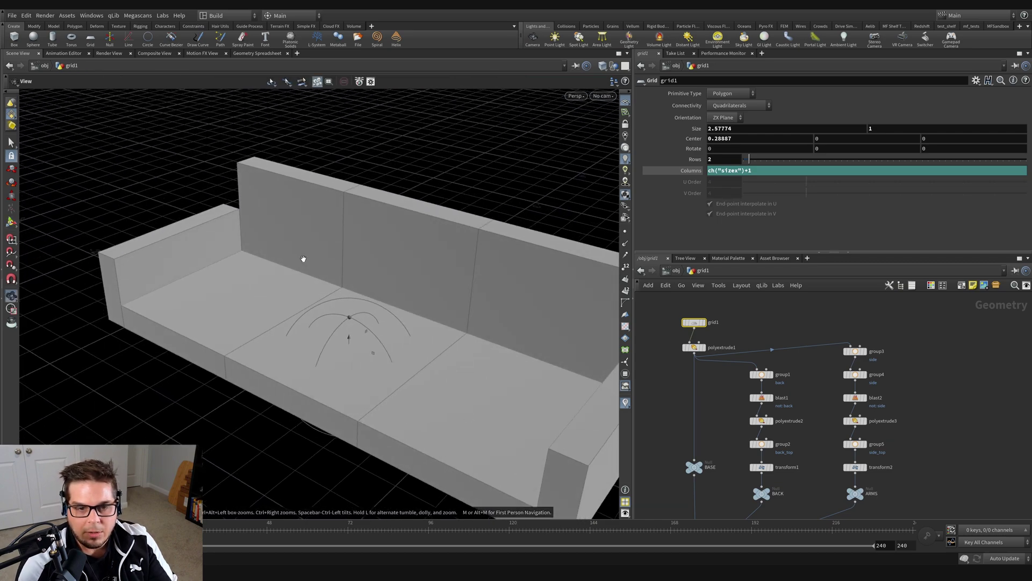
drag(303, 258, 360, 334)
key(Return)
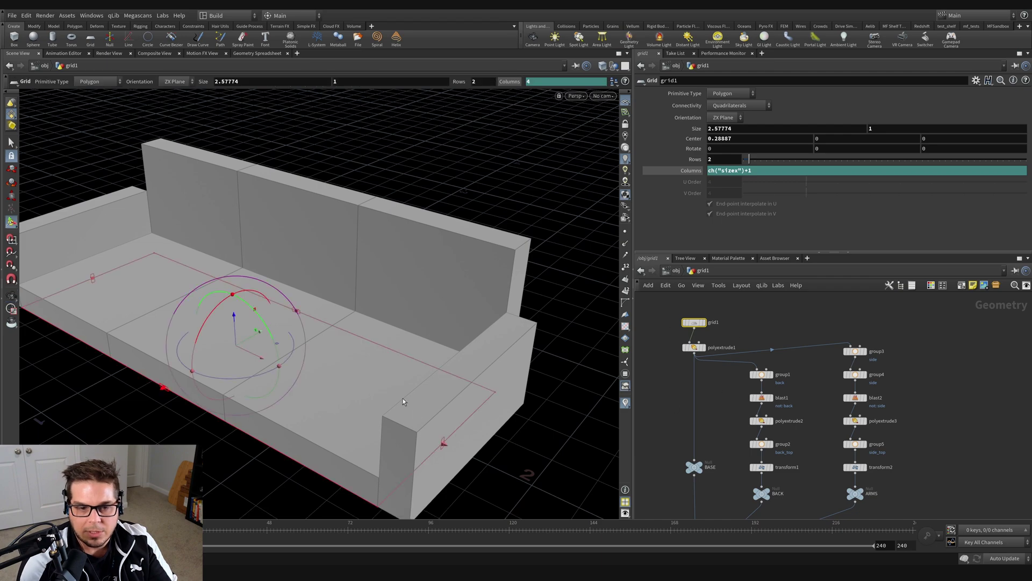
drag(444, 445, 520, 480)
alt+drag(291, 323, 350, 289)
alt+right_drag(350, 288, 264, 307)
alt+drag(263, 306, 235, 344)
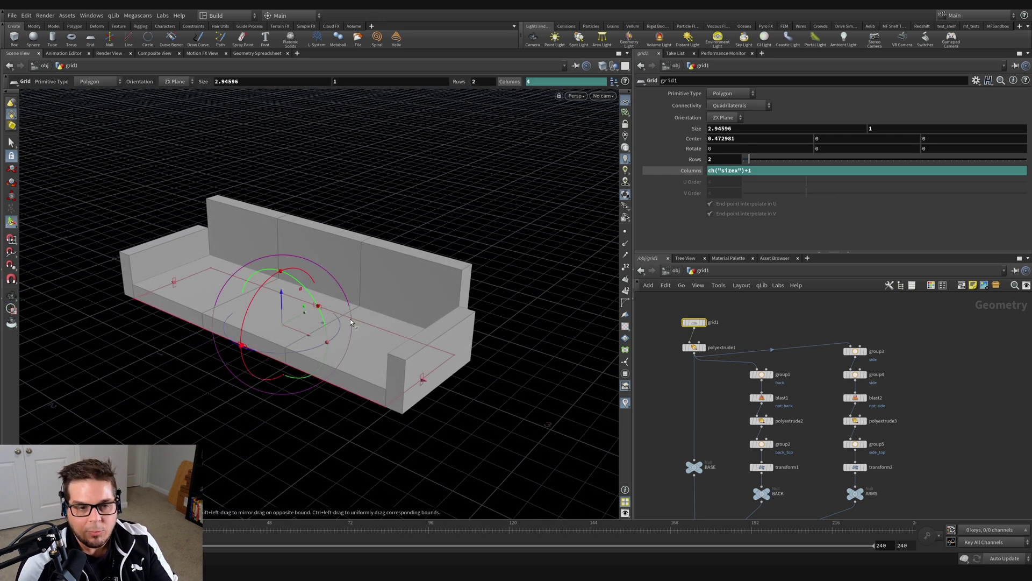
Step: Set grid1's X size to 2 and its X center to 0
key(Escape)
drag(341, 329, 365, 341)
key(Return)
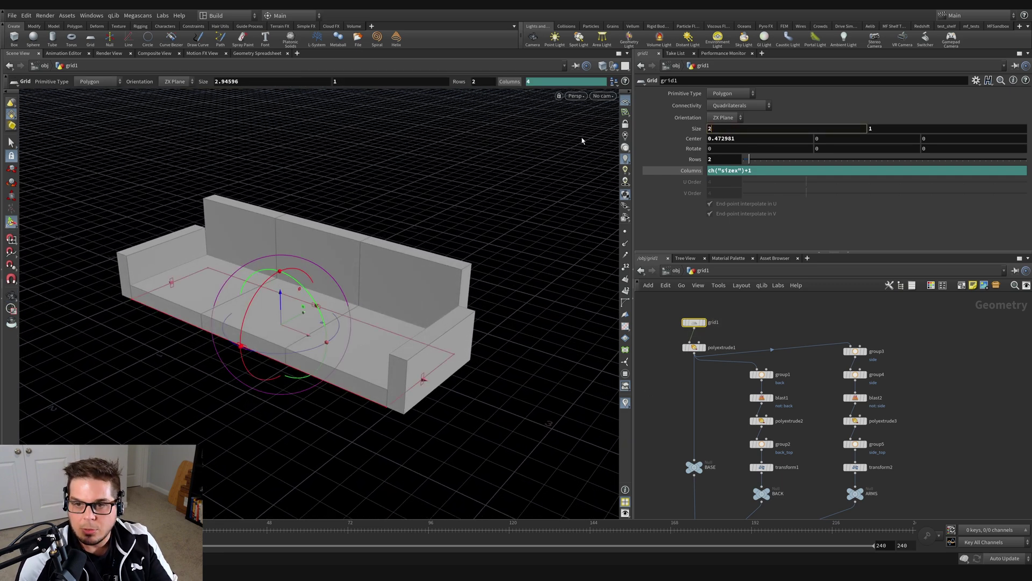
key(Tab)
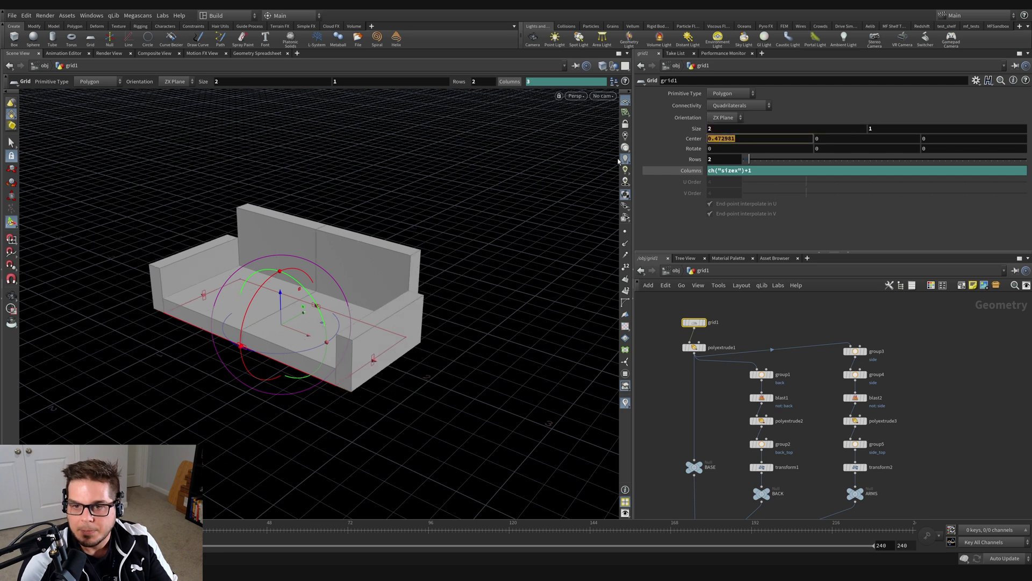
key(Return)
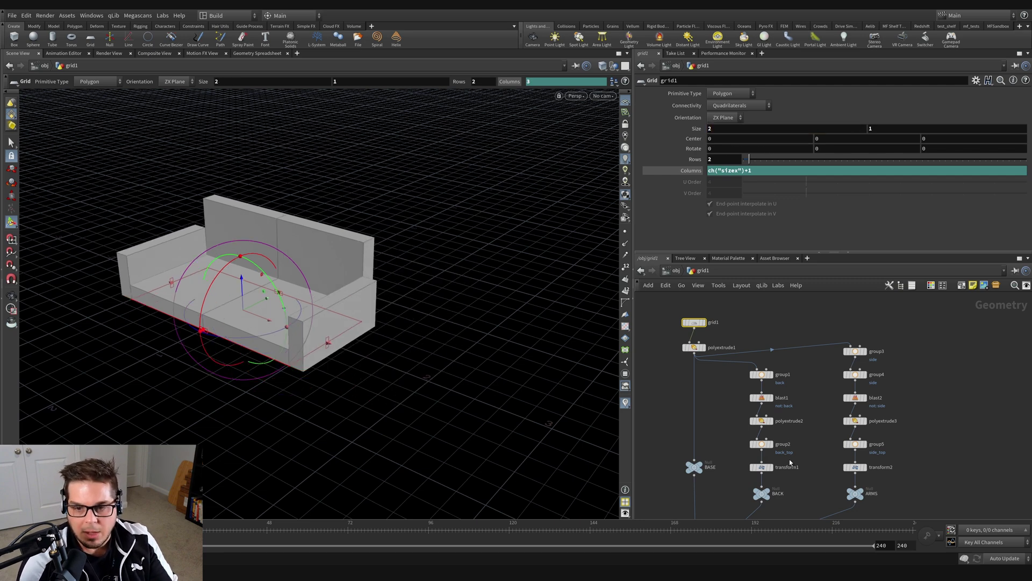
Step: Examine the couch from several angles, especially the corner where the arm meets the back
alt+drag(317, 296, 407, 218)
drag(486, 321, 410, 348)
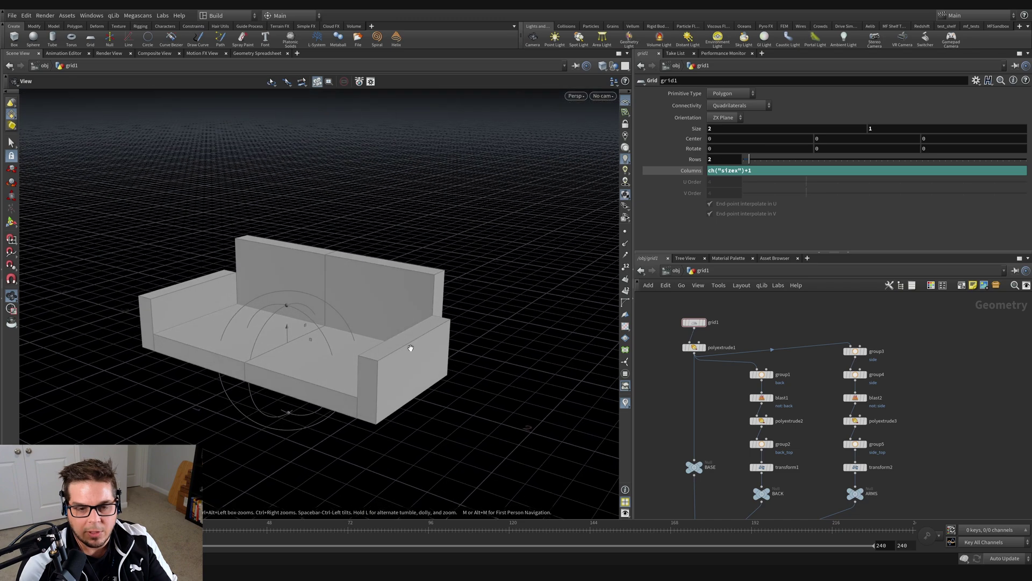
drag(414, 307, 379, 389)
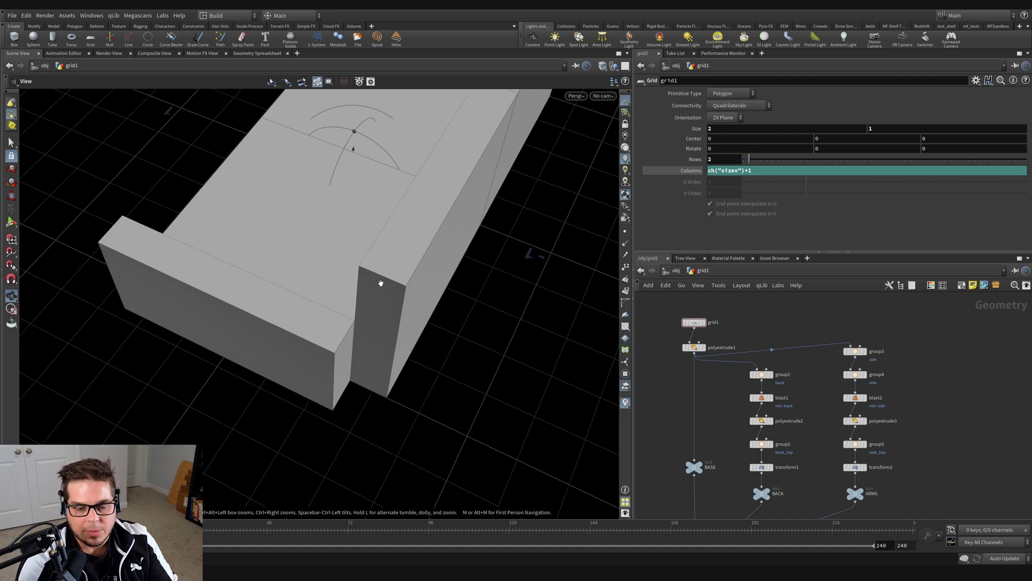
mouse_move(377, 382)
mouse_down()
mouse_move(360, 279)
mouse_move(430, 272)
mouse_move(492, 326)
mouse_move(355, 362)
mouse_move(373, 366)
mouse_up()
middle_drag(373, 366, 419, 337)
right_drag(419, 337, 358, 356)
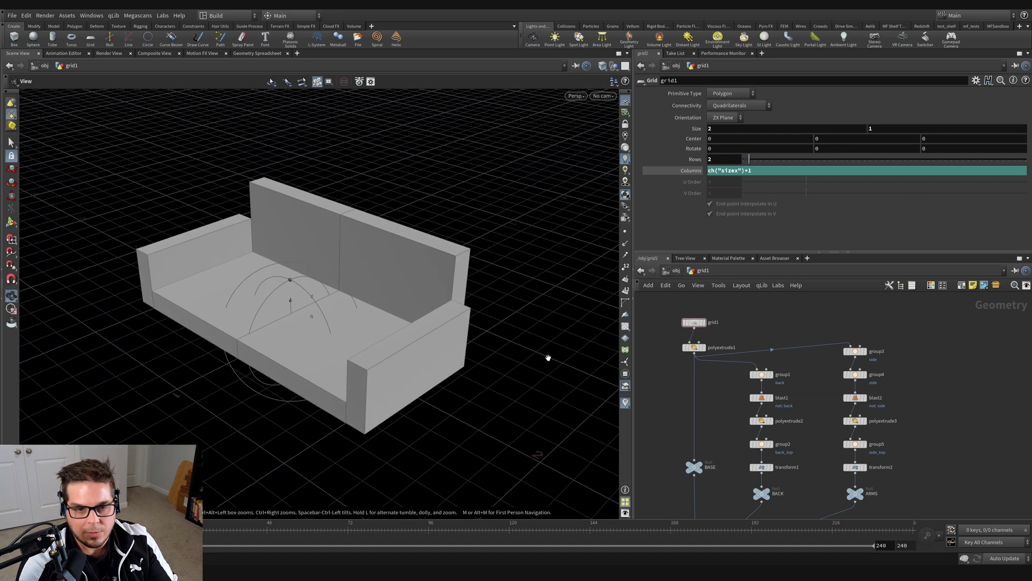
Step: Move the ARMS null and merge1 lower in the network to make room below transform2
middle_drag(940, 462, 919, 337)
click(678, 444)
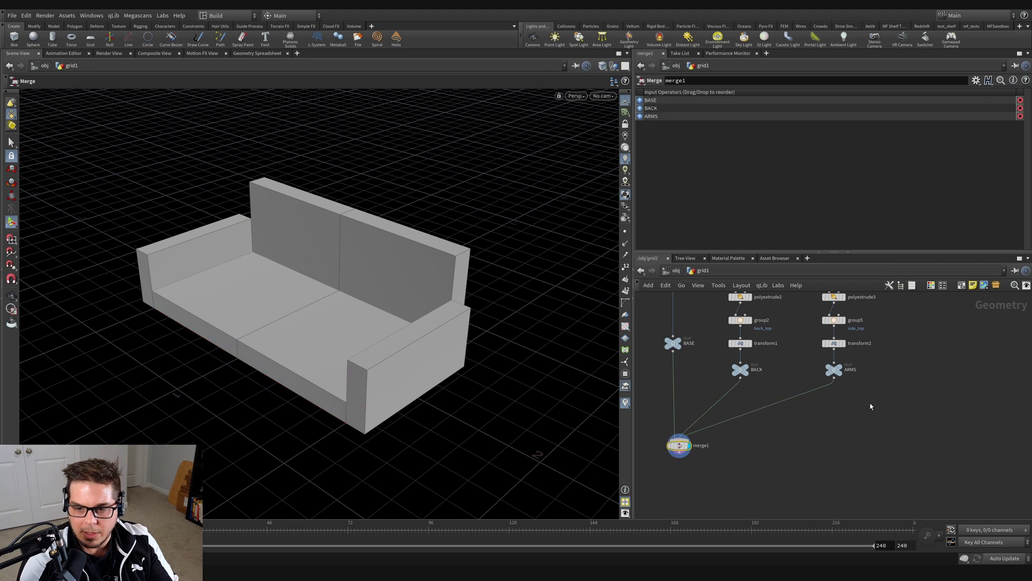
click(835, 371)
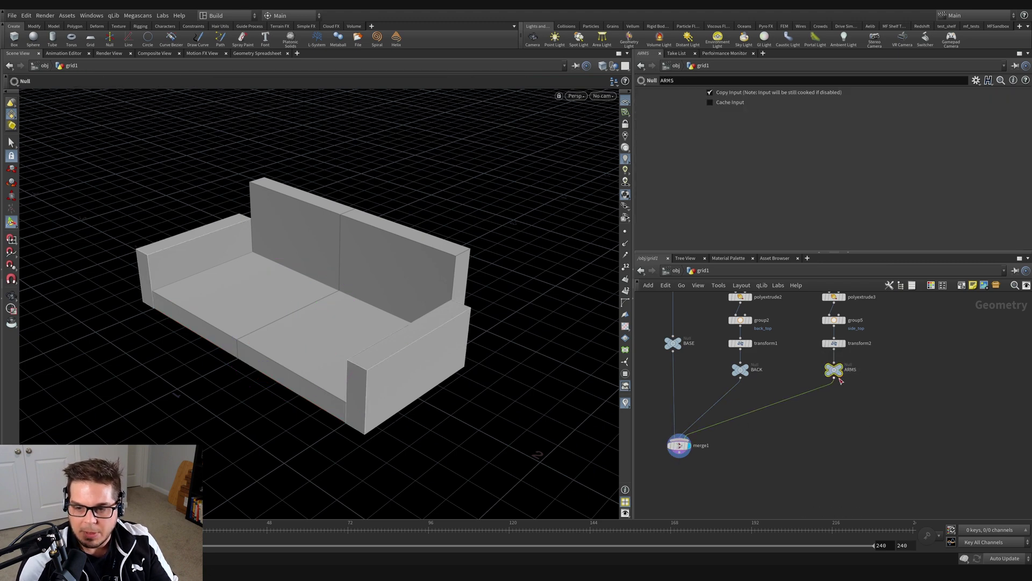
drag(835, 371, 842, 420)
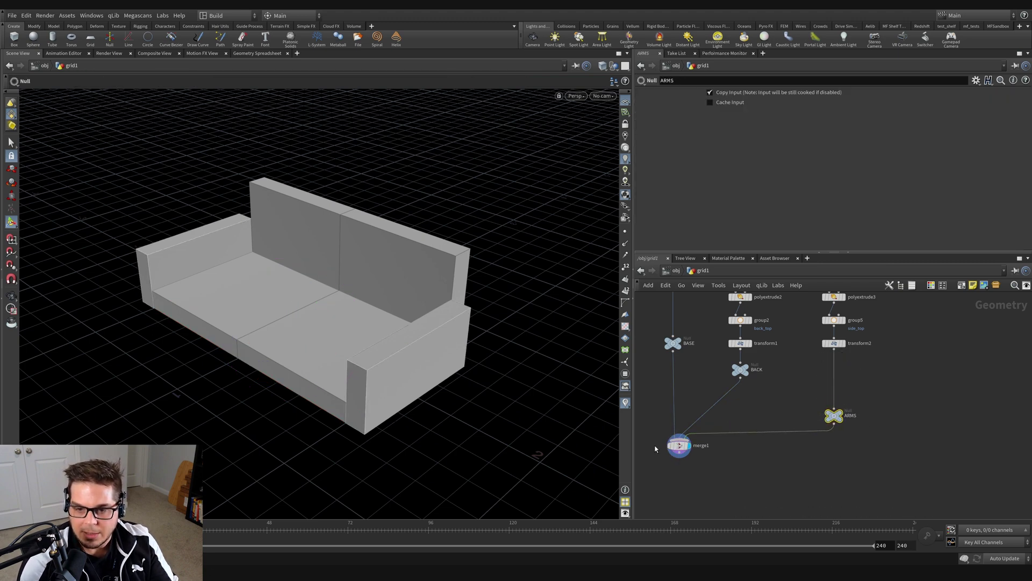
drag(681, 447, 682, 488)
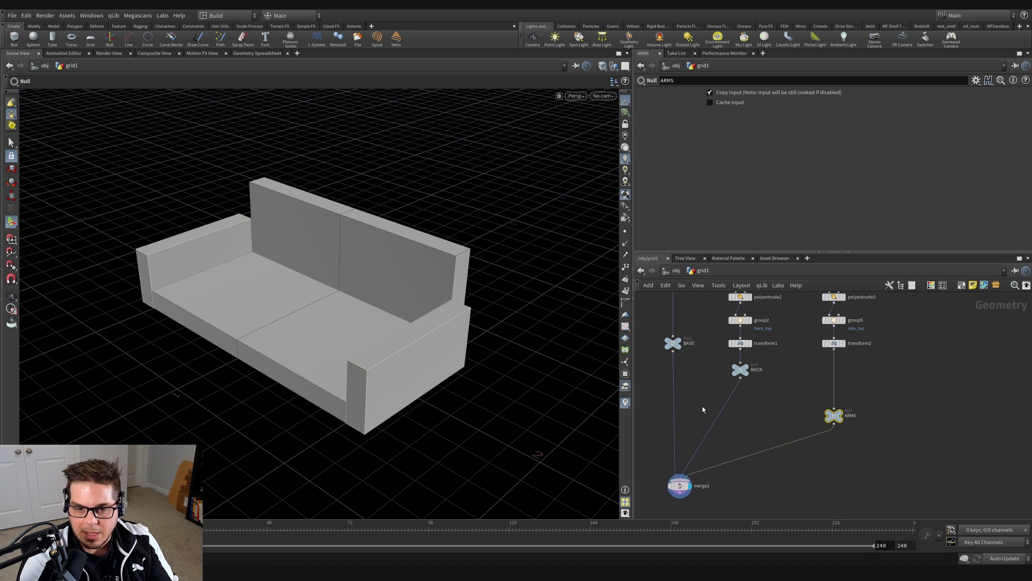
Step: Display the BASE, BACK and ARMS nulls one after another to inspect each couch part separately
click(673, 343)
click(678, 344)
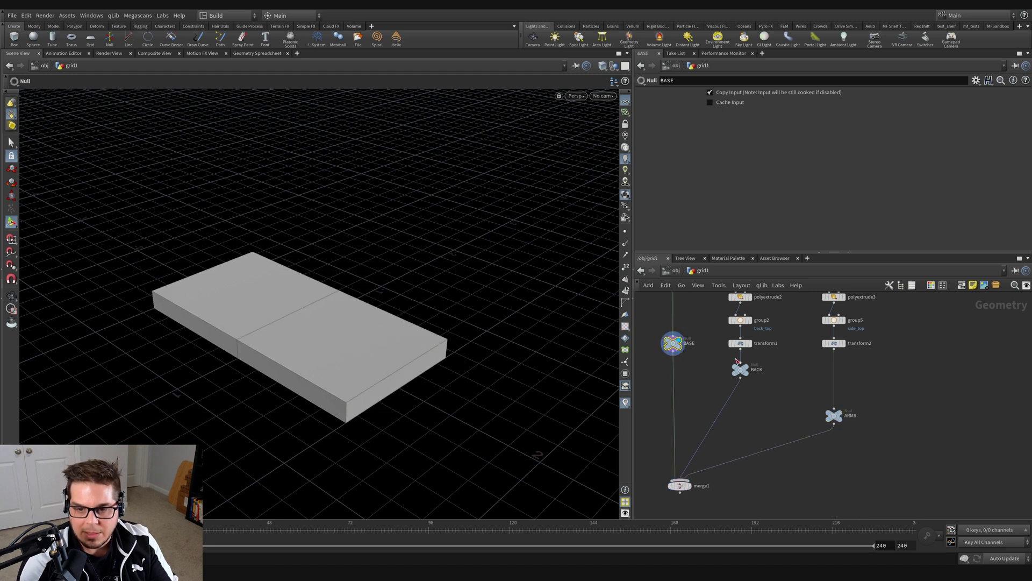
click(746, 369)
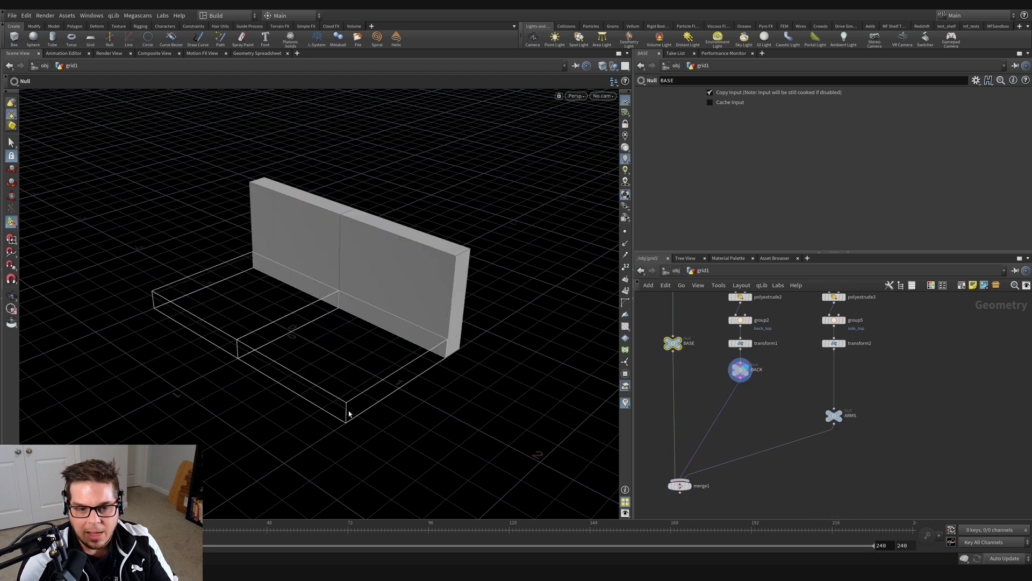
click(834, 415)
click(838, 416)
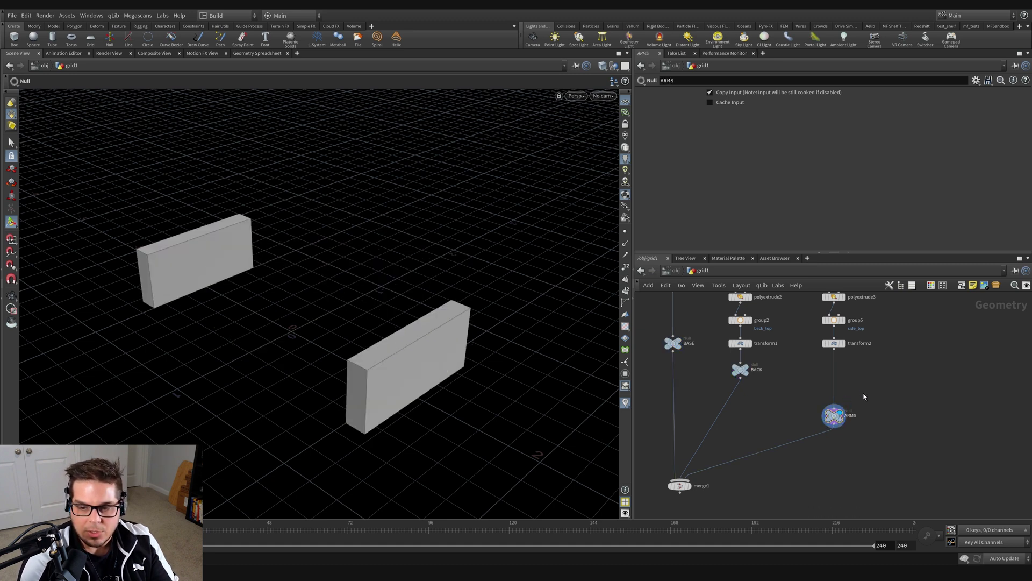
Step: Add a second Merge node beside the arms branch, just above the ARMS null
key(Tab)
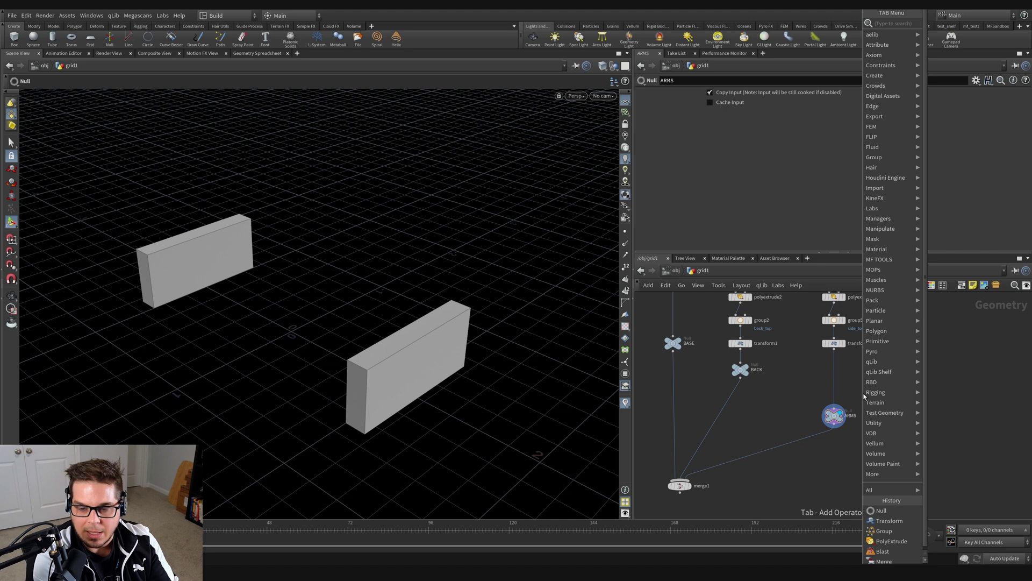
text(merge)
key(Return)
click(864, 396)
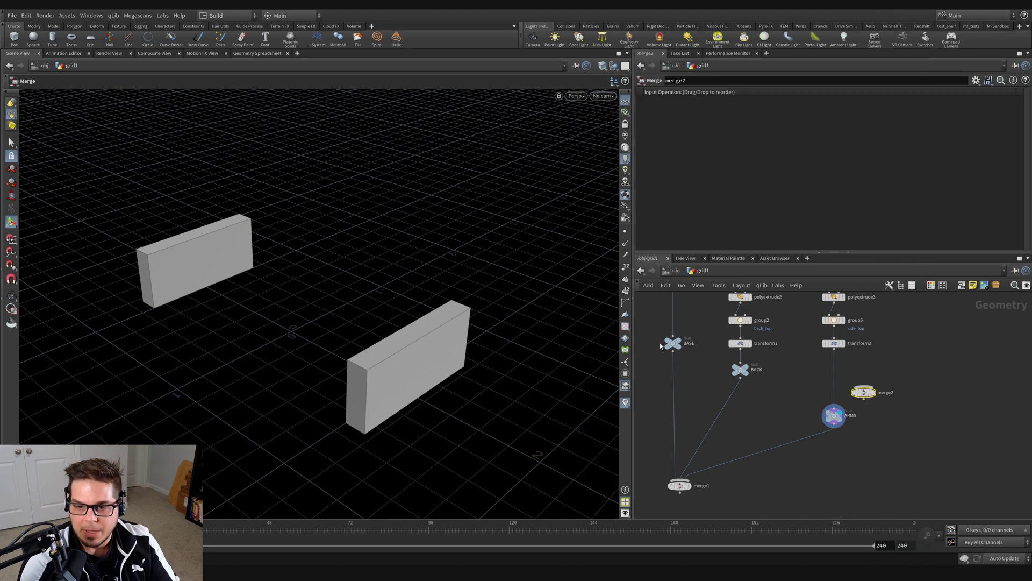
Step: Wire the BASE and BACK nulls into merge2 and display the combined base and back
click(673, 344)
click(758, 367)
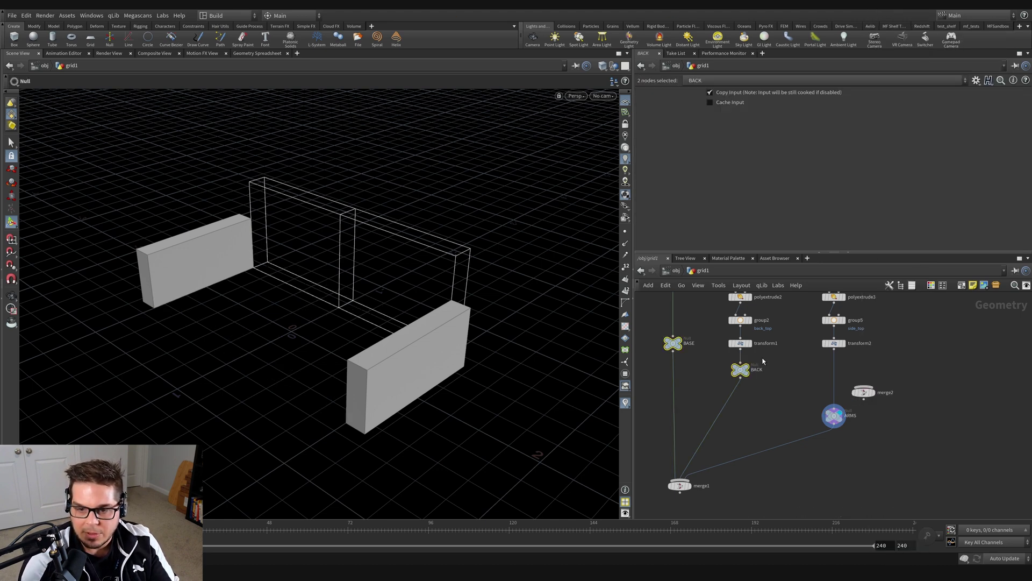
click(673, 353)
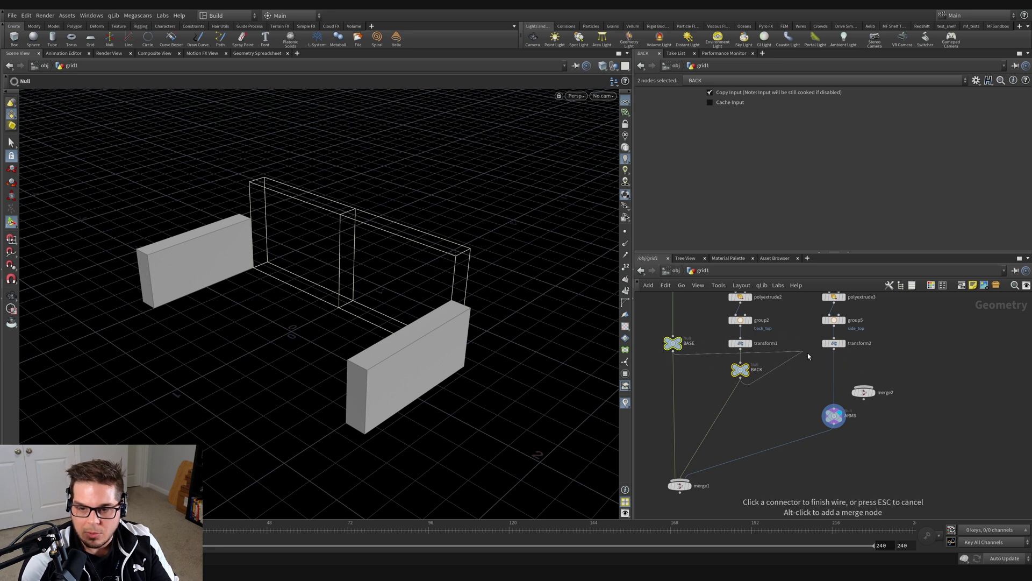
click(864, 386)
click(873, 392)
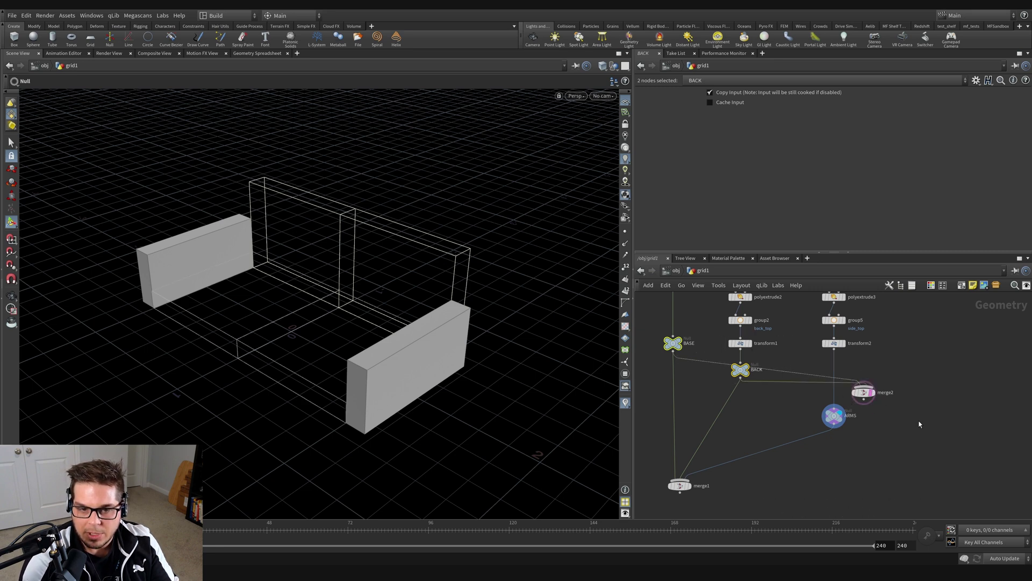
click(917, 428)
click(877, 401)
click(876, 381)
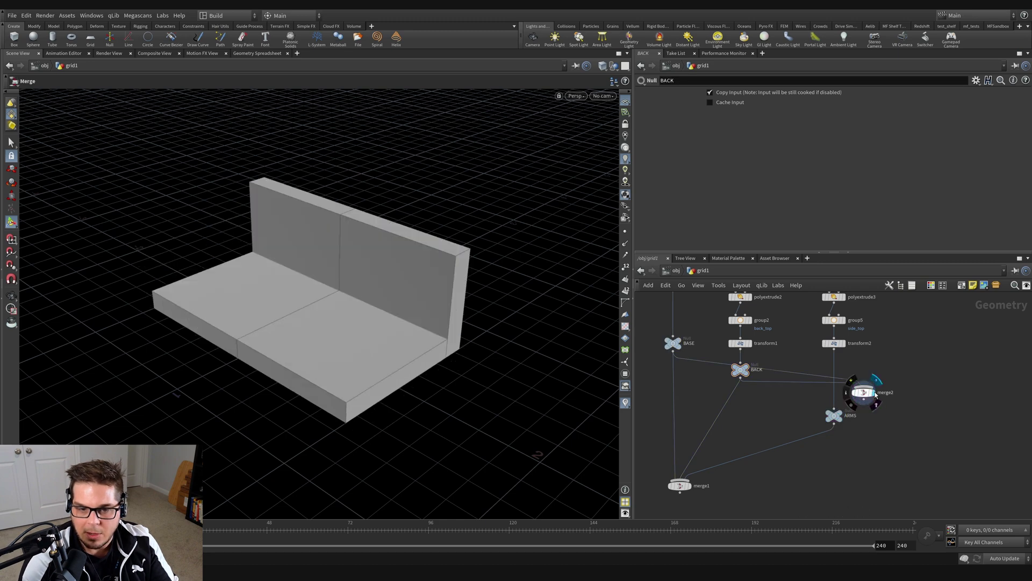
Step: Lower the ARMS null and insert a Match Size node between transform2 and ARMS
drag(834, 416, 835, 446)
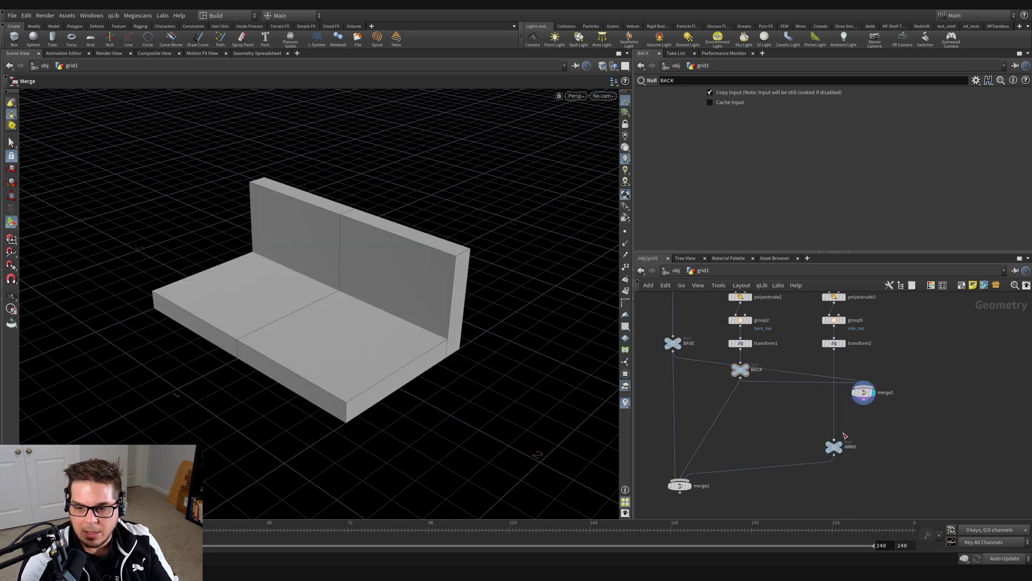
key(Tab)
text(matchs)
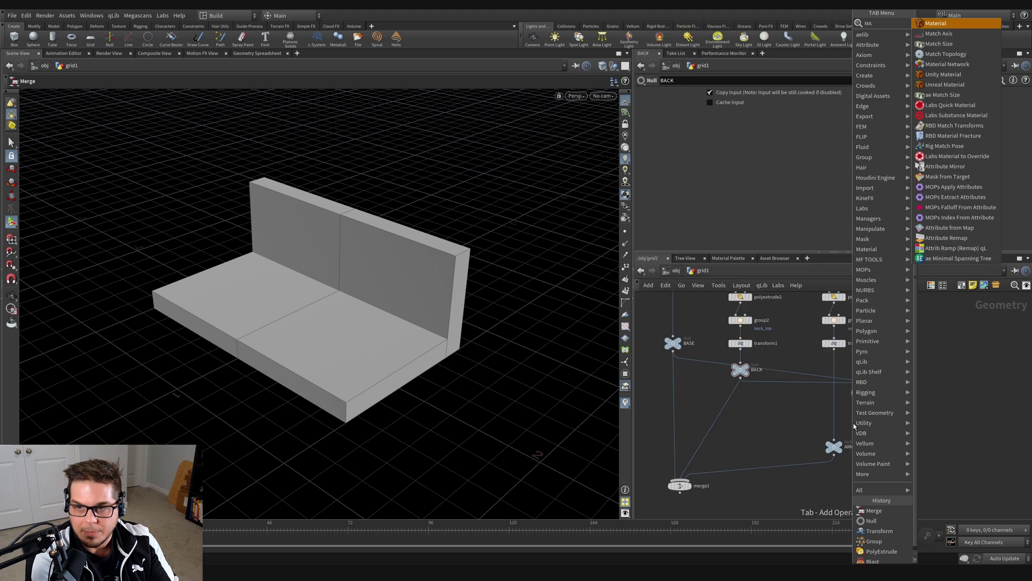
key(Return)
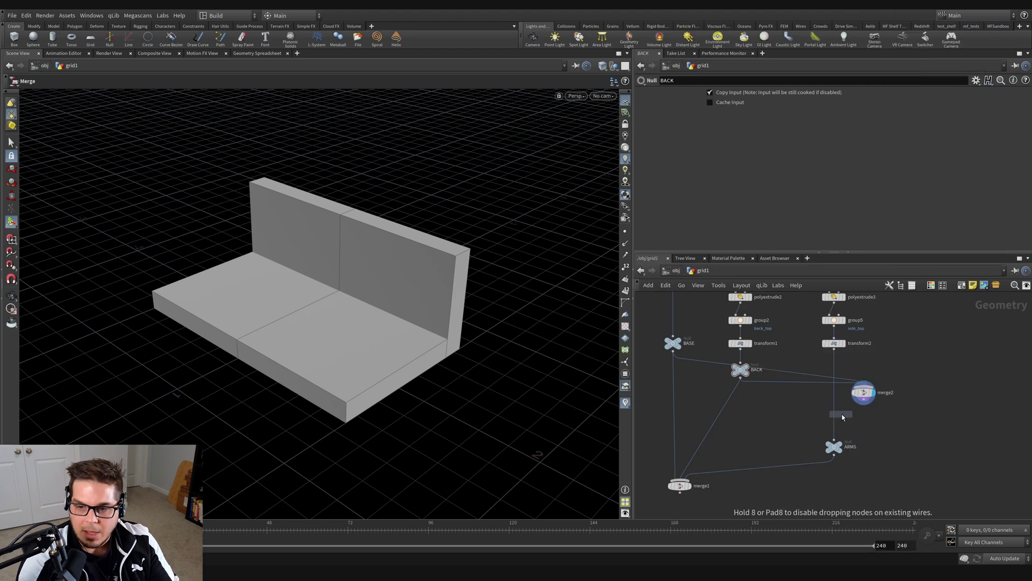
click(834, 418)
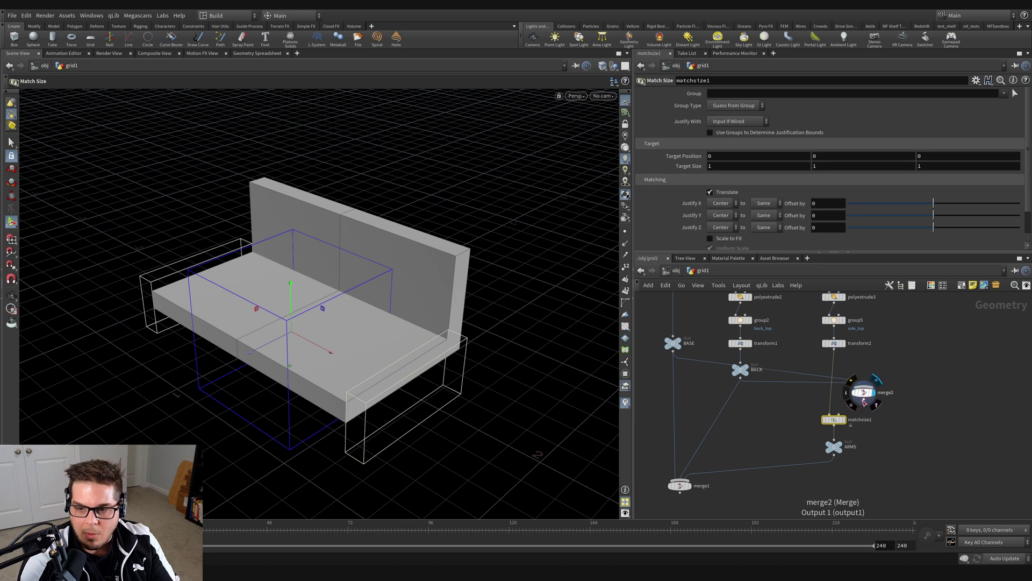
Step: Connect merge2 to matchsize1's second input, display matchsize1, and show merge2 as a shaded template
click(864, 401)
click(839, 417)
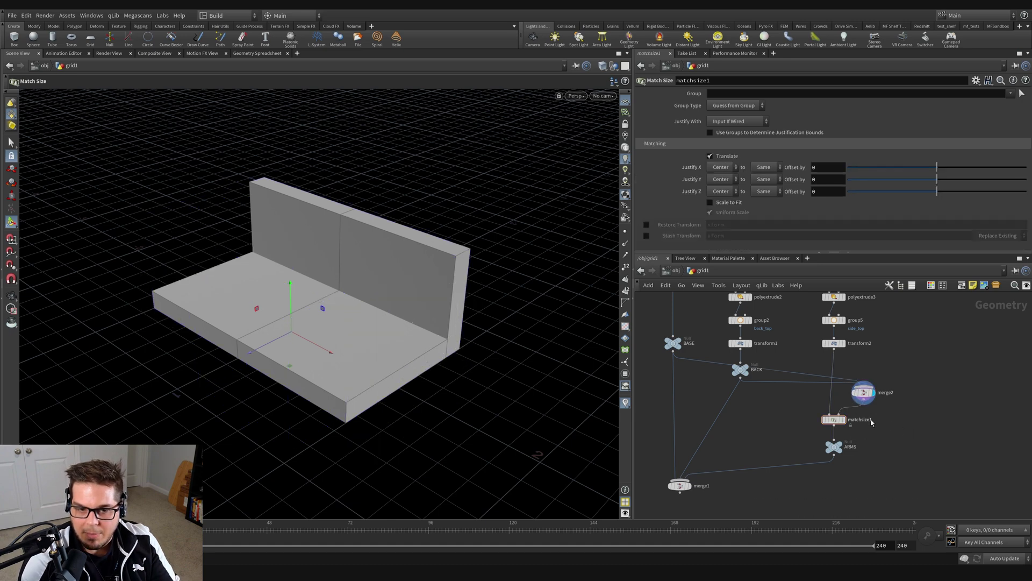
click(843, 420)
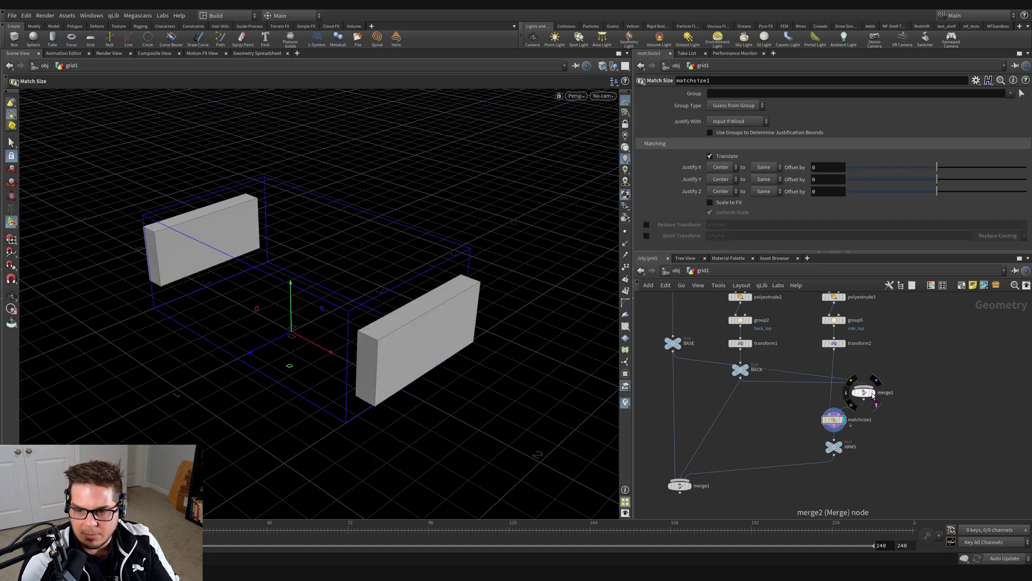
click(876, 402)
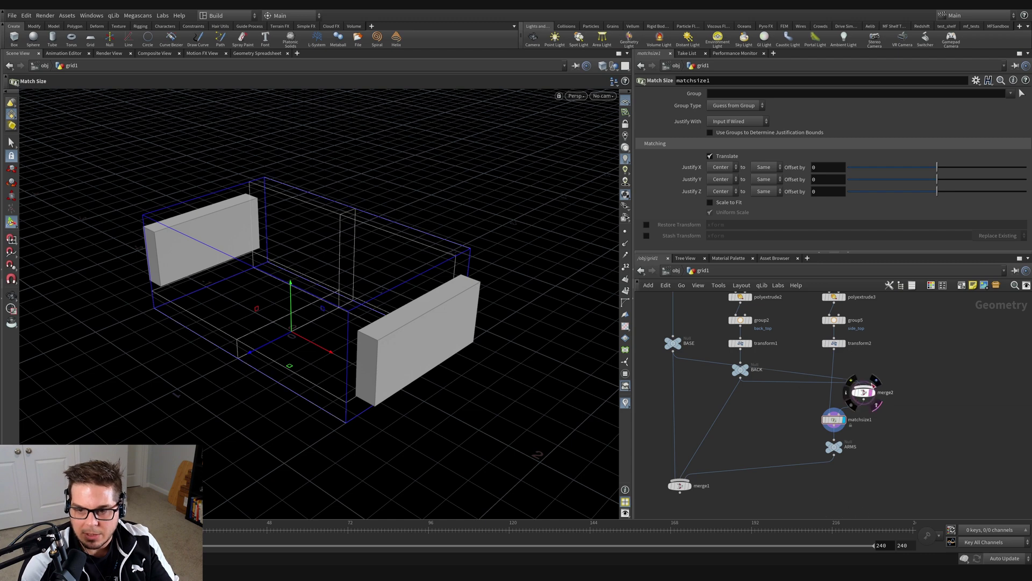
ctrl+click(872, 394)
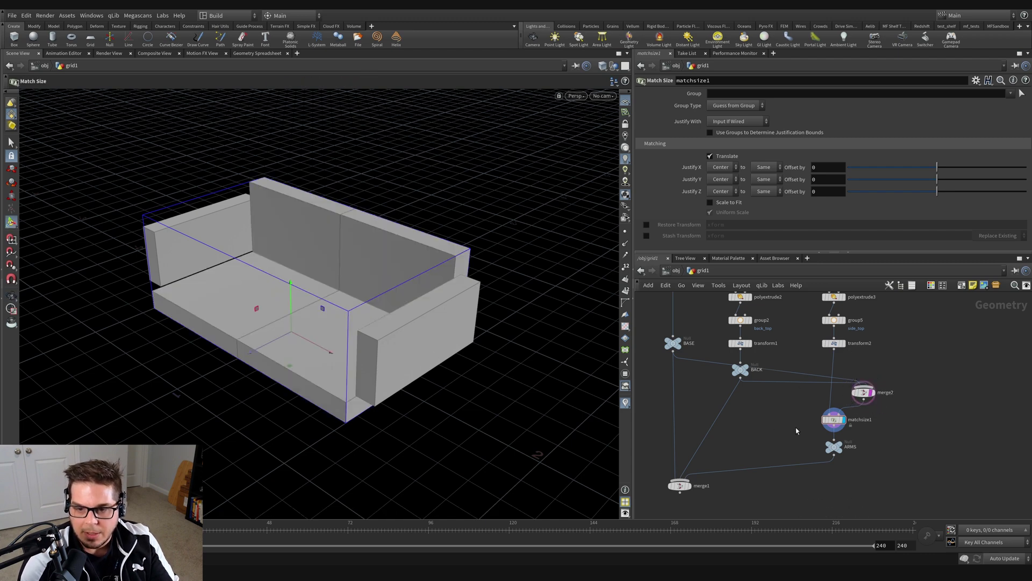
Step: Compare the arms' placement against the base and back with matchsize1 bypassed and active, from several angles
click(823, 409)
click(823, 410)
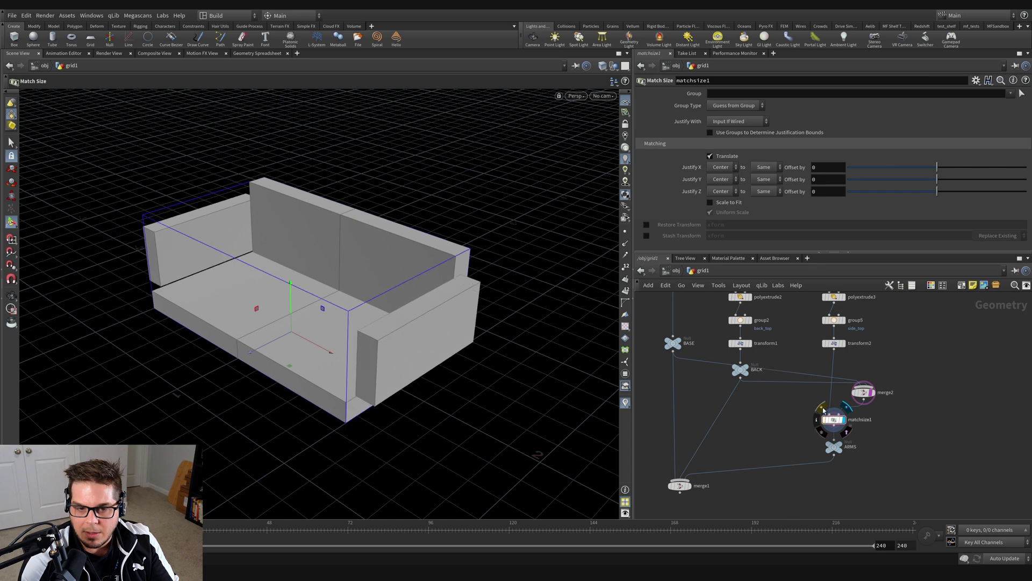
click(824, 410)
click(824, 410)
click(823, 410)
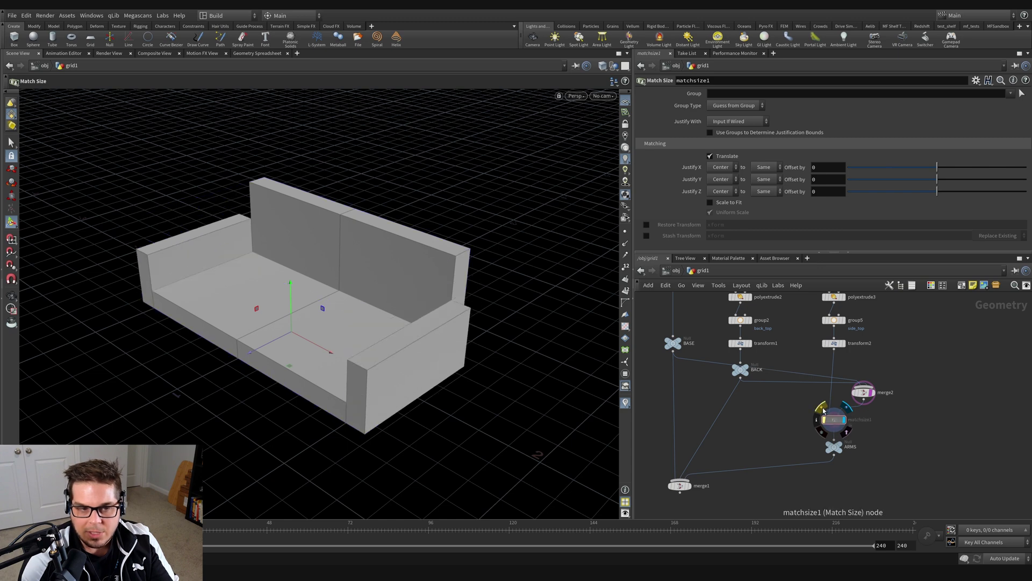
click(824, 410)
drag(461, 380, 339, 352)
click(821, 410)
click(821, 410)
key(Escape)
drag(418, 345, 256, 289)
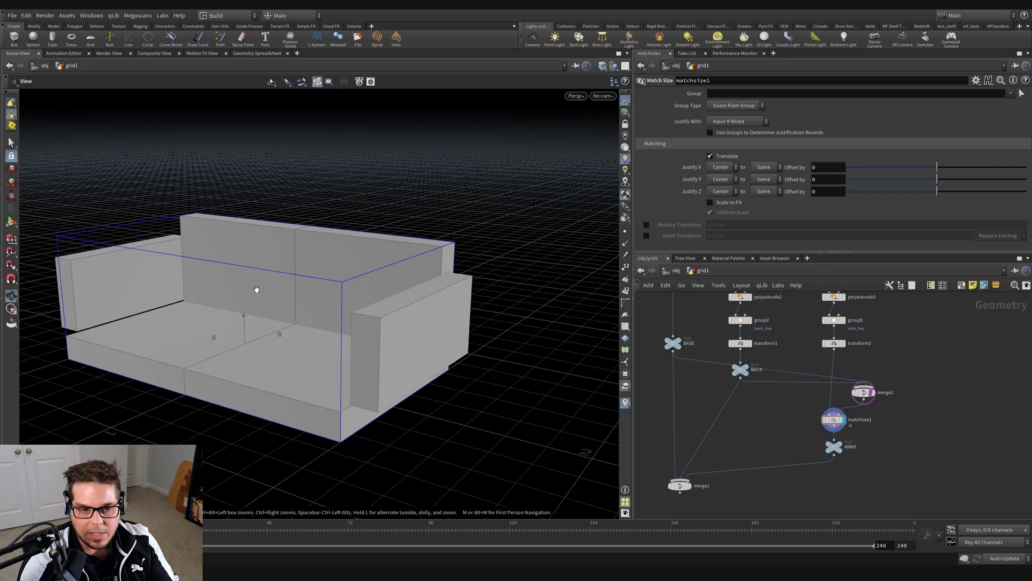
drag(260, 345, 323, 339)
click(823, 409)
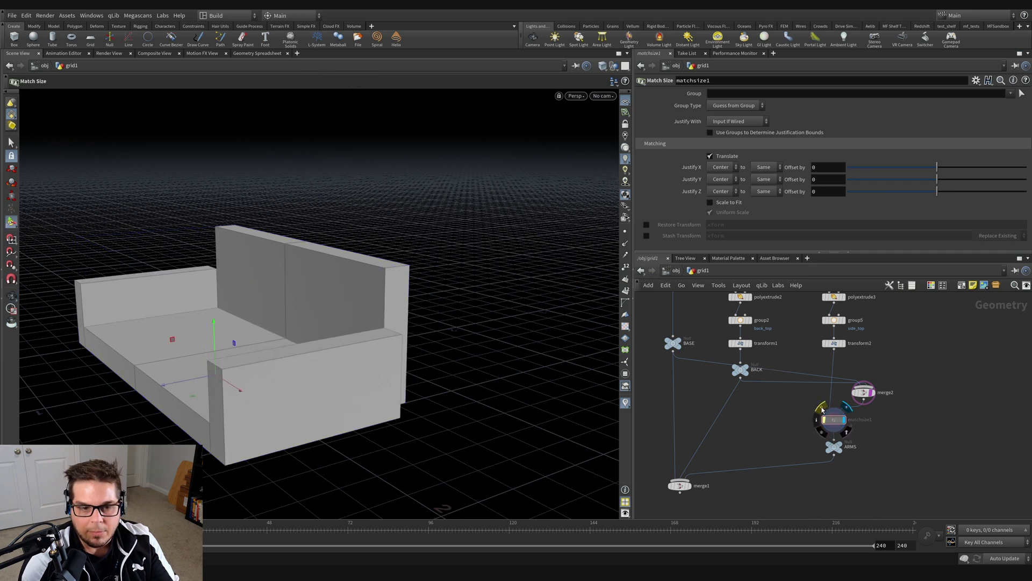
click(823, 408)
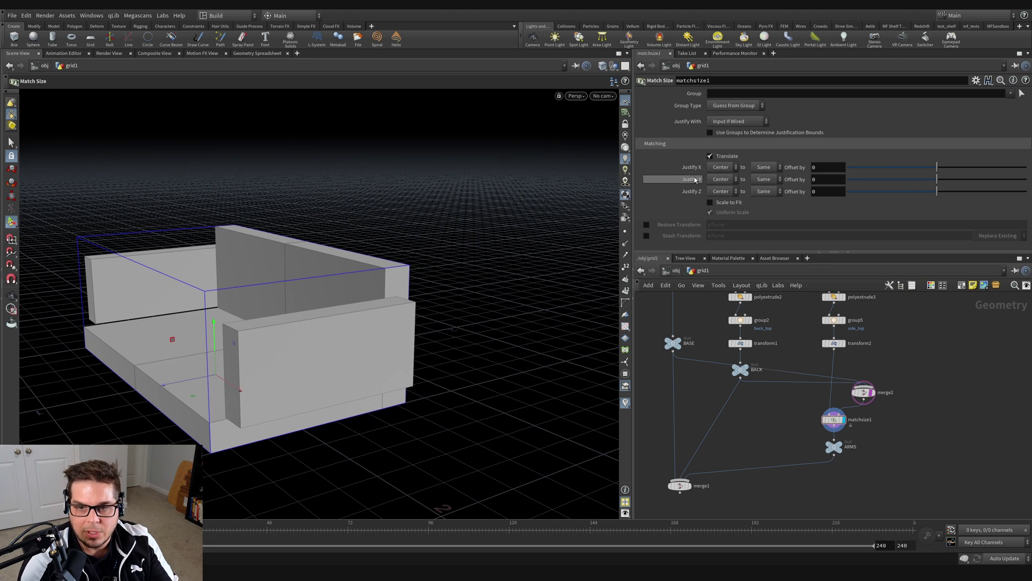
Step: Set Justify Y to None on matchsize1 and check the arms' vertical placement against the base and back
click(722, 181)
click(722, 190)
key(Escape)
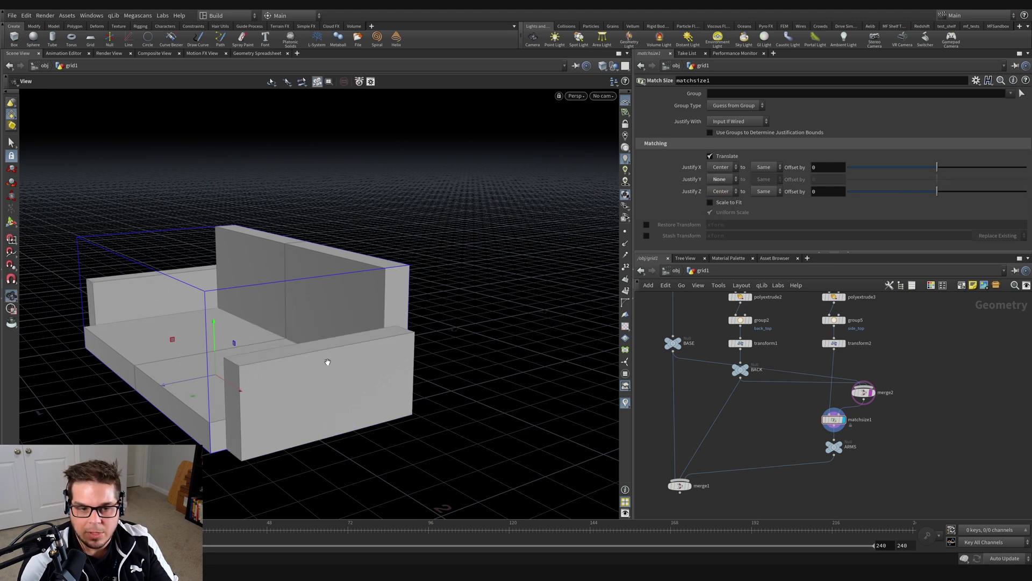
drag(325, 359, 362, 365)
key(Return)
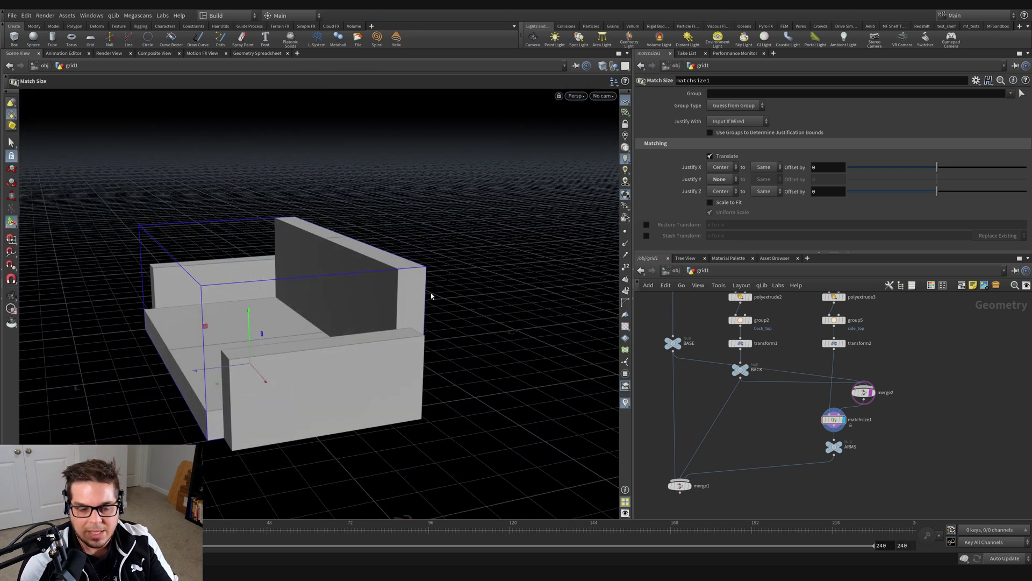
key(Escape)
drag(431, 296, 158, 309)
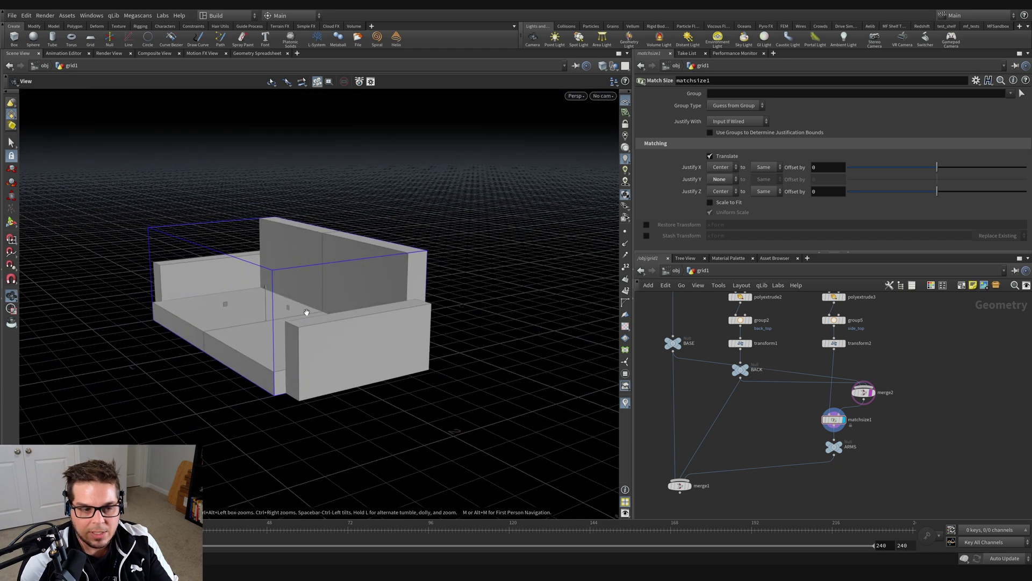
alt+drag(366, 308, 394, 307)
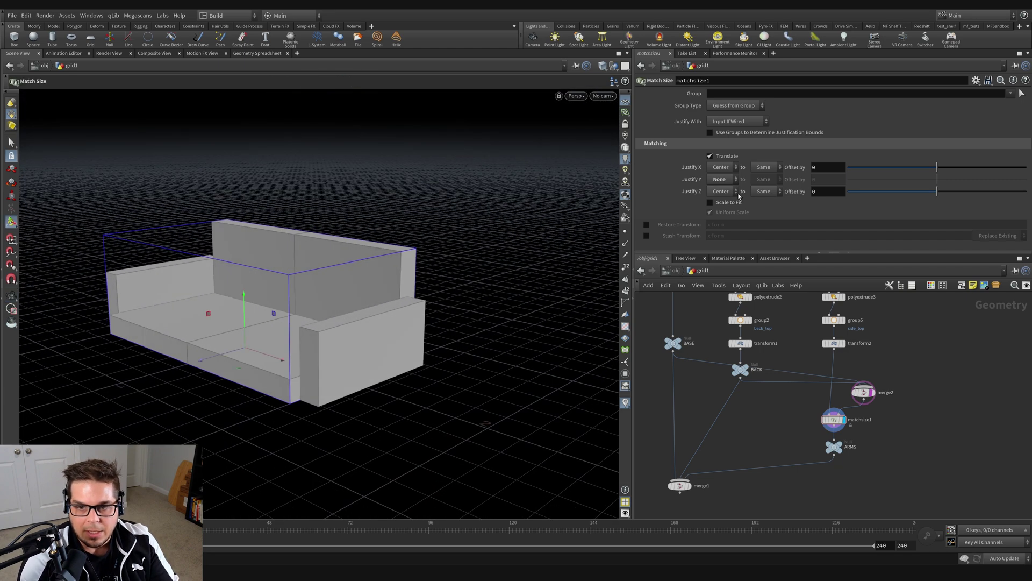
Step: Enable Scale to Fit on matchsize1 and turn off Uniform Scale
click(711, 203)
key(Escape)
drag(287, 319, 428, 289)
drag(170, 298, 336, 305)
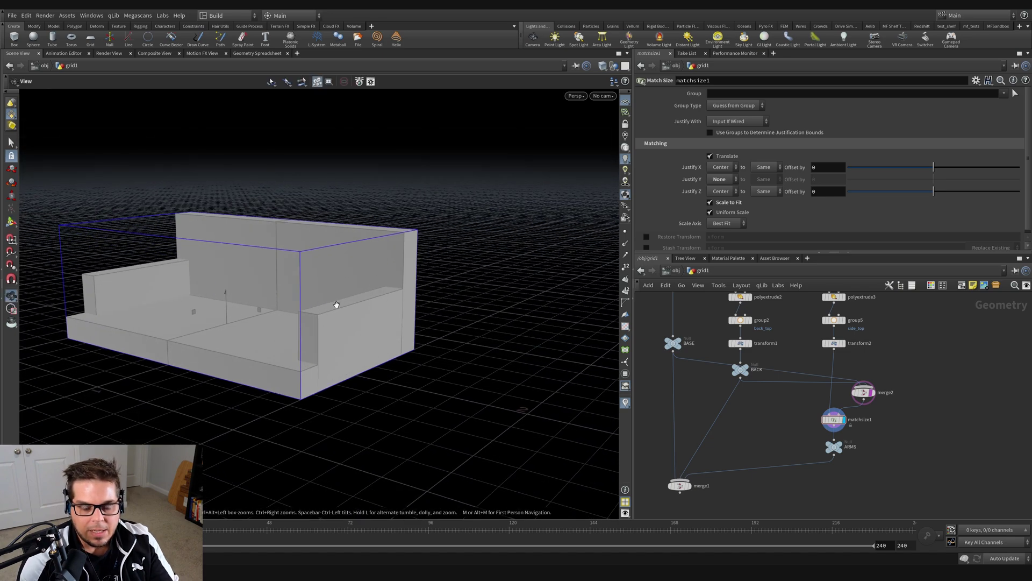
key(Return)
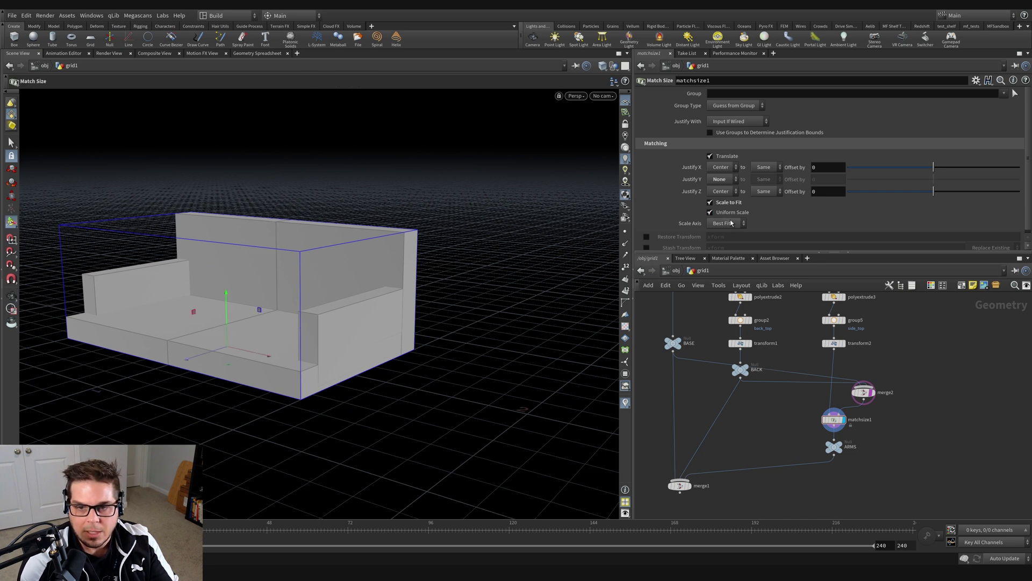
click(717, 214)
key(Escape)
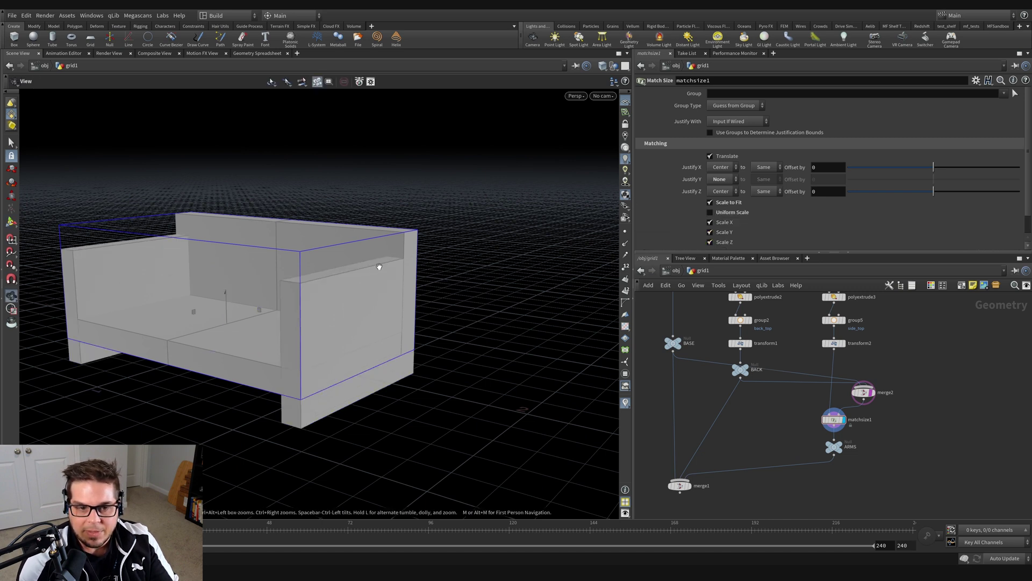
drag(380, 264, 314, 286)
key(Return)
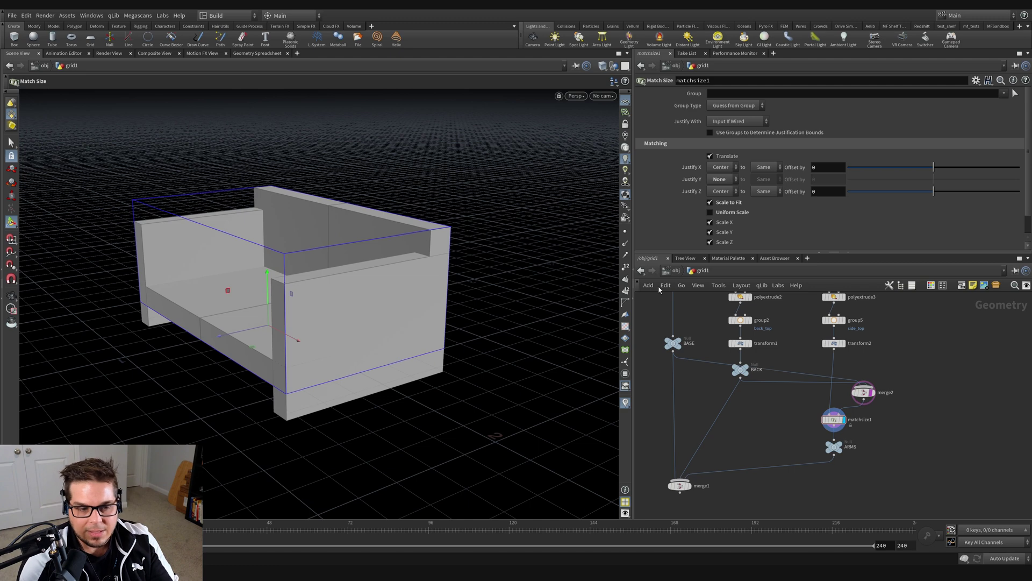
Step: Turn off Scale X and Scale Y on matchsize1 so the arms scale only along Z
click(713, 221)
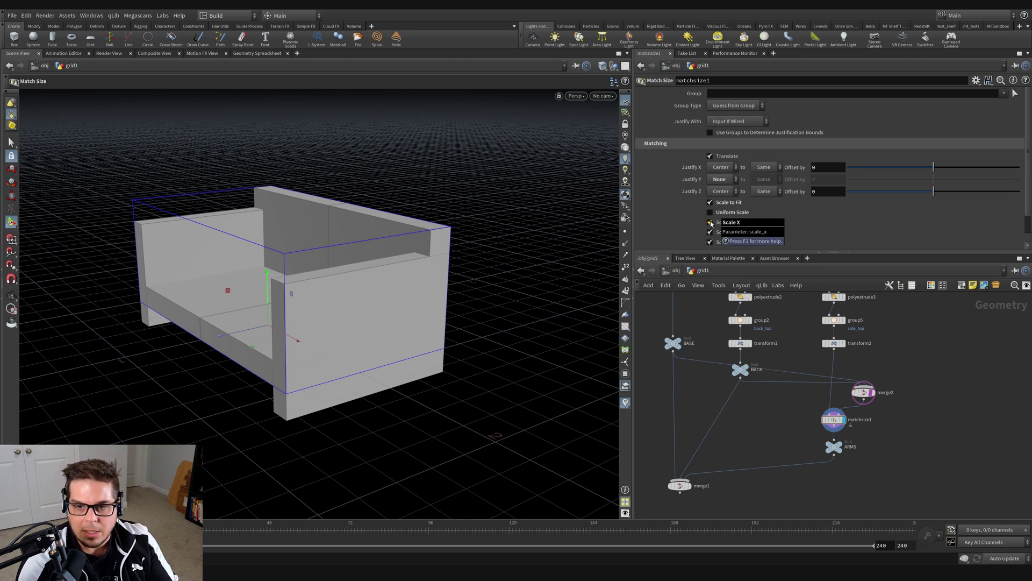
key(Escape)
drag(376, 290, 291, 283)
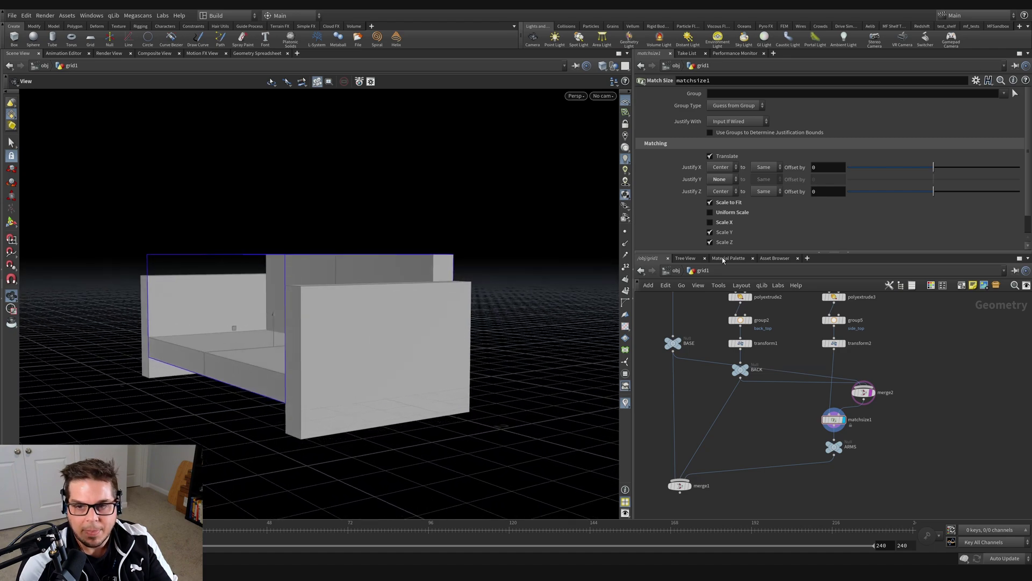
key(Return)
click(723, 232)
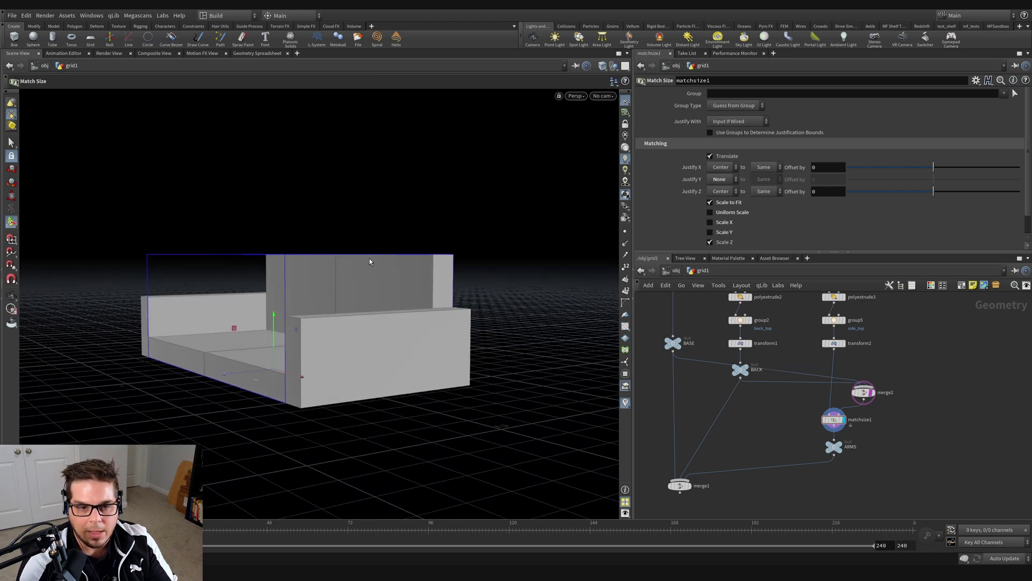
key(Escape)
drag(370, 262, 342, 291)
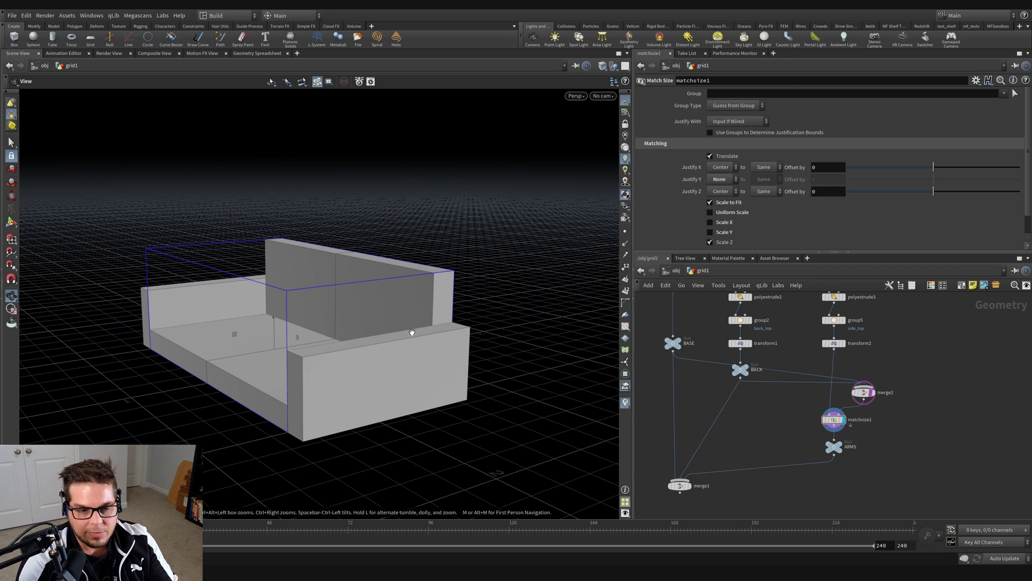
Step: Compare the arms' depth with the couch frame from several angles, toggling matchsize1's bypass
drag(412, 332, 268, 333)
mouse_move(480, 366)
mouse_down()
mouse_move(408, 362)
mouse_move(521, 329)
mouse_move(423, 378)
mouse_move(504, 351)
mouse_move(462, 361)
mouse_up()
key(Return)
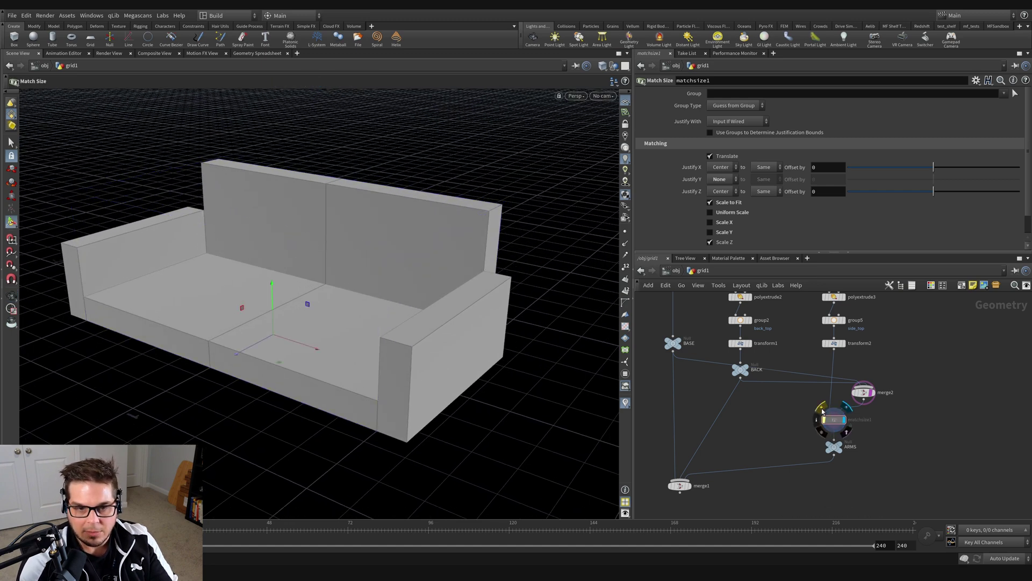
click(821, 412)
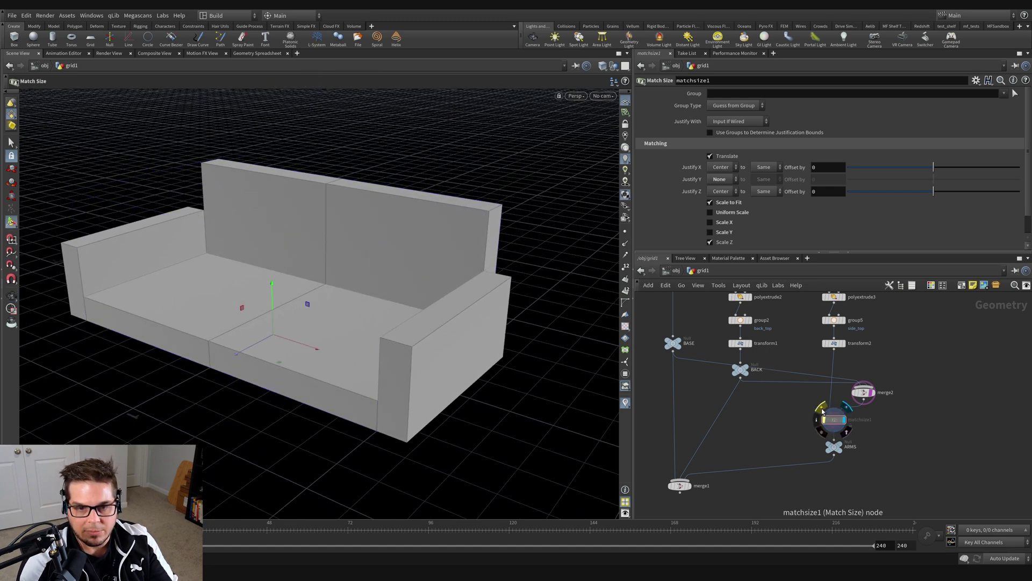
click(821, 411)
alt+drag(545, 269, 314, 272)
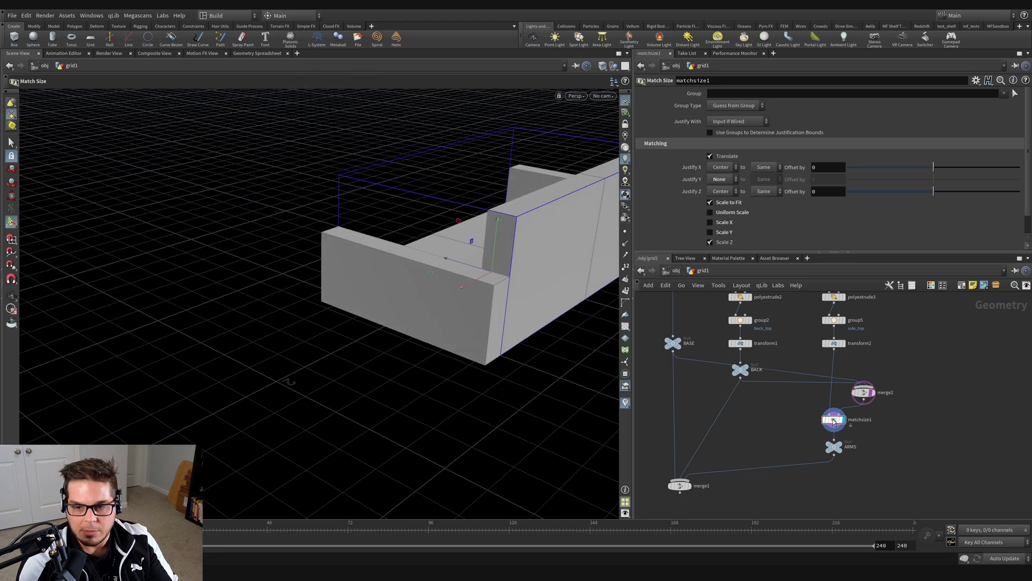
middle_drag(508, 294, 458, 336)
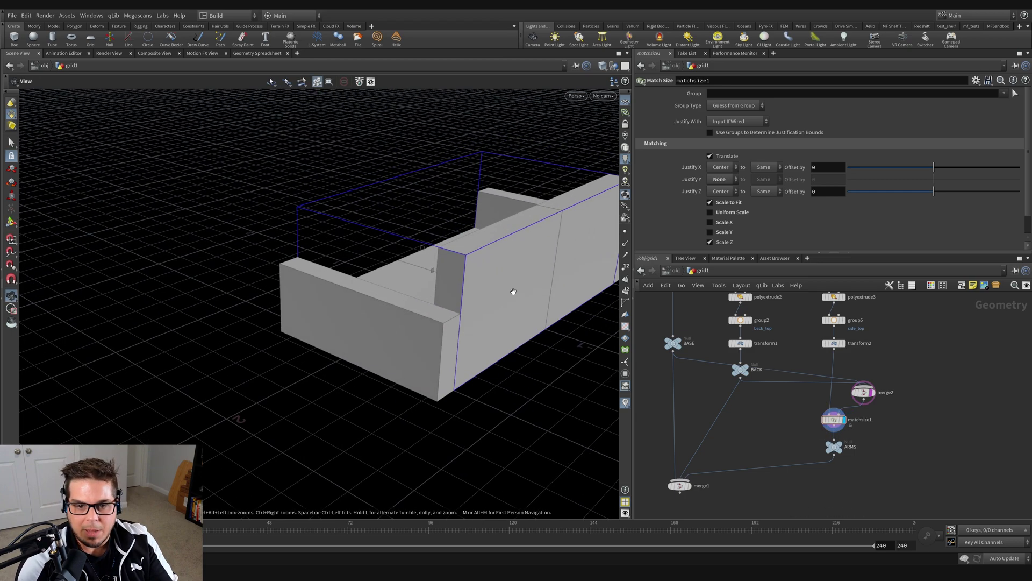
drag(308, 303, 429, 321)
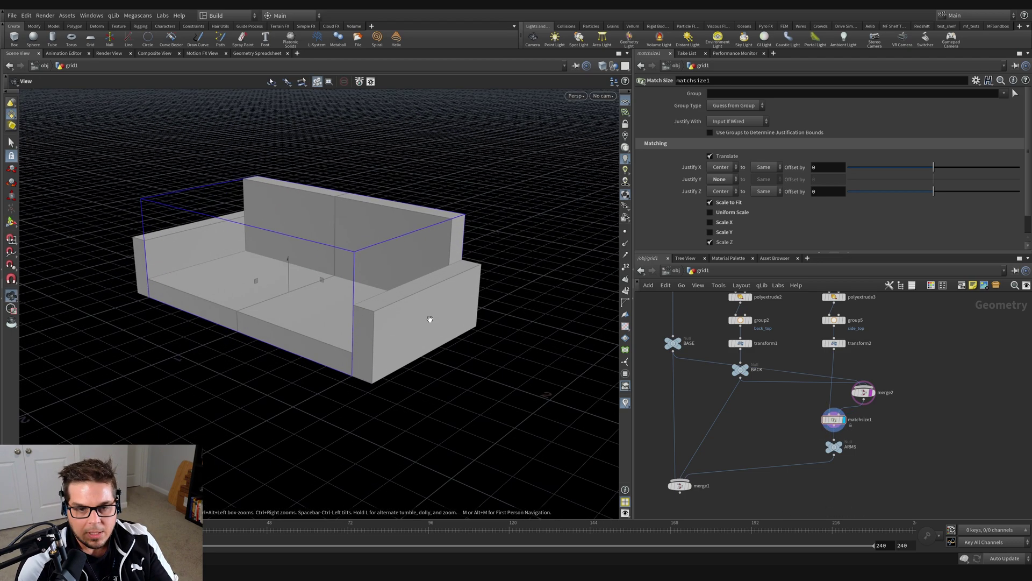
key(Return)
Step: Reposition merge1 and add a displayed PolyBevel node fed by its output
middle_drag(860, 479, 871, 406)
drag(691, 411, 718, 425)
drag(296, 291, 387, 284)
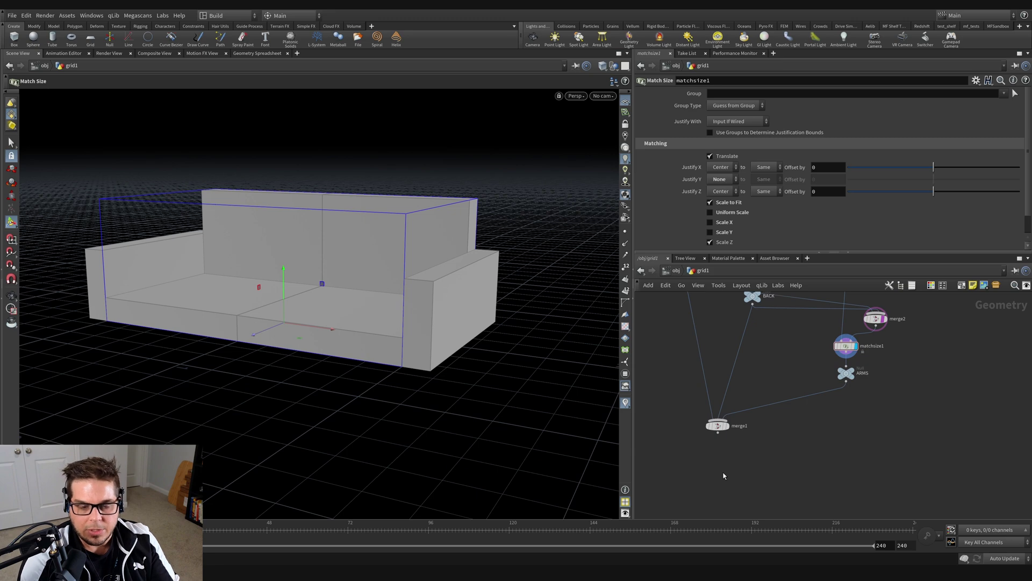
key(Tab)
text(null)
key(Return)
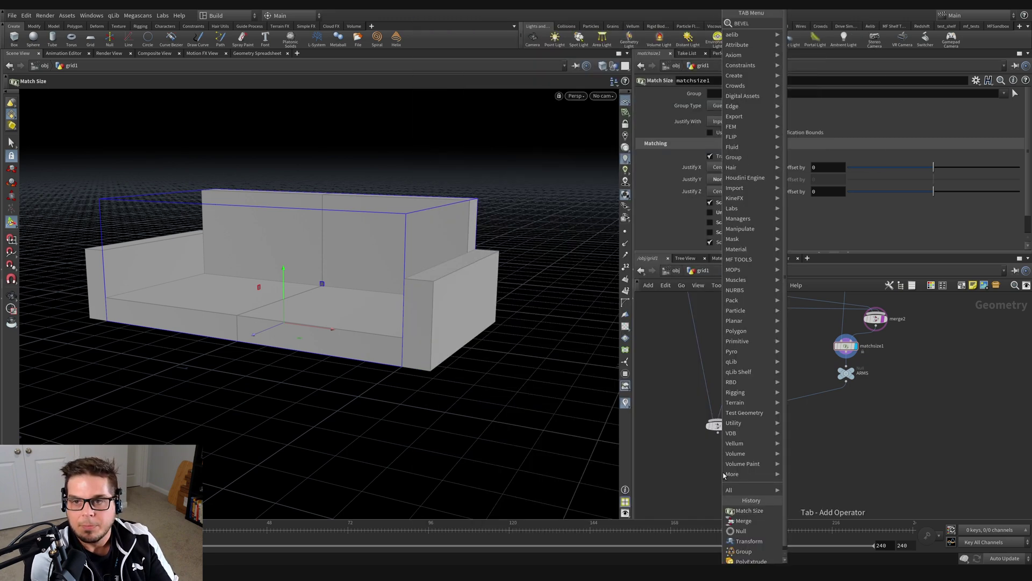
click(717, 463)
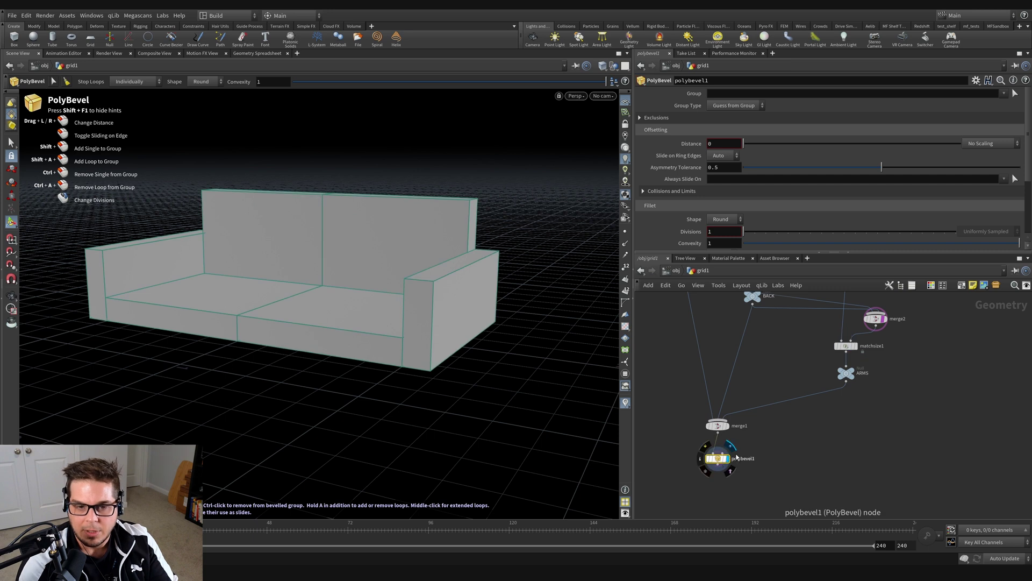
Step: Set polybevel1's distance to 0.019 and its fillet divisions to 2
mouse_move(753, 145)
mouse_down()
mouse_move(763, 146)
mouse_move(750, 149)
mouse_up()
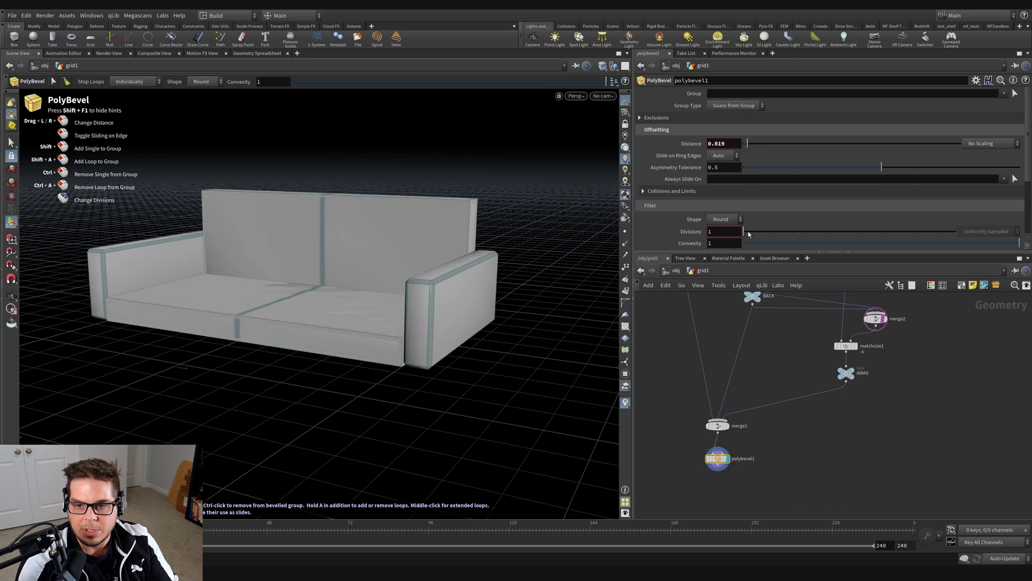
drag(749, 233, 753, 236)
key(Escape)
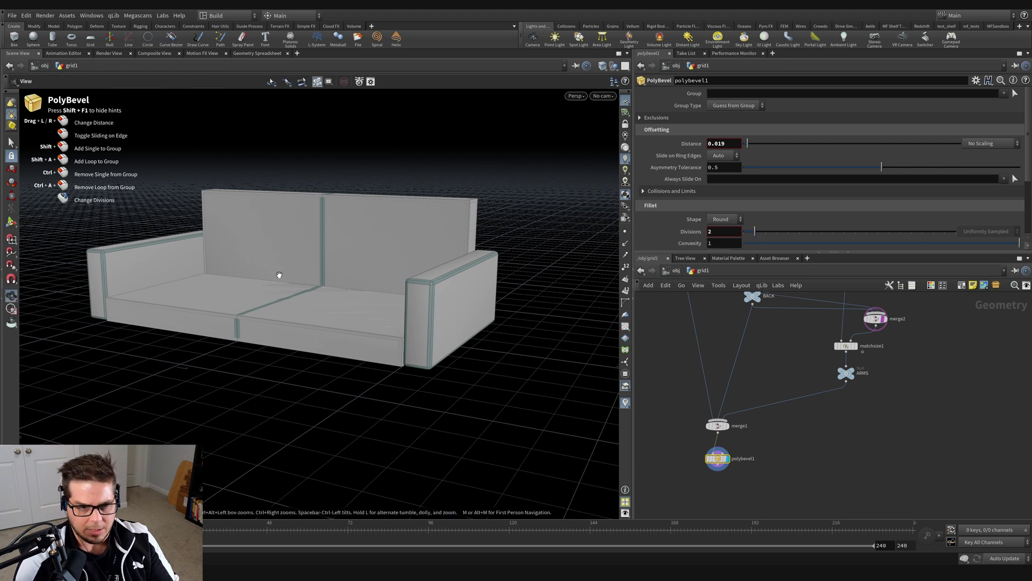
key(Return)
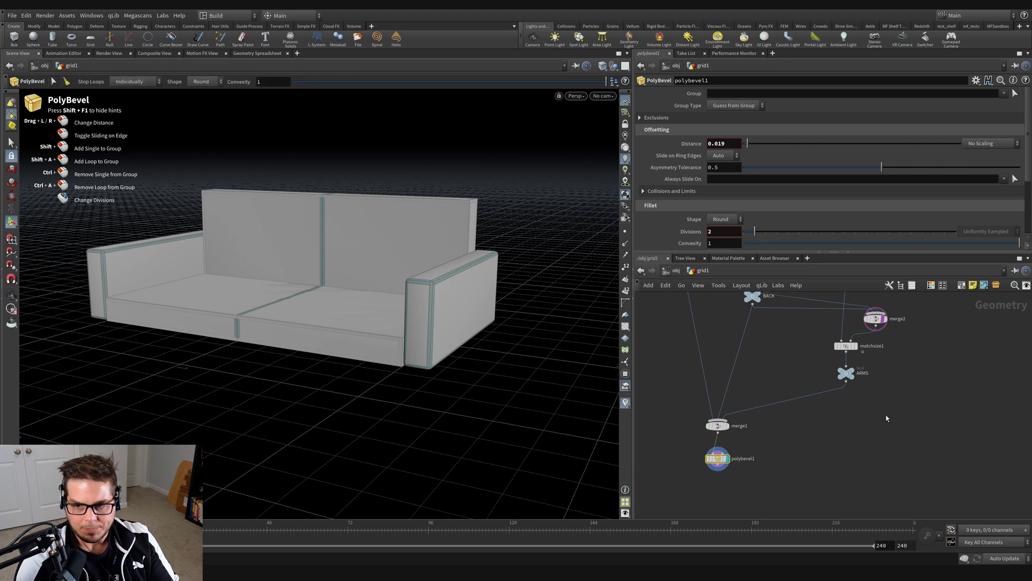
Step: Turn off merge2's template display and inspect the bevelled couch edges up close
click(883, 321)
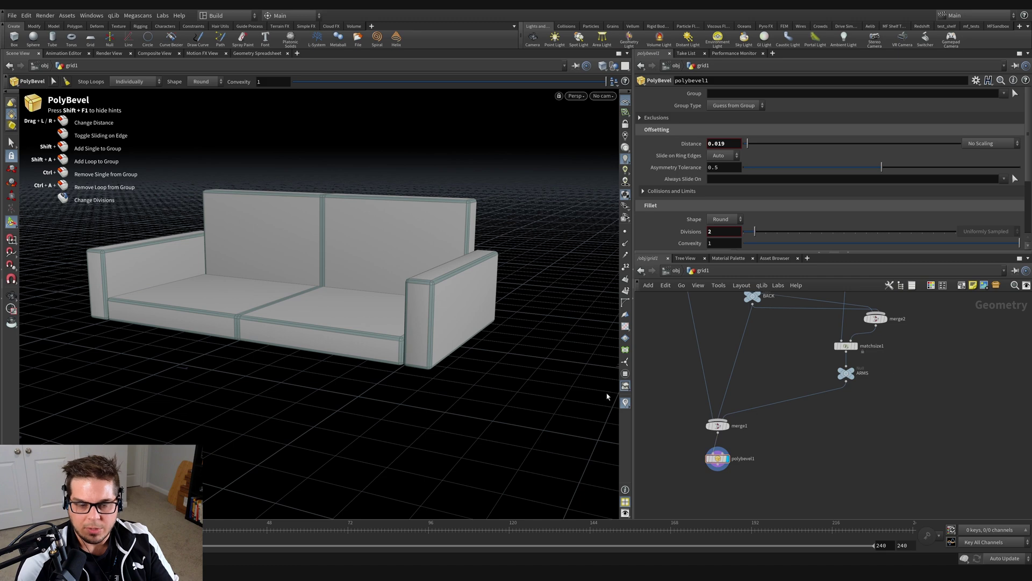
alt+right_drag(208, 281, 355, 239)
alt+drag(355, 238, 317, 287)
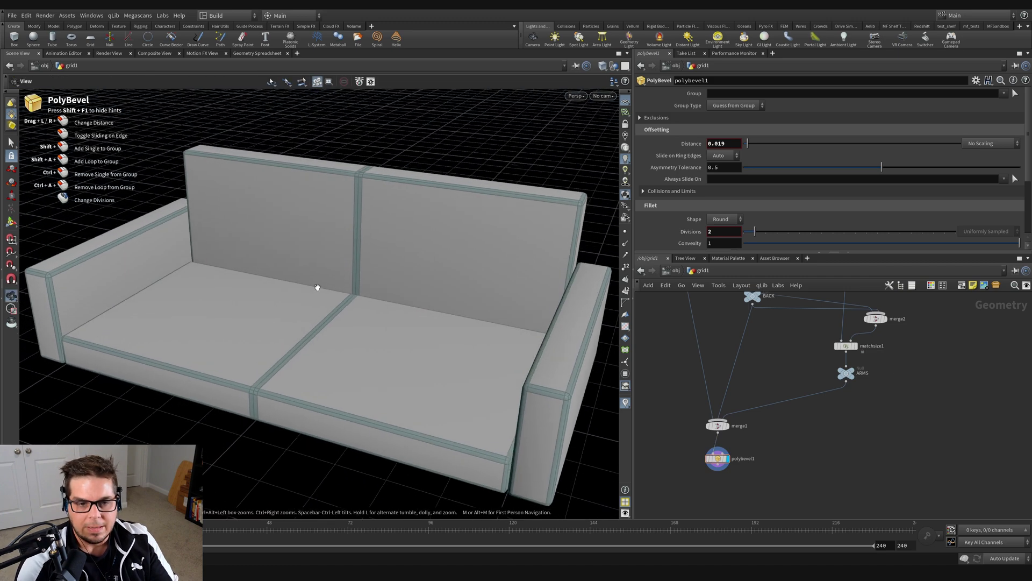
key(Return)
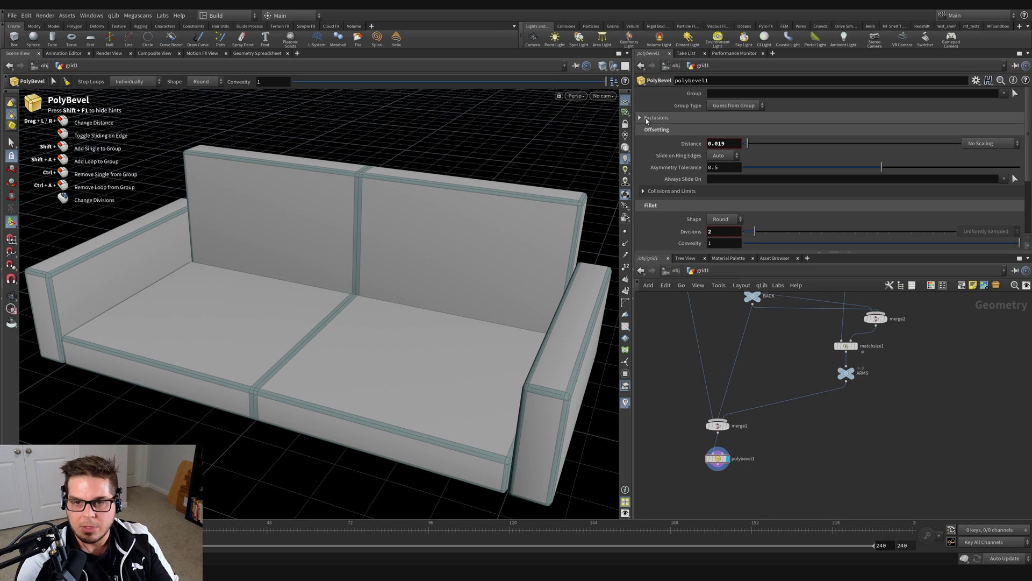
Step: Exclude flat edges from polybevel1 by enabling Ignore Flat Edges (Coplanar Incident Polygons)
click(641, 118)
click(729, 132)
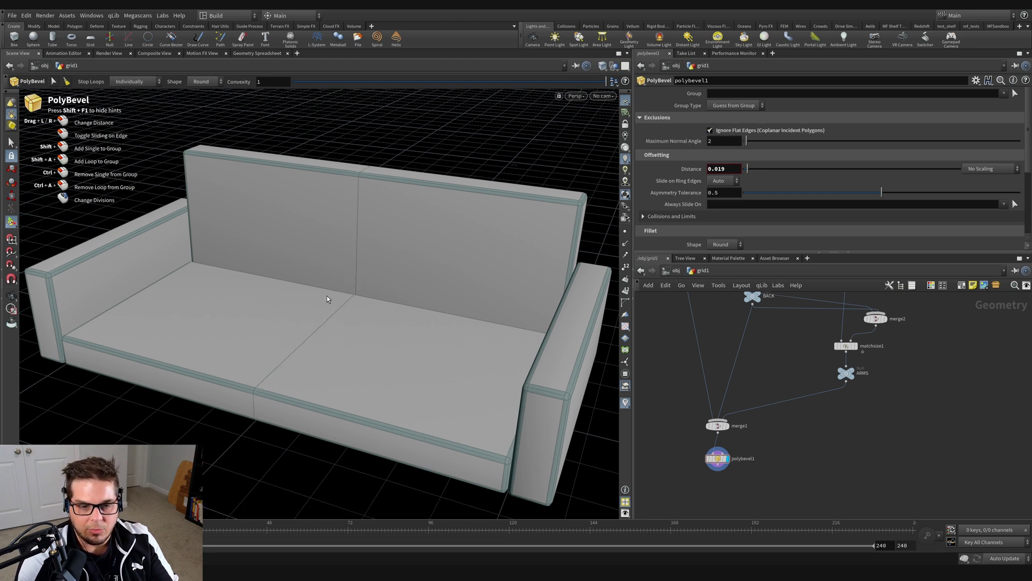
drag(385, 112, 356, 279)
scroll(394, 253, down, 5)
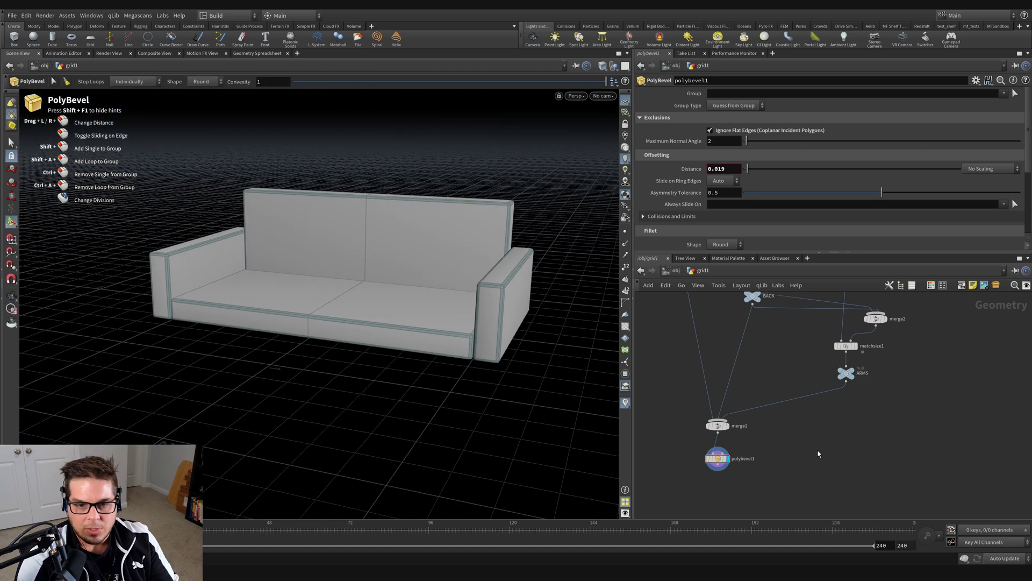
Step: Set polybevel1's distance to 0.022 and check the couch's bevels
drag(751, 163, 751, 179)
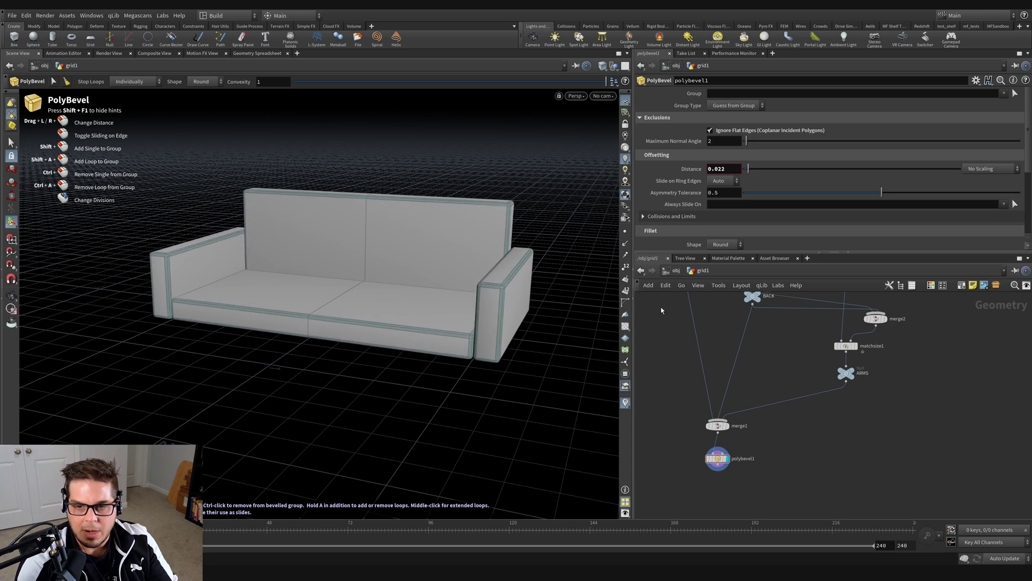
drag(398, 248, 419, 321)
scroll(786, 377, down, 3)
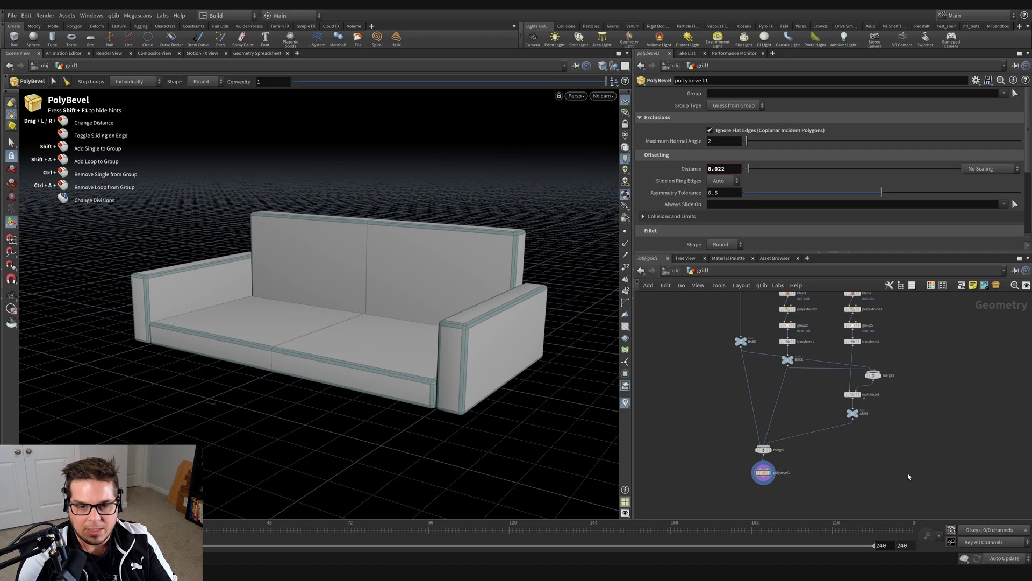
Step: Add a Null node below polybevel1 and wire it to polybevel1's output
middle_drag(789, 501, 786, 468)
key(Tab)
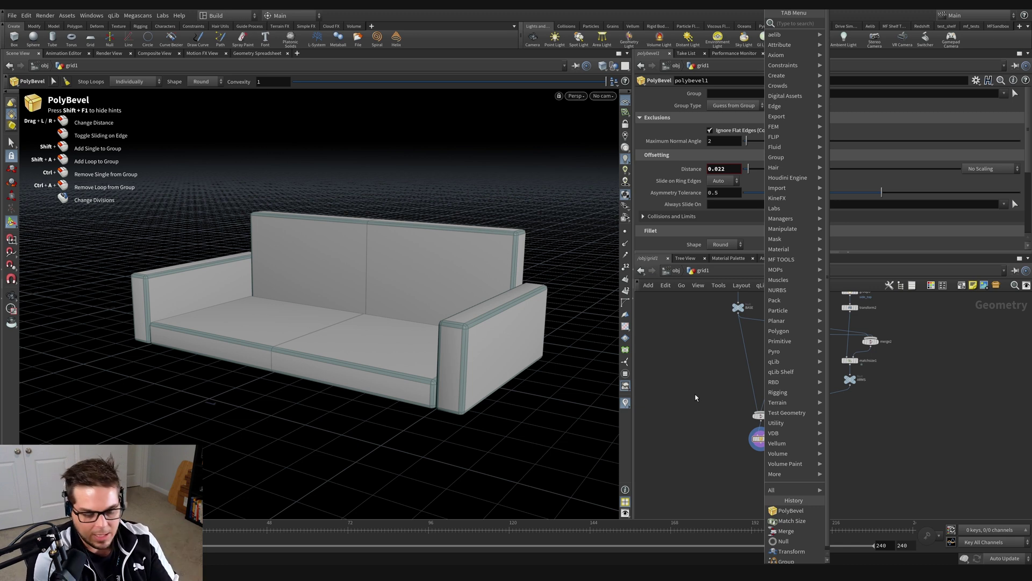
text(null)
key(Return)
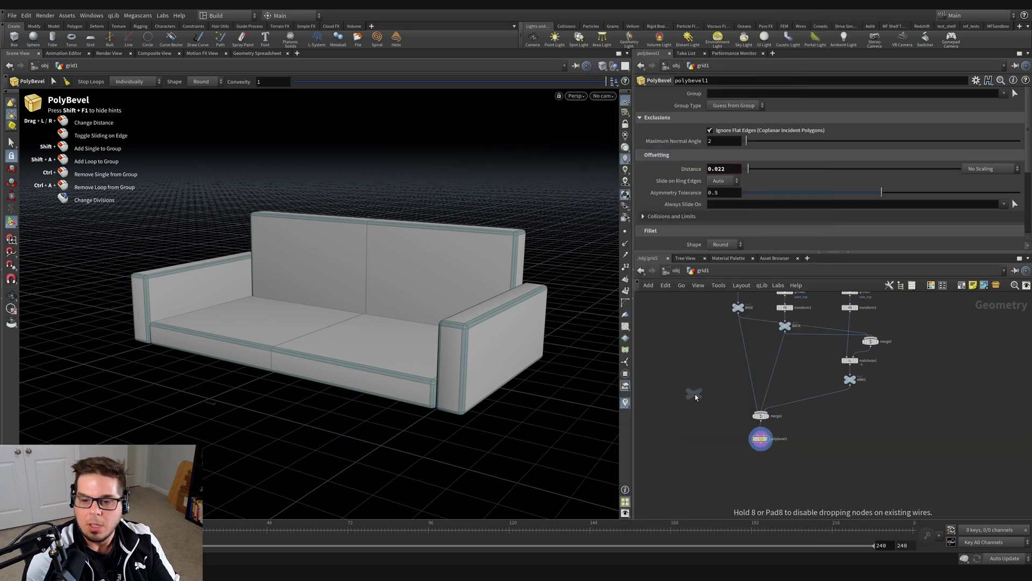
click(757, 485)
scroll(762, 452, up, 5)
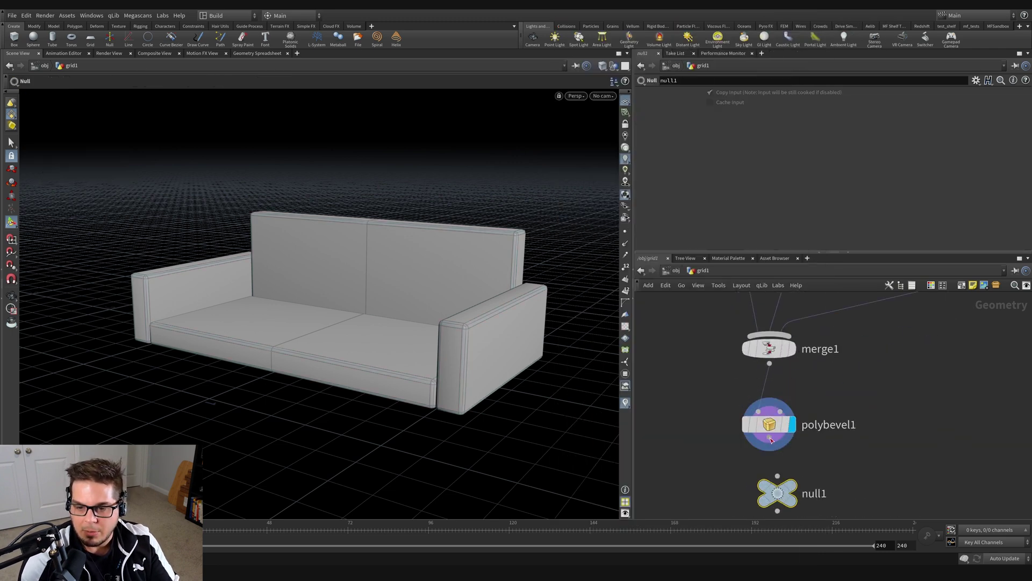
middle_drag(854, 482, 853, 438)
Step: Rename the new null FRAME, align it beneath polybevel1 and display its output
click(820, 448)
text(f)
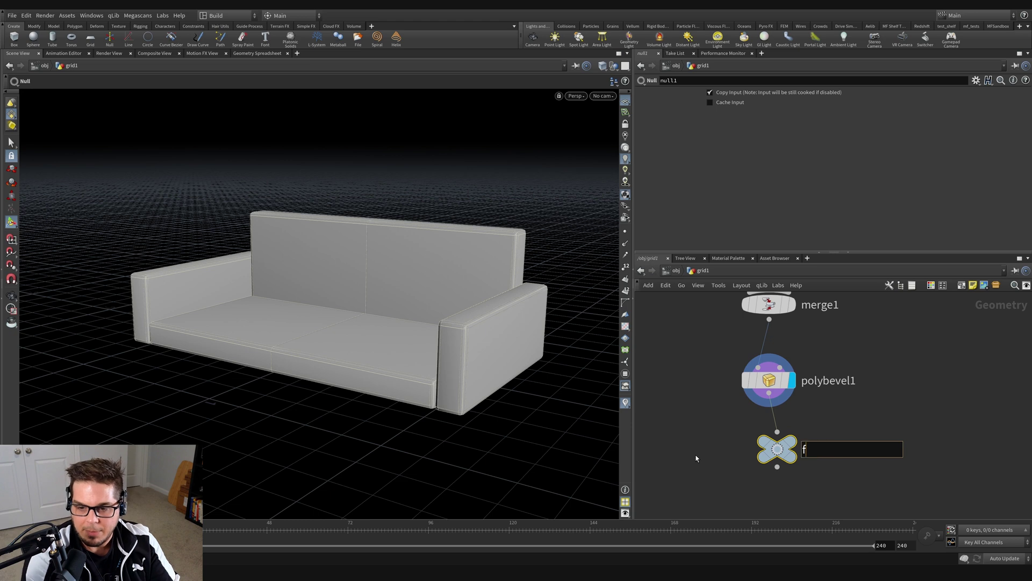
text(RAME)
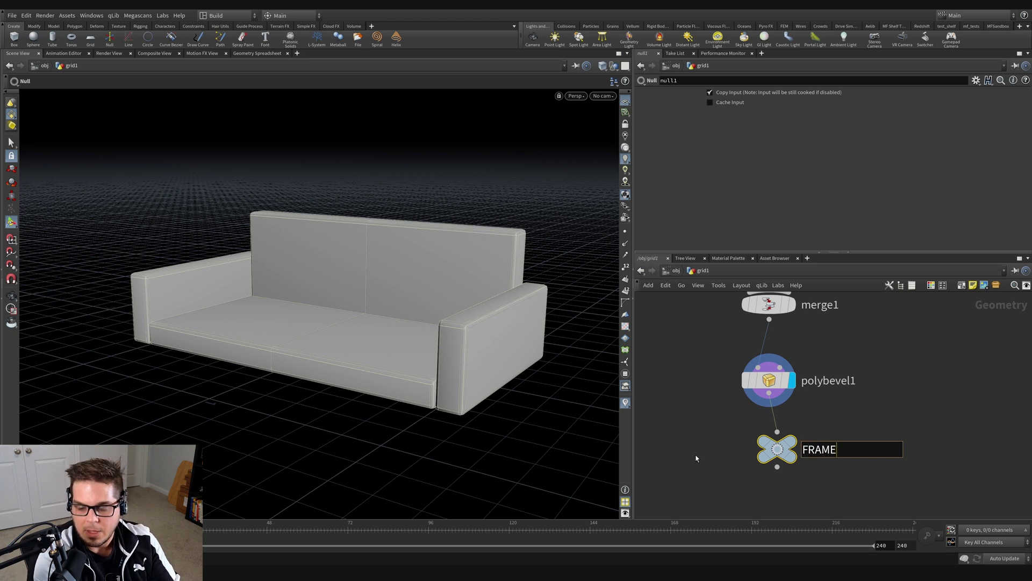
key(Return)
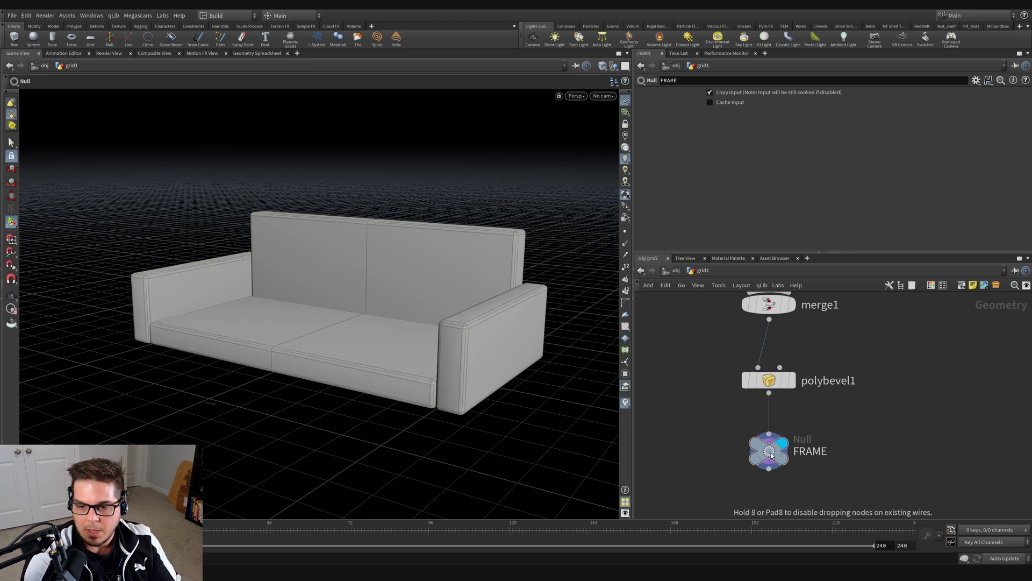
mouse_move(779, 449)
alt+right_drag(379, 316, 349, 345)
key(Return)
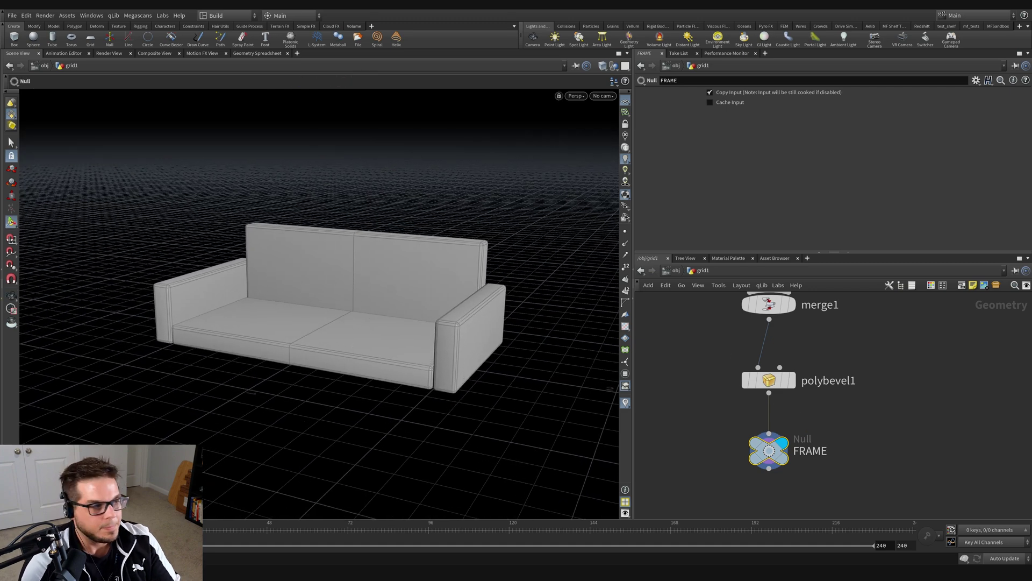